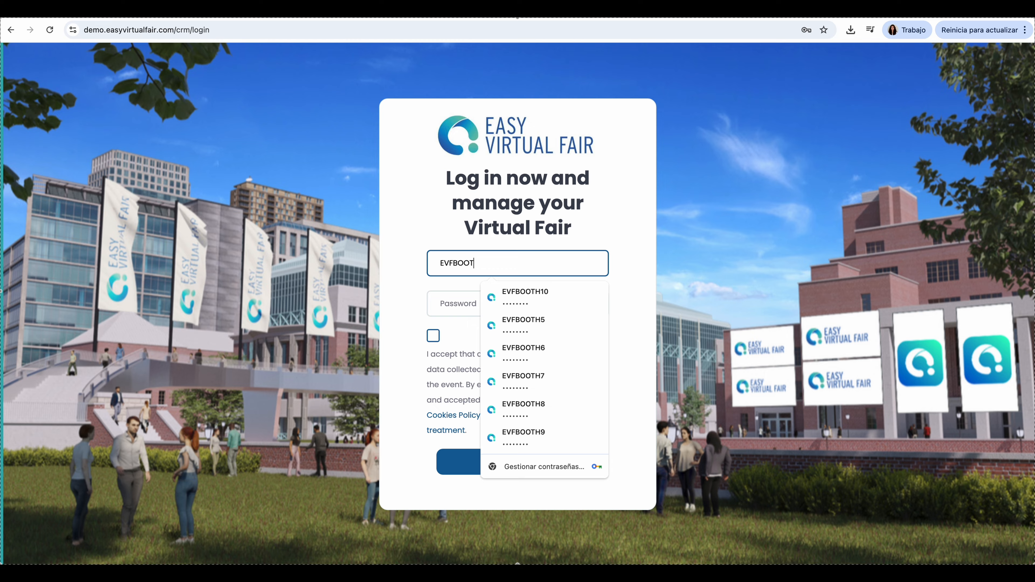
Log in with the autofilled EVFBOOTH10 exhibitor credentials after accepting the privacy and terms conditions.
{"action": "type", "text": "H10"}
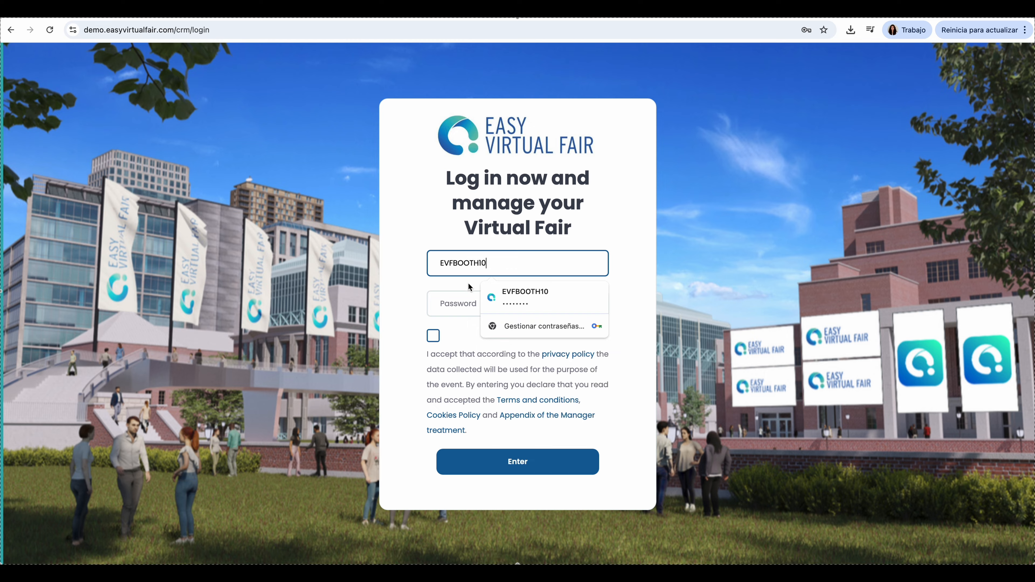
{"action": "left_click", "coordinate": [531, 295]}
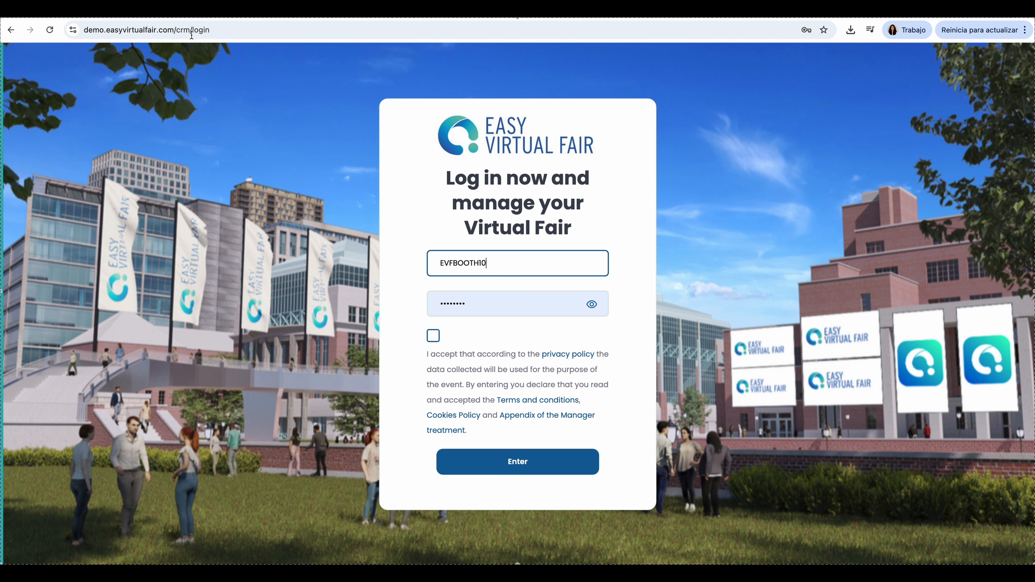
{"action": "left_click_drag", "start_coordinate": [229, 30], "coordinate": [84, 31]}
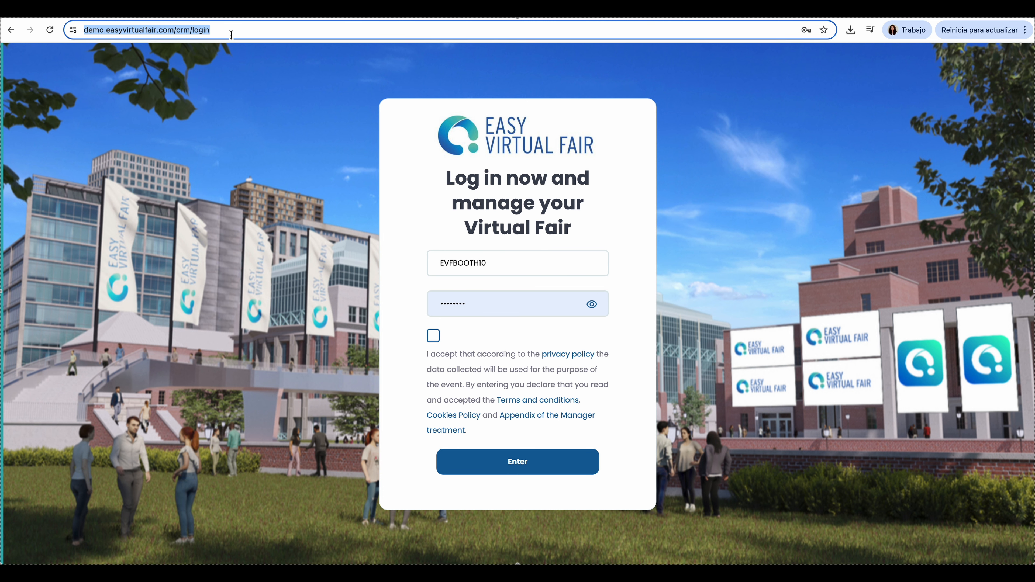
{"action": "left_click", "coordinate": [221, 32]}
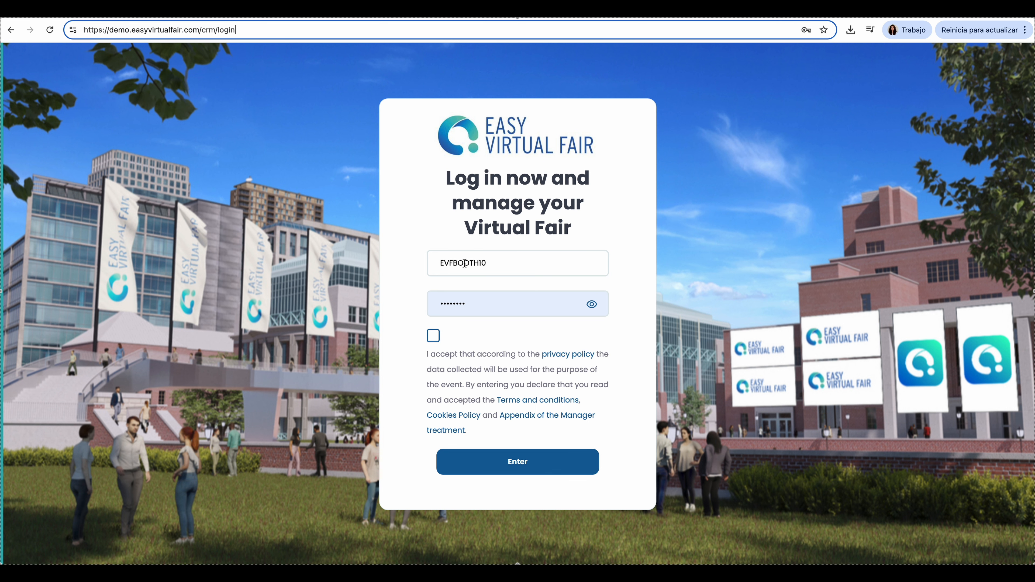
{"action": "left_click", "coordinate": [434, 337]}
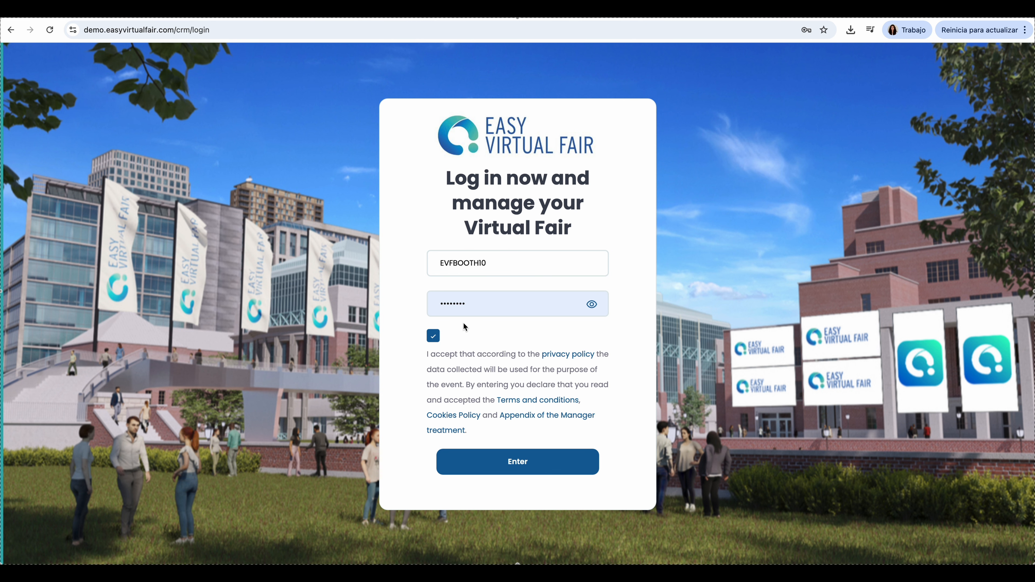
{"action": "left_click", "coordinate": [525, 459]}
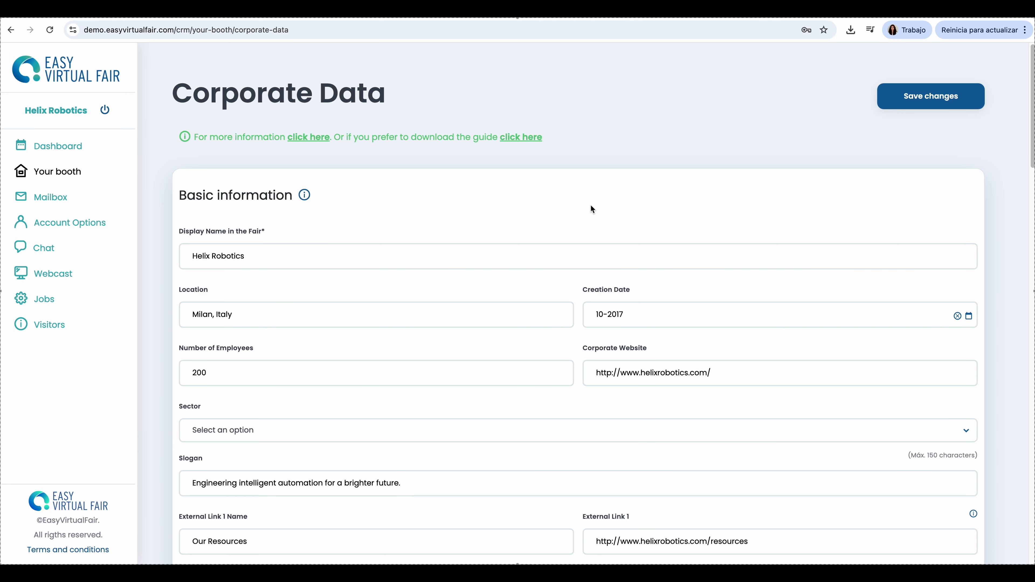
Check the 'Helix Robotics' display name, then scroll the Corporate Data form to Company Logo.
{"action": "left_click_drag", "start_coordinate": [261, 260], "coordinate": [179, 257]}
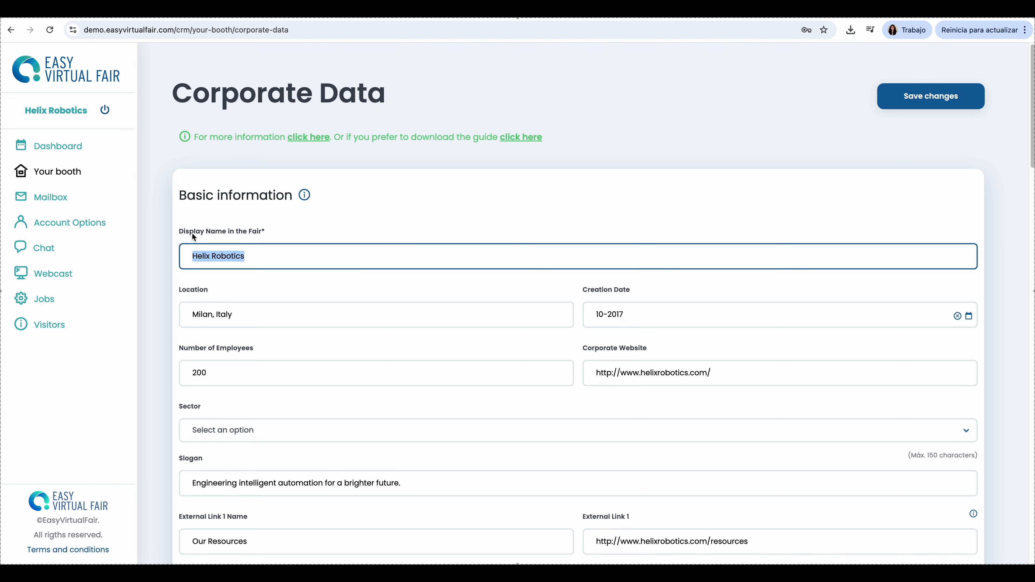
{"action": "left_click", "coordinate": [265, 259]}
{"action": "scroll", "coordinate": [260, 256], "scroll_direction": "down", "scroll_amount": 1}
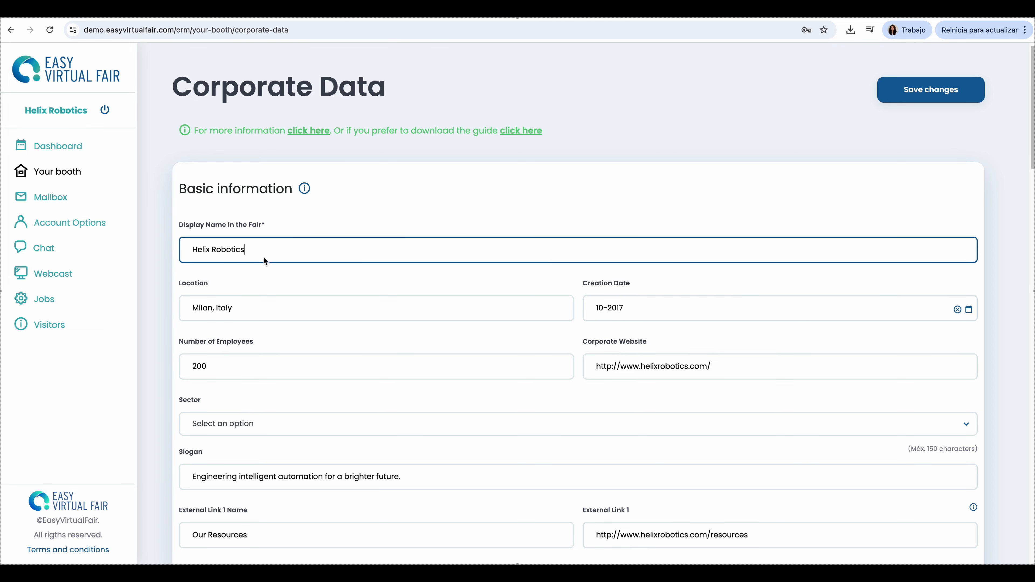
{"action": "scroll", "coordinate": [272, 258], "scroll_direction": "down", "scroll_amount": 3}
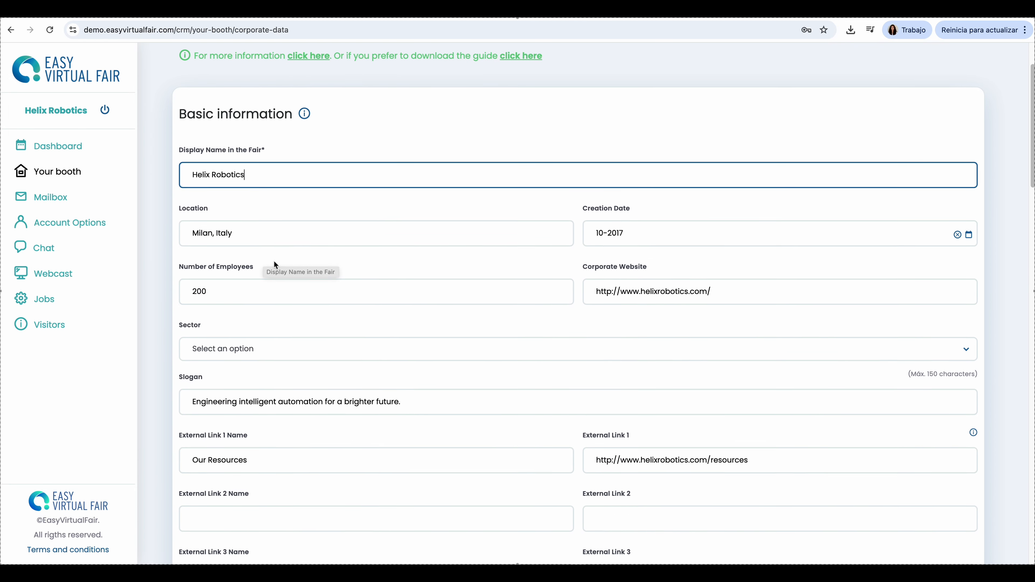
{"action": "scroll", "coordinate": [274, 261], "scroll_direction": "down", "scroll_amount": 1}
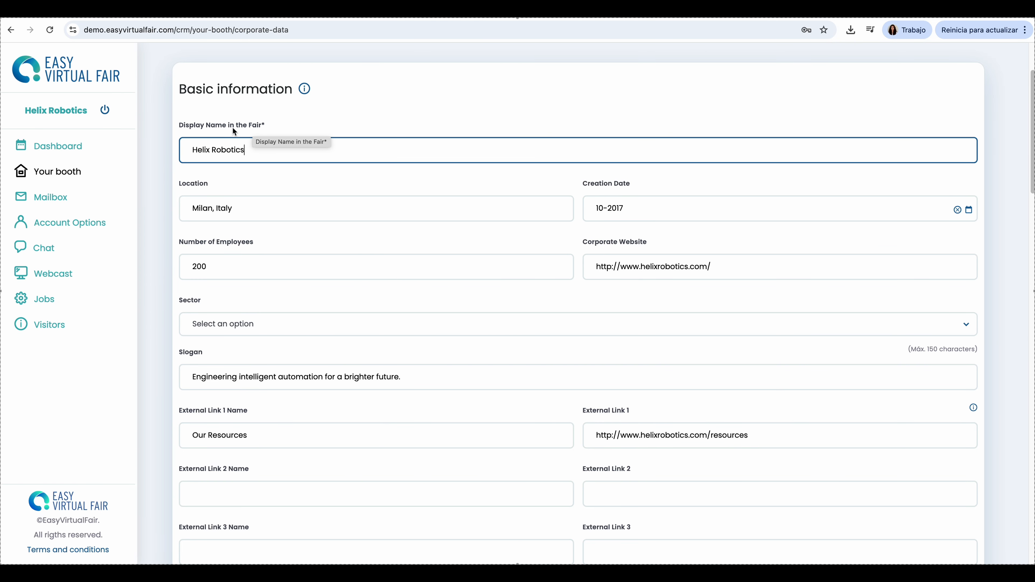
{"action": "scroll", "coordinate": [280, 268], "scroll_direction": "down", "scroll_amount": 1}
{"action": "scroll", "coordinate": [281, 272], "scroll_direction": "down", "scroll_amount": 2}
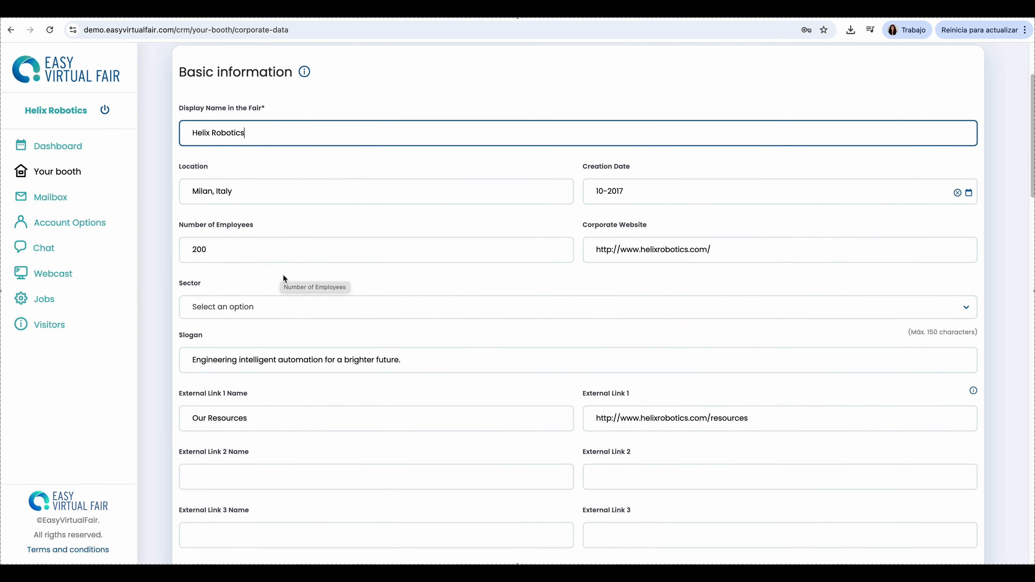
{"action": "scroll", "coordinate": [327, 302], "scroll_direction": "down", "scroll_amount": 1}
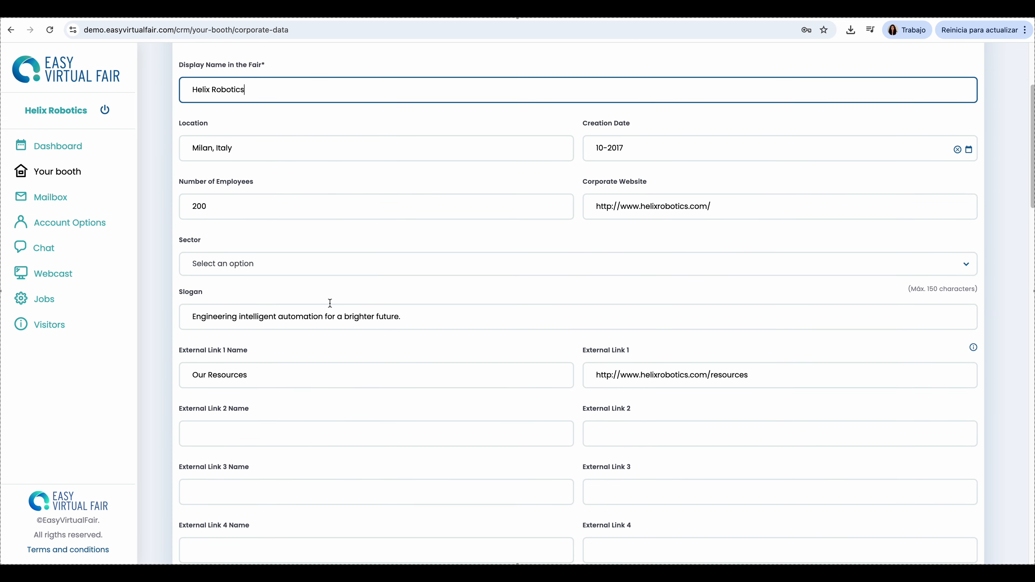
{"action": "scroll", "coordinate": [288, 341], "scroll_direction": "down", "scroll_amount": 1}
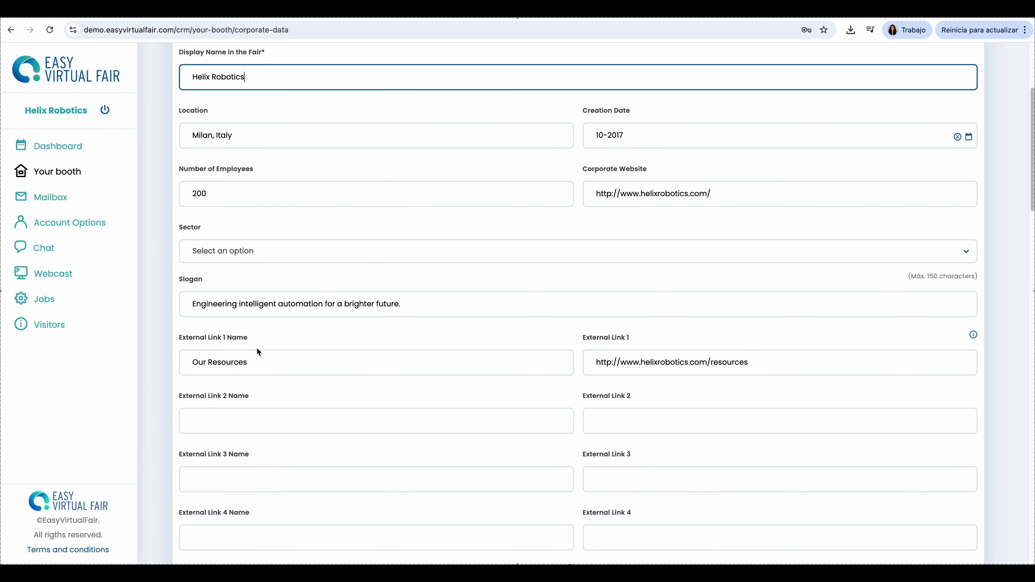
{"action": "scroll", "coordinate": [275, 347], "scroll_direction": "down", "scroll_amount": 2}
{"action": "scroll", "coordinate": [275, 346], "scroll_direction": "down", "scroll_amount": 3}
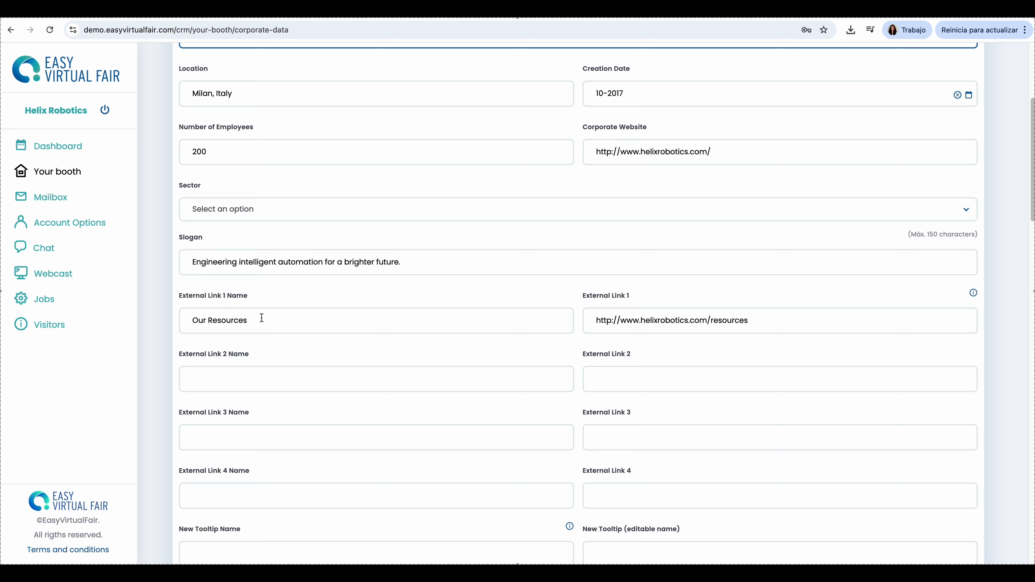
{"action": "scroll", "coordinate": [388, 334], "scroll_direction": "down", "scroll_amount": 15}
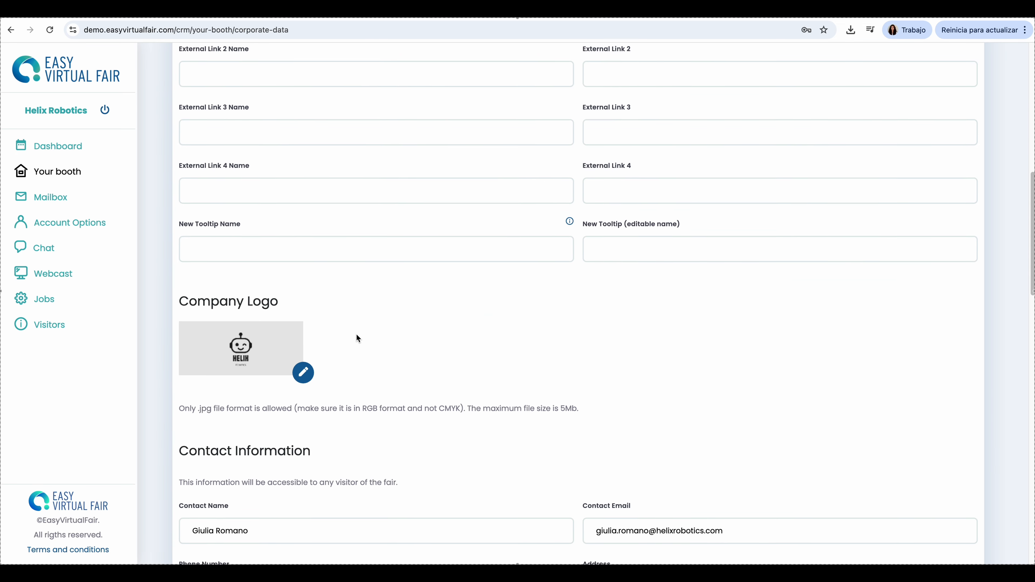
Delete the current Helix Robotics picture from the Company Logo section.
{"action": "triple_click", "coordinate": [268, 238]}
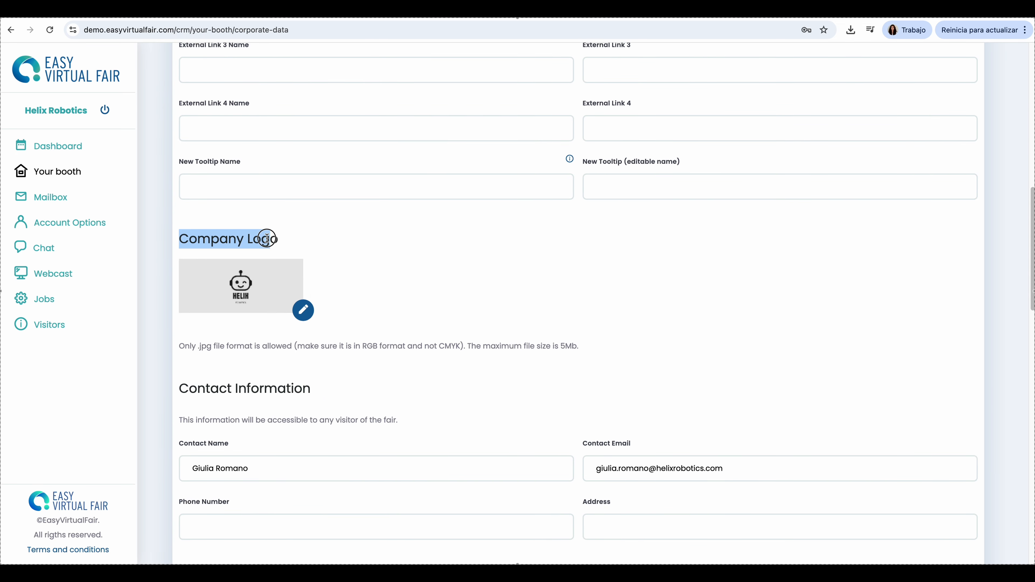
{"action": "left_click", "coordinate": [295, 241]}
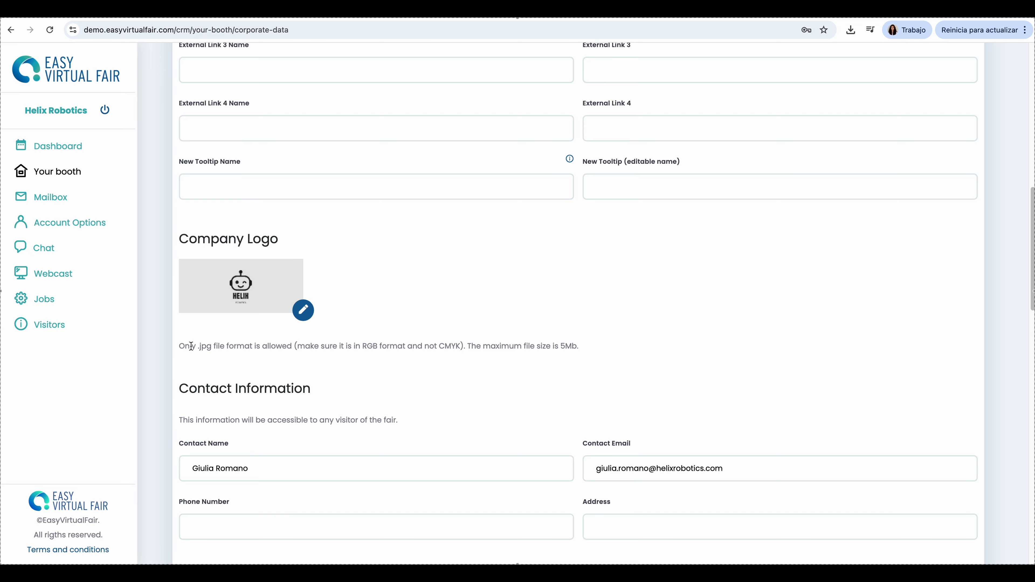
{"action": "left_click", "coordinate": [302, 311]}
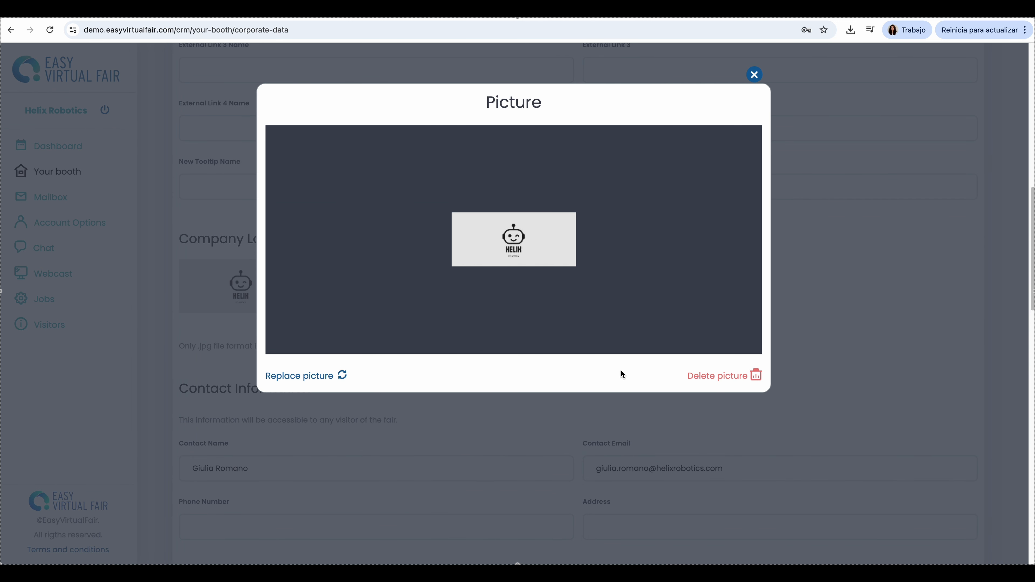
{"action": "left_click", "coordinate": [743, 375]}
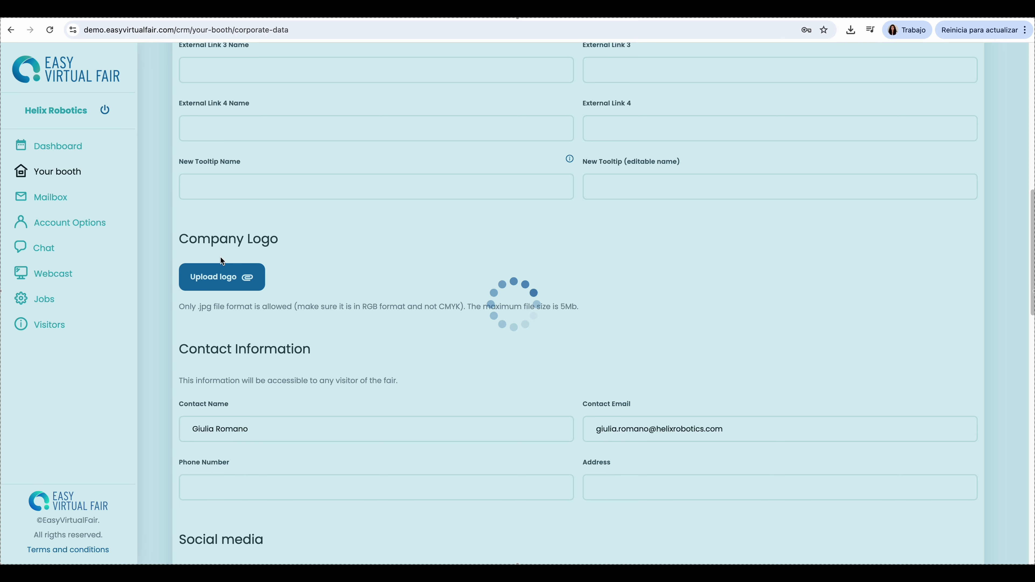
Start a logo upload and choose 9.jpg from the DEMO > logos folder.
{"action": "left_click", "coordinate": [235, 282]}
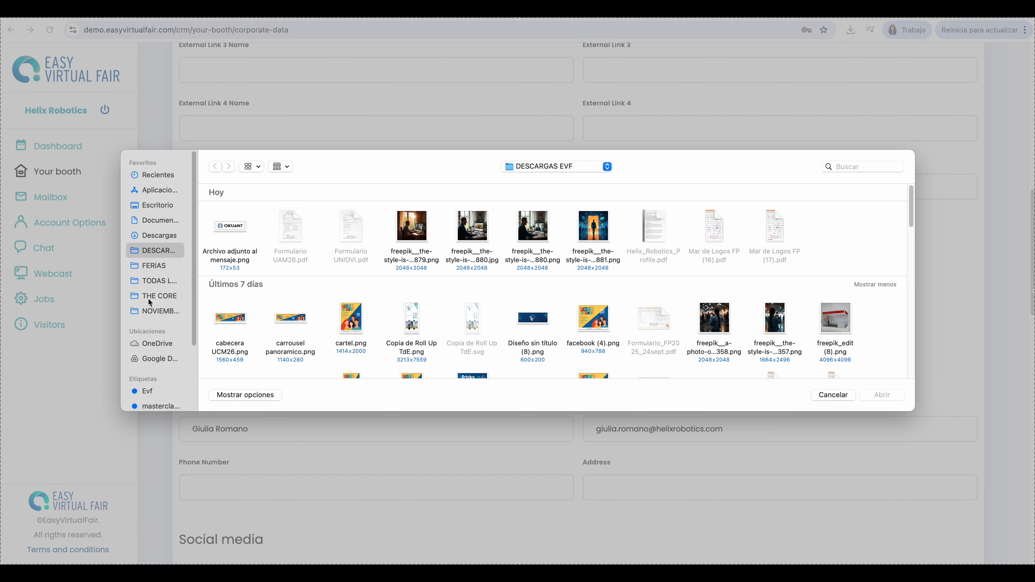
{"action": "left_click", "coordinate": [152, 282]}
{"action": "double_click", "coordinate": [239, 230]}
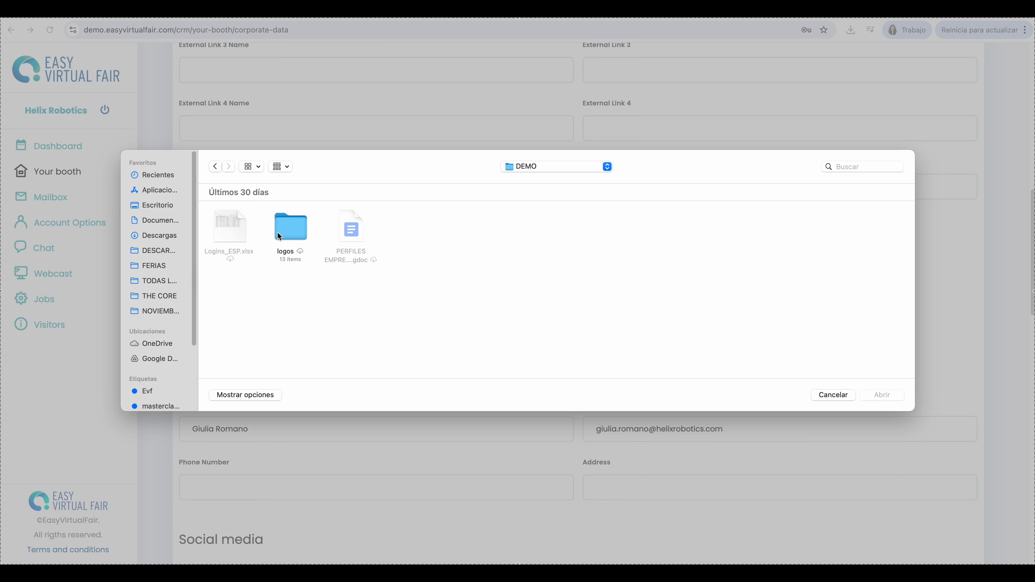
{"action": "double_click", "coordinate": [280, 237]}
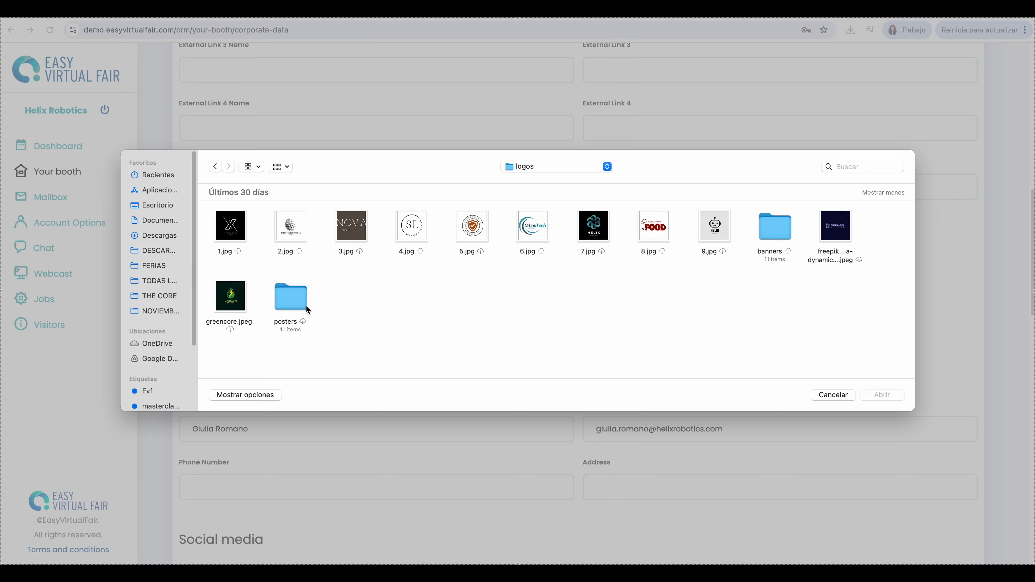
{"action": "double_click", "coordinate": [714, 229]}
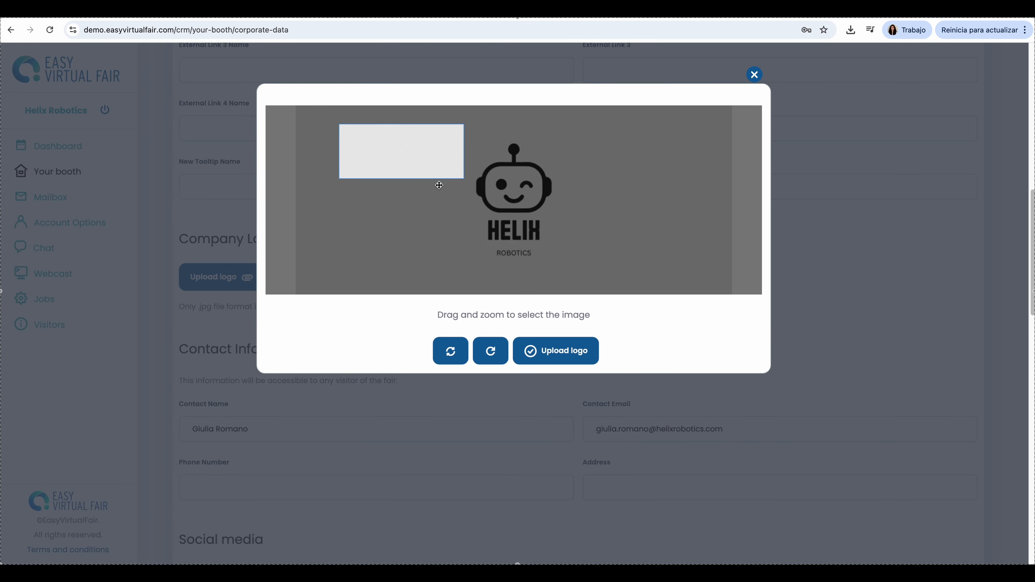
Zoom and move the crop area to frame the robot face in 9.jpg.
{"action": "left_click_drag", "start_coordinate": [393, 163], "coordinate": [498, 195]}
{"action": "scroll", "coordinate": [498, 194], "scroll_direction": "down", "scroll_amount": 4}
{"action": "scroll", "coordinate": [497, 194], "scroll_direction": "down", "scroll_amount": 3}
{"action": "left_click_drag", "start_coordinate": [498, 195], "coordinate": [475, 190]}
{"action": "scroll", "coordinate": [477, 191], "scroll_direction": "down", "scroll_amount": 4}
{"action": "scroll", "coordinate": [479, 193], "scroll_direction": "down", "scroll_amount": 1}
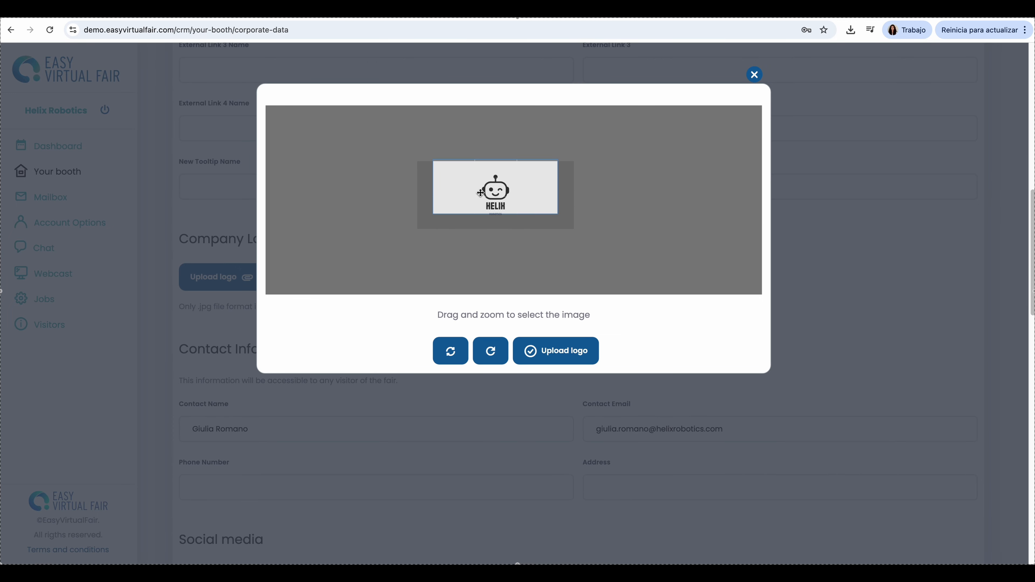
{"action": "left_click_drag", "start_coordinate": [479, 194], "coordinate": [485, 197]}
{"action": "scroll", "coordinate": [486, 197], "scroll_direction": "down", "scroll_amount": 2}
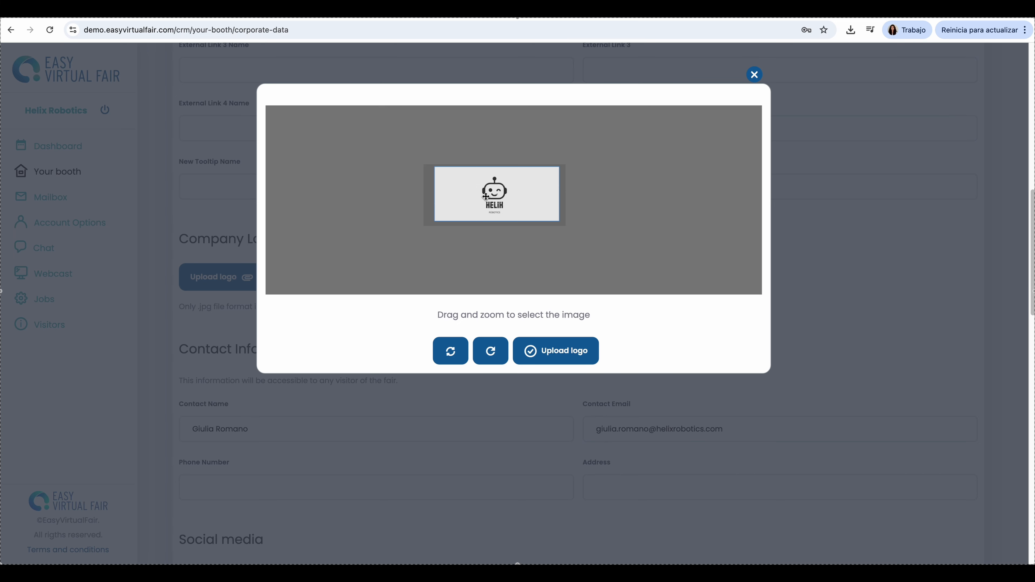
{"action": "left_click", "coordinate": [486, 198]}
{"action": "left_click_drag", "start_coordinate": [486, 198], "coordinate": [484, 198]}
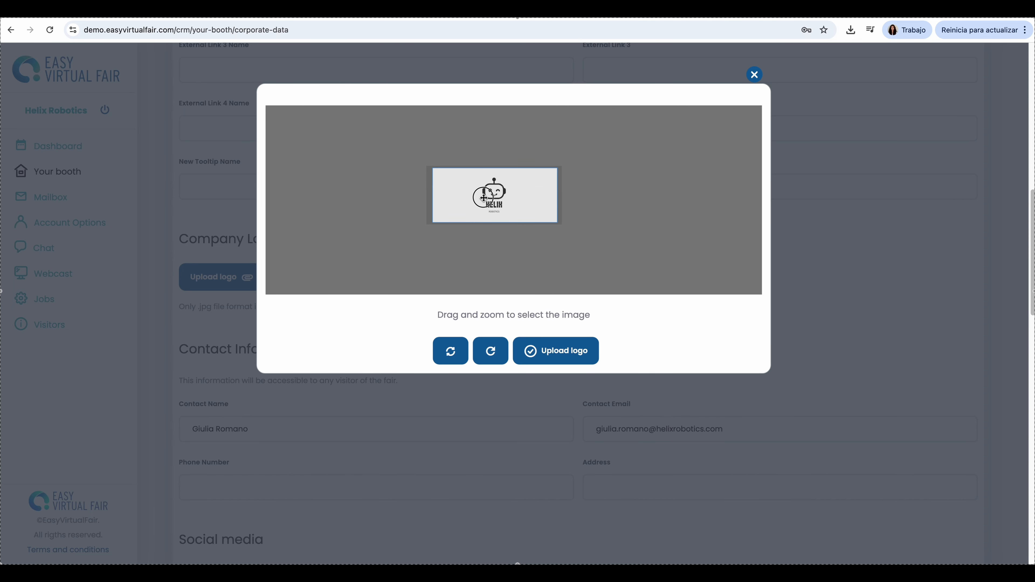
Fine-tune the crop slightly left and upload it as the Company Logo.
{"action": "scroll", "coordinate": [484, 198], "scroll_direction": "up", "scroll_amount": 1}
{"action": "scroll", "coordinate": [485, 197], "scroll_direction": "down", "scroll_amount": 4}
{"action": "scroll", "coordinate": [484, 197], "scroll_direction": "up", "scroll_amount": 1}
{"action": "scroll", "coordinate": [484, 198], "scroll_direction": "down", "scroll_amount": 1}
{"action": "scroll", "coordinate": [484, 197], "scroll_direction": "up", "scroll_amount": 3}
{"action": "scroll", "coordinate": [484, 198], "scroll_direction": "down", "scroll_amount": 2}
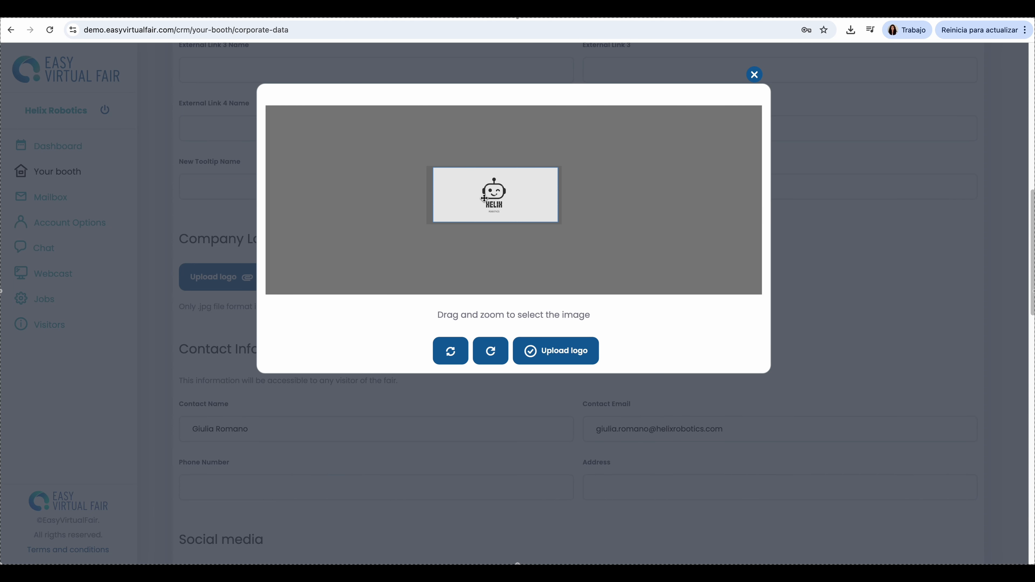
{"action": "left_click_drag", "start_coordinate": [484, 197], "coordinate": [483, 199]}
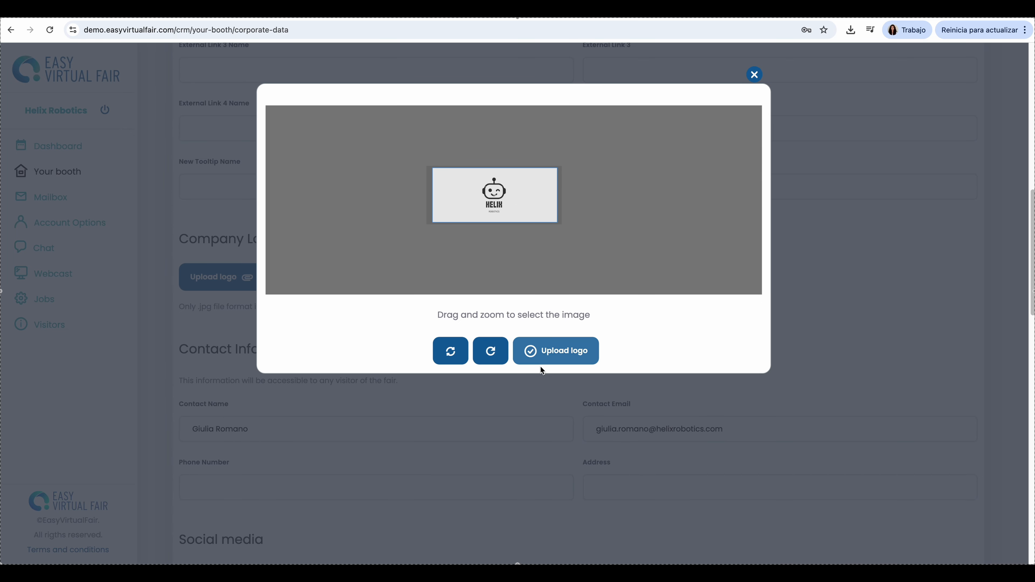
{"action": "scroll", "coordinate": [526, 208], "scroll_direction": "up", "scroll_amount": 1}
{"action": "left_click_drag", "start_coordinate": [526, 208], "coordinate": [521, 208]}
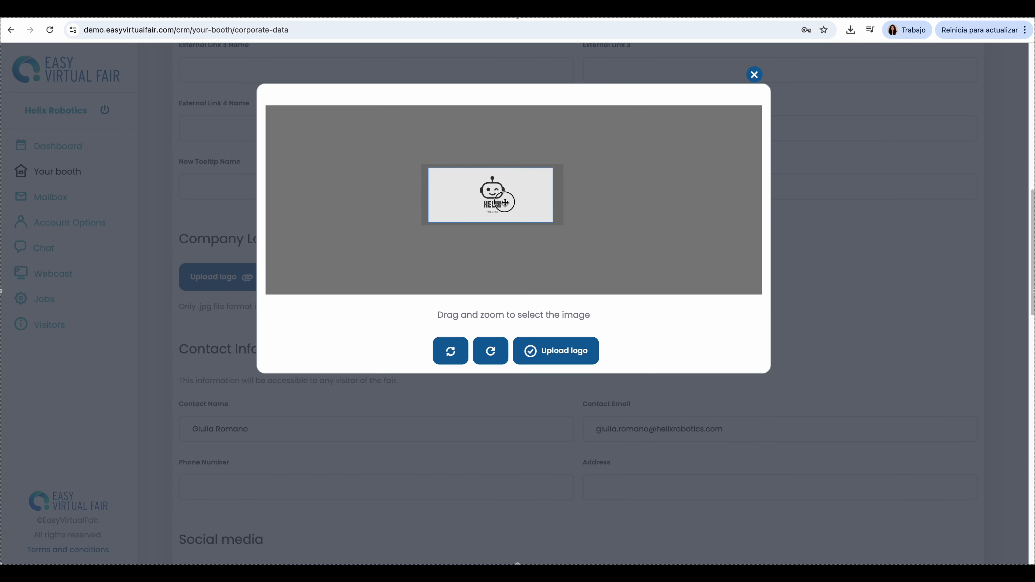
{"action": "left_click", "coordinate": [574, 355]}
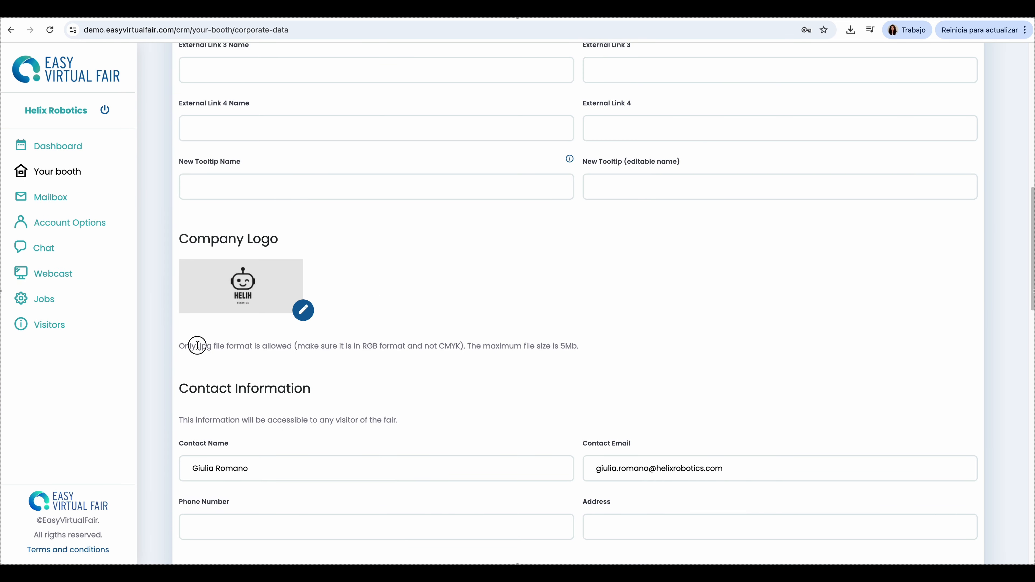
{"action": "left_click_drag", "start_coordinate": [198, 347], "coordinate": [220, 346]}
{"action": "mouse_move", "coordinate": [550, 345]}
{"action": "left_mouse_down"}
{"action": "mouse_move", "coordinate": [586, 347]}
{"action": "mouse_move", "coordinate": [553, 347]}
{"action": "left_mouse_up"}
{"action": "scroll", "coordinate": [483, 319], "scroll_direction": "down", "scroll_amount": 1}
{"action": "scroll", "coordinate": [482, 318], "scroll_direction": "down", "scroll_amount": 3}
{"action": "scroll", "coordinate": [478, 319], "scroll_direction": "down", "scroll_amount": 2}
{"action": "left_click", "coordinate": [278, 226]}
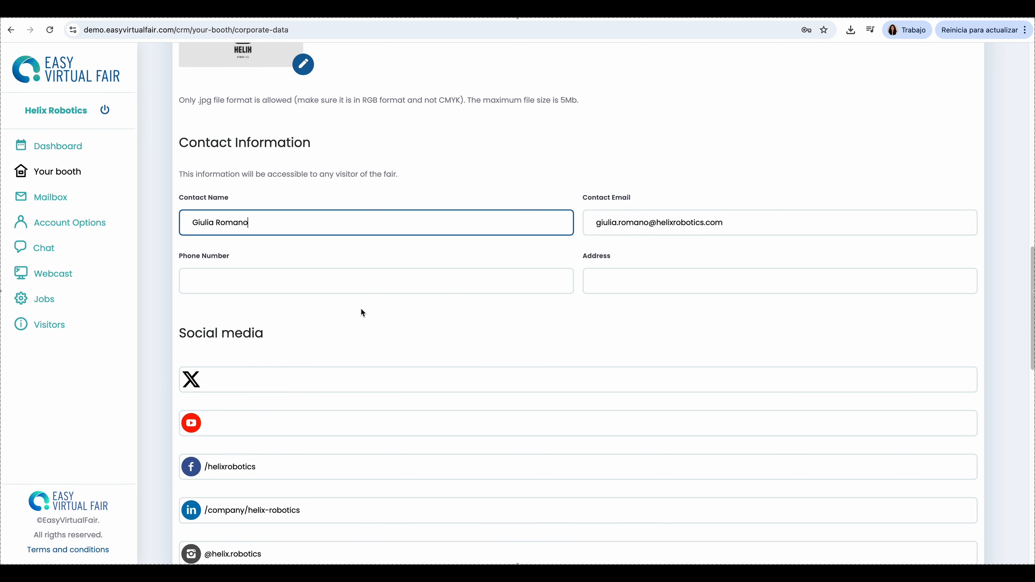
{"action": "scroll", "coordinate": [221, 342], "scroll_direction": "down", "scroll_amount": 3}
{"action": "scroll", "coordinate": [268, 360], "scroll_direction": "down", "scroll_amount": 7}
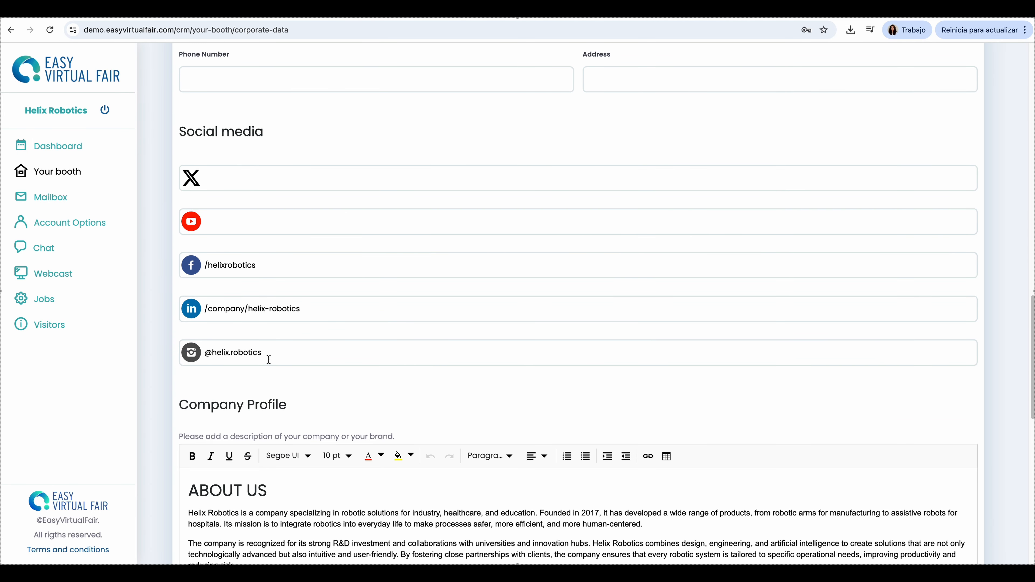
{"action": "scroll", "coordinate": [332, 346], "scroll_direction": "down", "scroll_amount": 5}
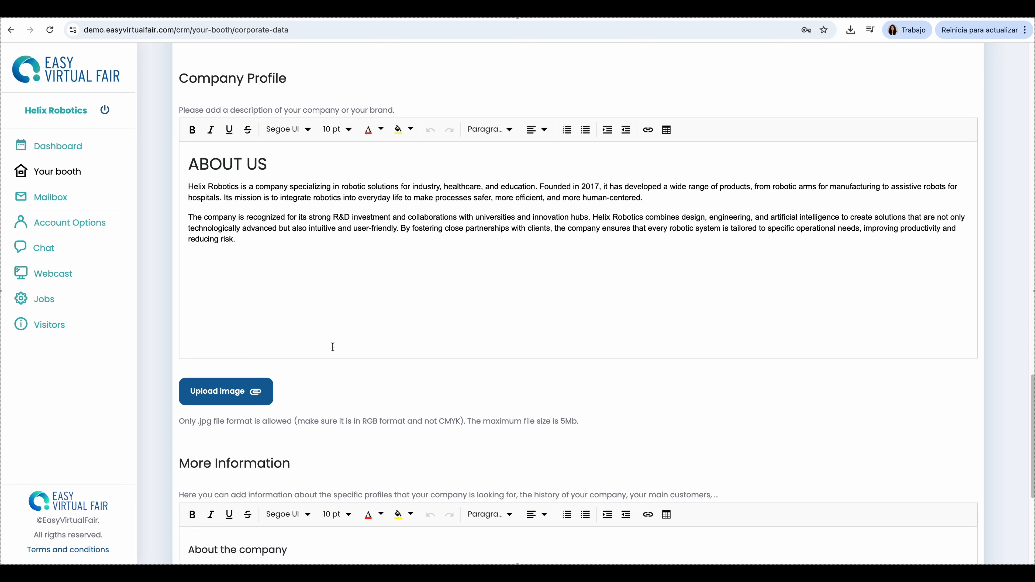
{"action": "scroll", "coordinate": [333, 347], "scroll_direction": "up", "scroll_amount": 2}
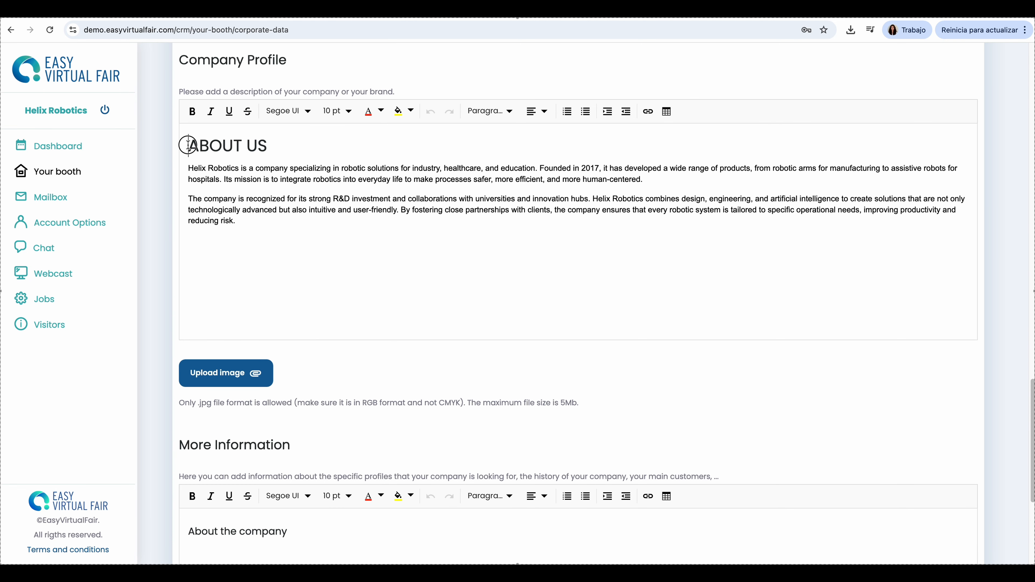
{"action": "left_click_drag", "start_coordinate": [190, 145], "coordinate": [257, 213]}
{"action": "left_click", "coordinate": [309, 215]}
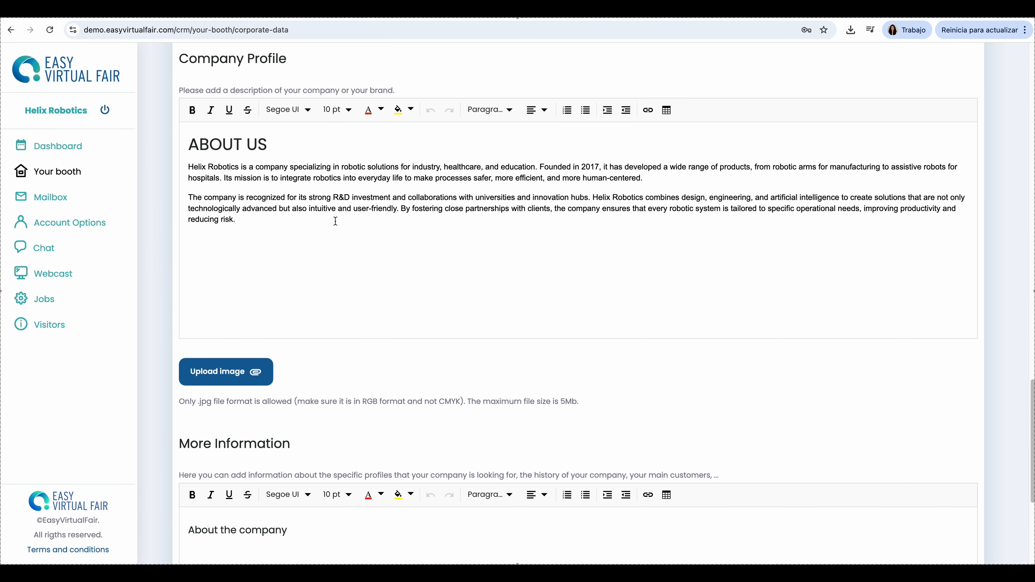
{"action": "scroll", "coordinate": [330, 231], "scroll_direction": "down", "scroll_amount": 4}
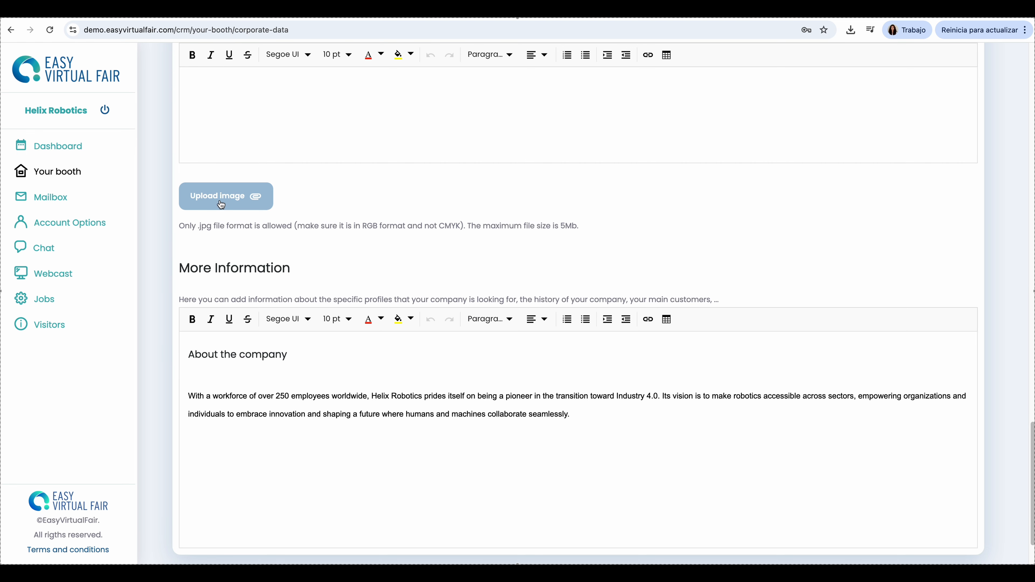
Review the 'About the company' More Information text and save the corporate data changes.
{"action": "scroll", "coordinate": [244, 302], "scroll_direction": "down", "scroll_amount": 1}
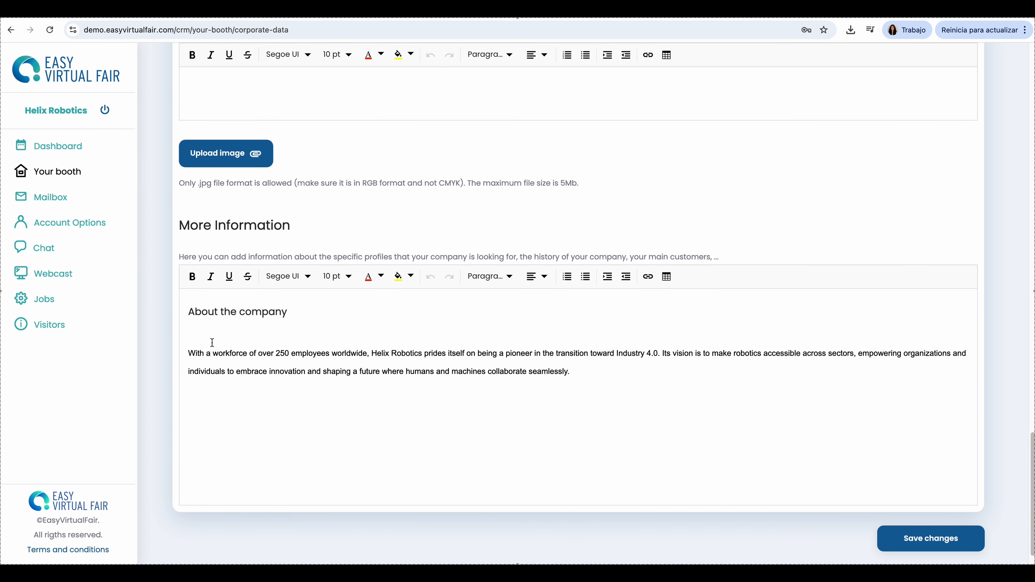
{"action": "left_click_drag", "start_coordinate": [191, 313], "coordinate": [596, 374]}
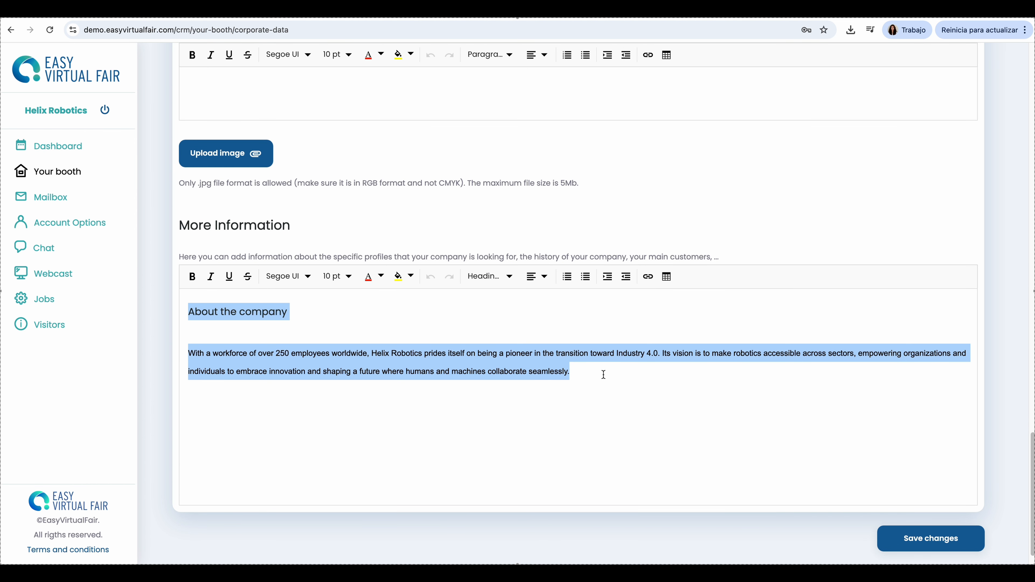
{"action": "left_click", "coordinate": [614, 373]}
{"action": "scroll", "coordinate": [530, 322], "scroll_direction": "up", "scroll_amount": 1}
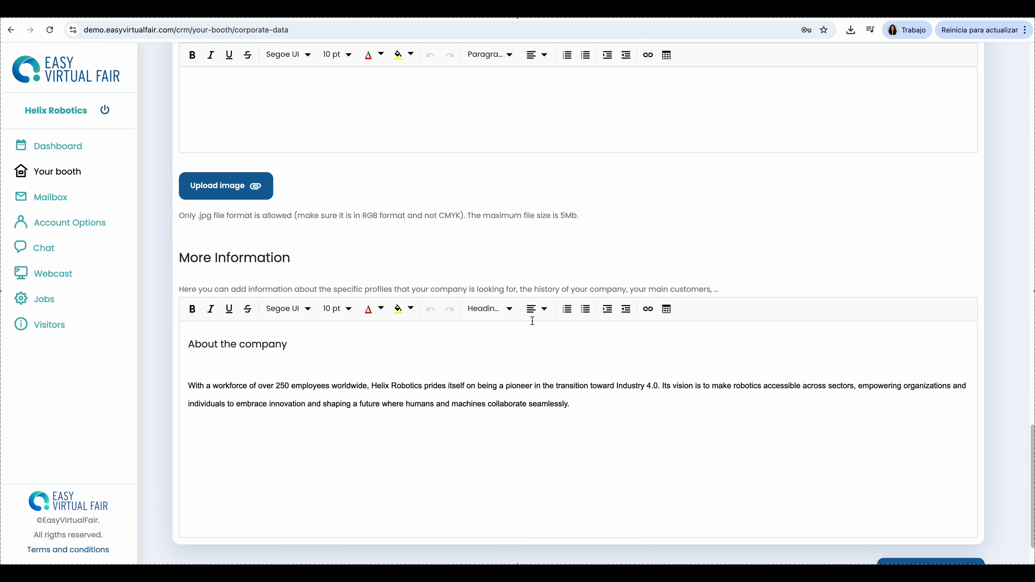
{"action": "scroll", "coordinate": [734, 312], "scroll_direction": "down", "scroll_amount": 2}
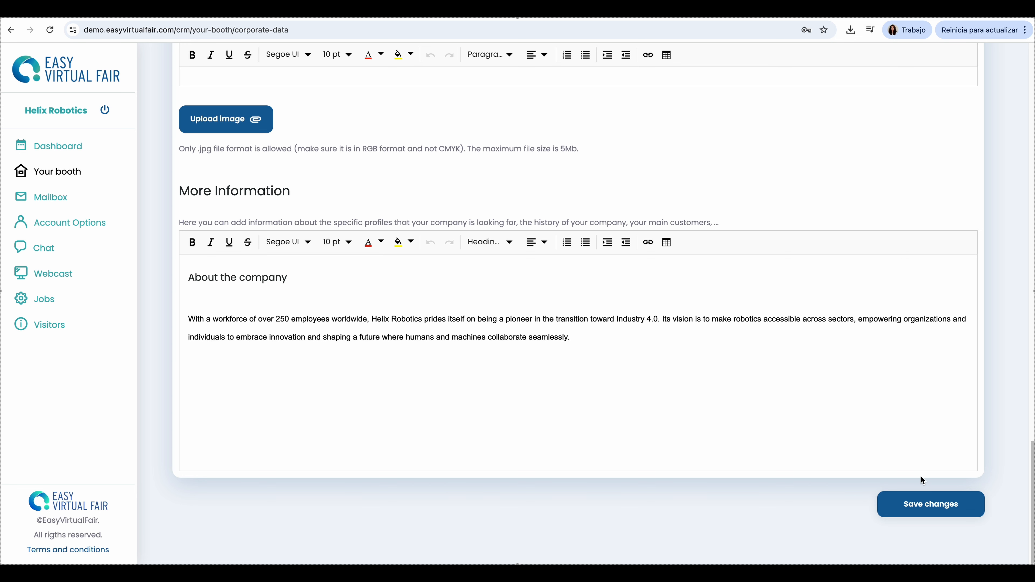
{"action": "left_click", "coordinate": [947, 503]}
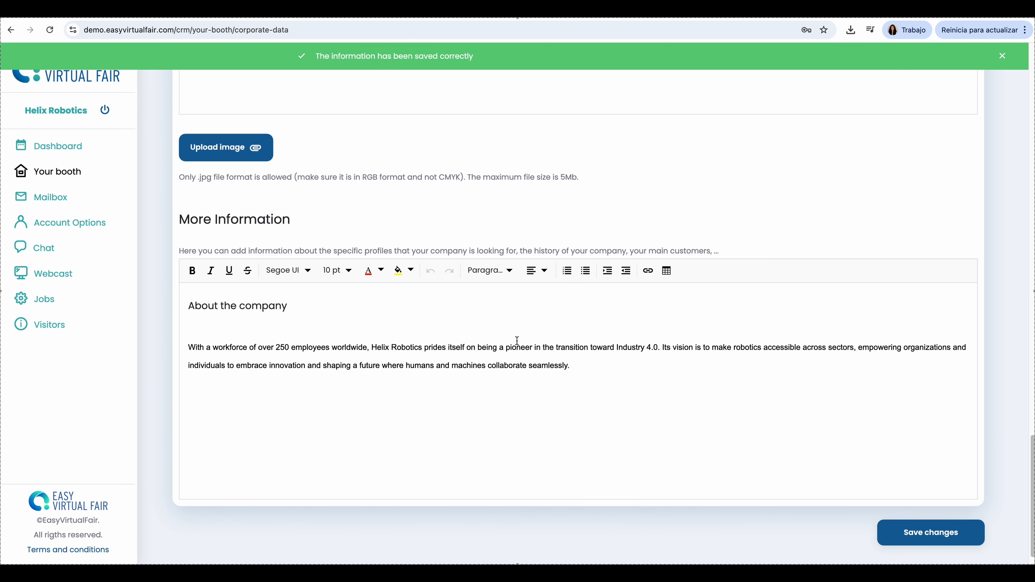
{"action": "scroll", "coordinate": [427, 326], "scroll_direction": "up", "scroll_amount": 1}
Return to the top of Corporate Data and expand Your booth to show its sub-sections.
{"action": "scroll", "coordinate": [334, 311], "scroll_direction": "up", "scroll_amount": 15}
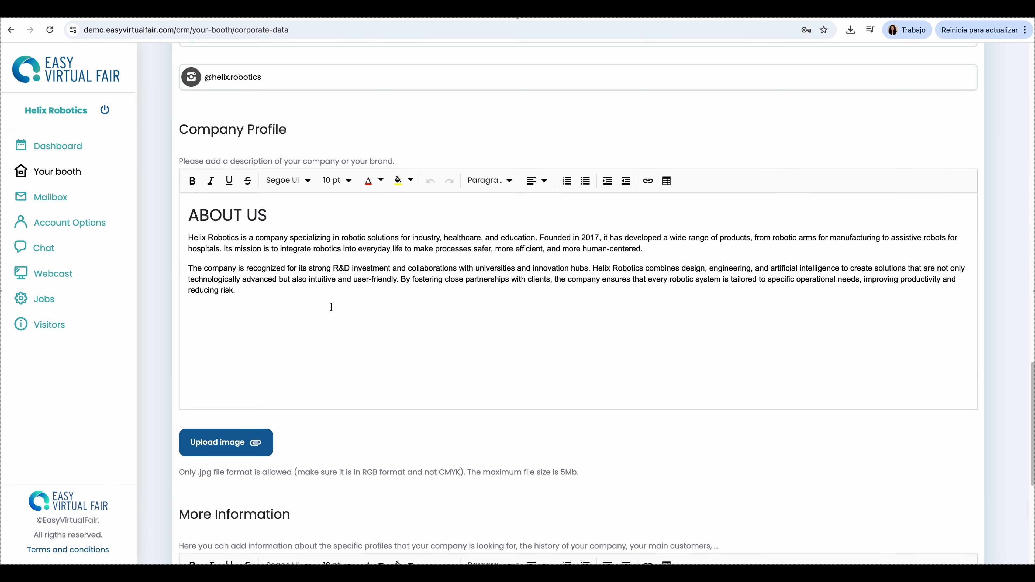
{"action": "scroll", "coordinate": [329, 307], "scroll_direction": "up", "scroll_amount": 10}
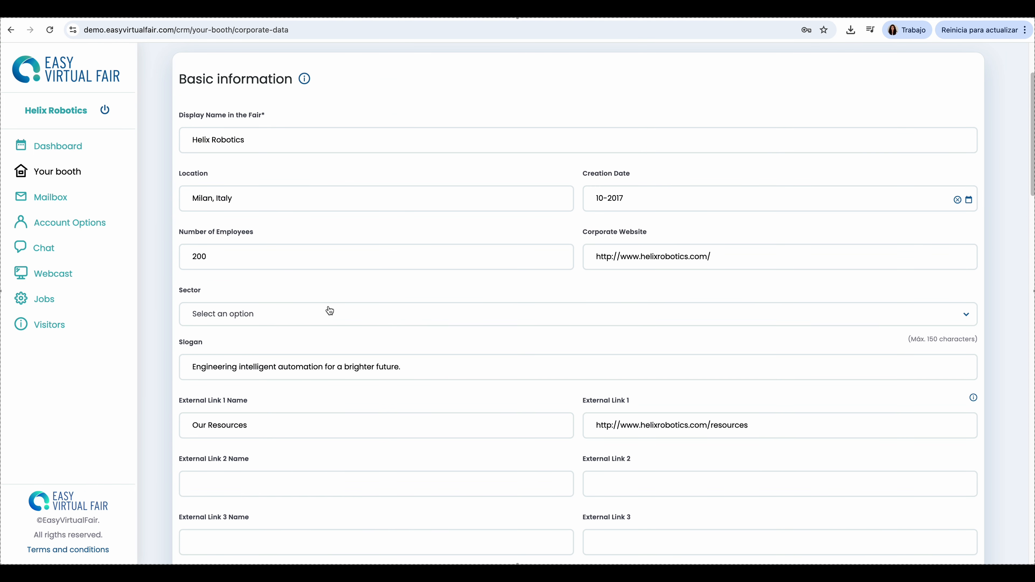
{"action": "left_click", "coordinate": [56, 176]}
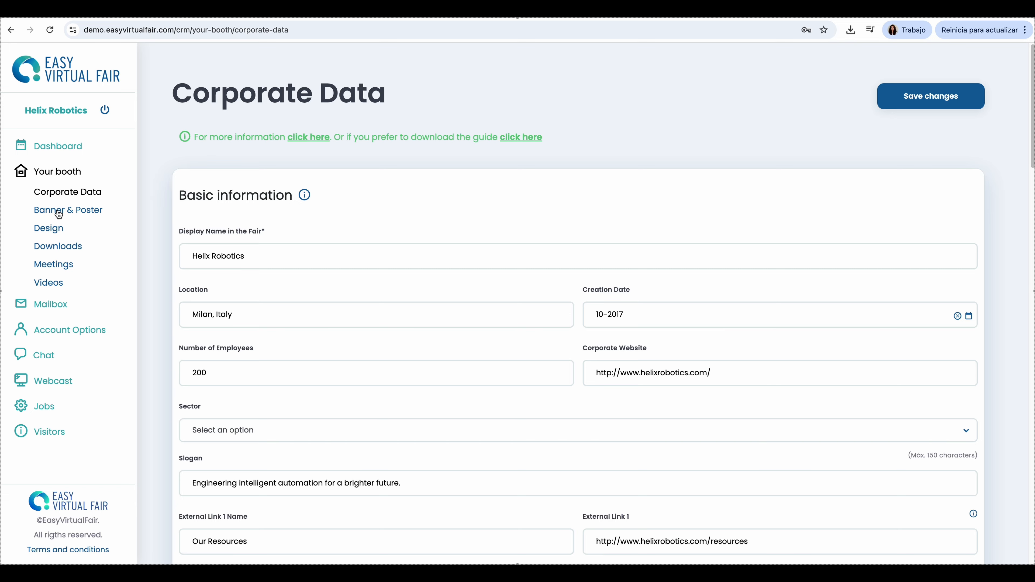
{"action": "left_click_drag", "start_coordinate": [192, 137], "coordinate": [550, 142]}
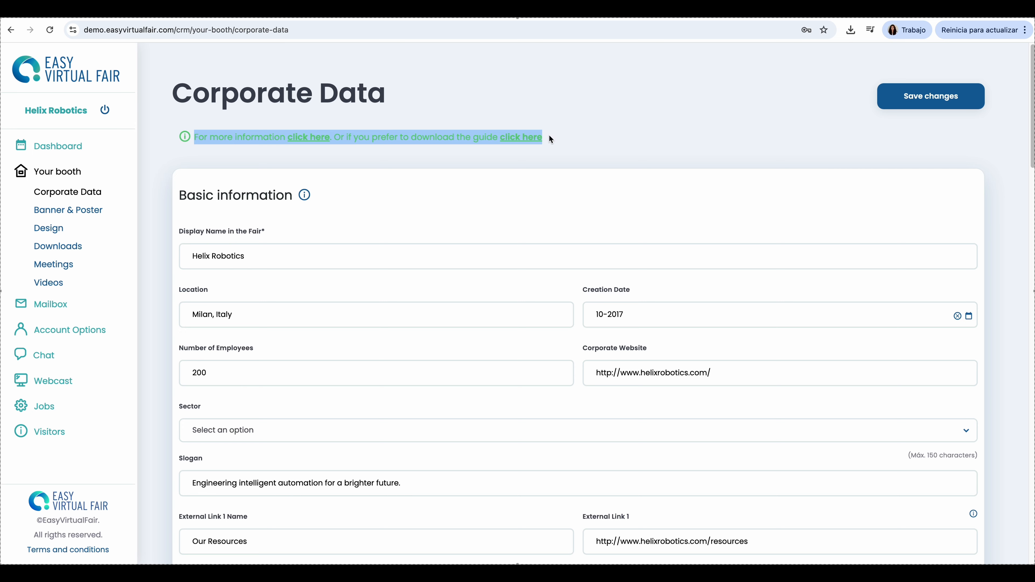
{"action": "left_click", "coordinate": [549, 136]}
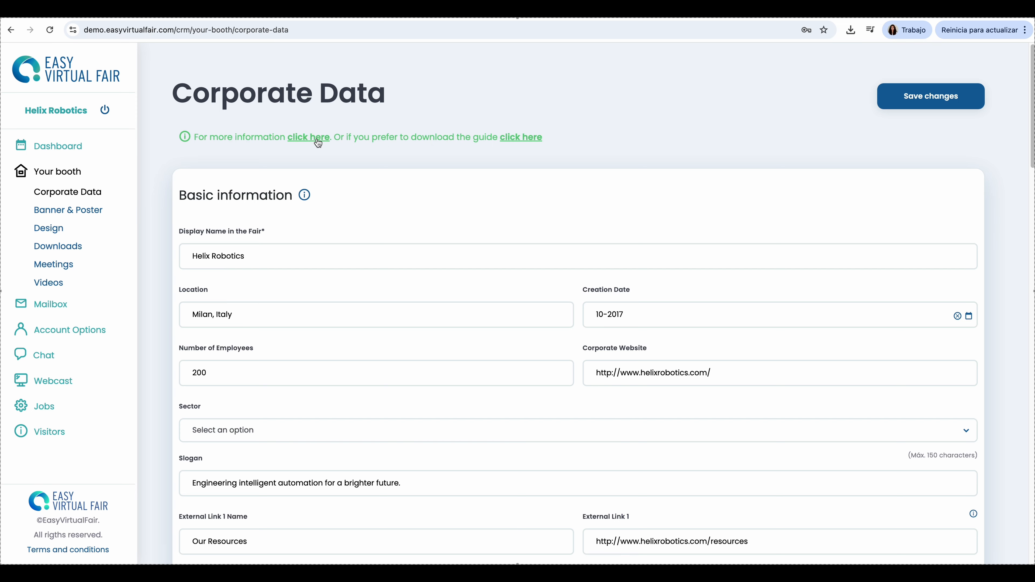
Review the Helix Robotics robot poster and banner on Banner & Poster, then go to Design.
{"action": "left_click", "coordinate": [66, 212]}
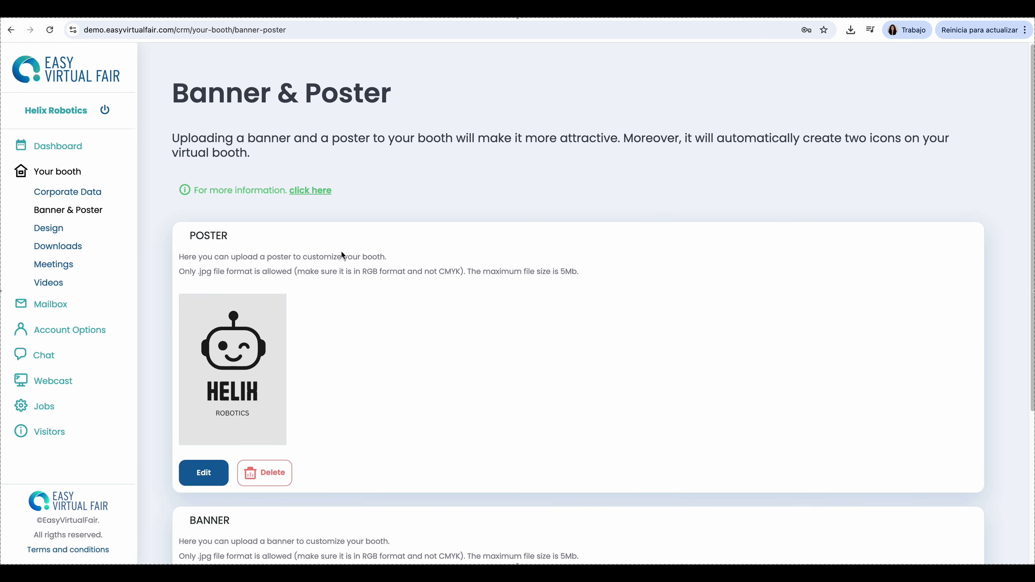
{"action": "scroll", "coordinate": [353, 253], "scroll_direction": "down", "scroll_amount": 4}
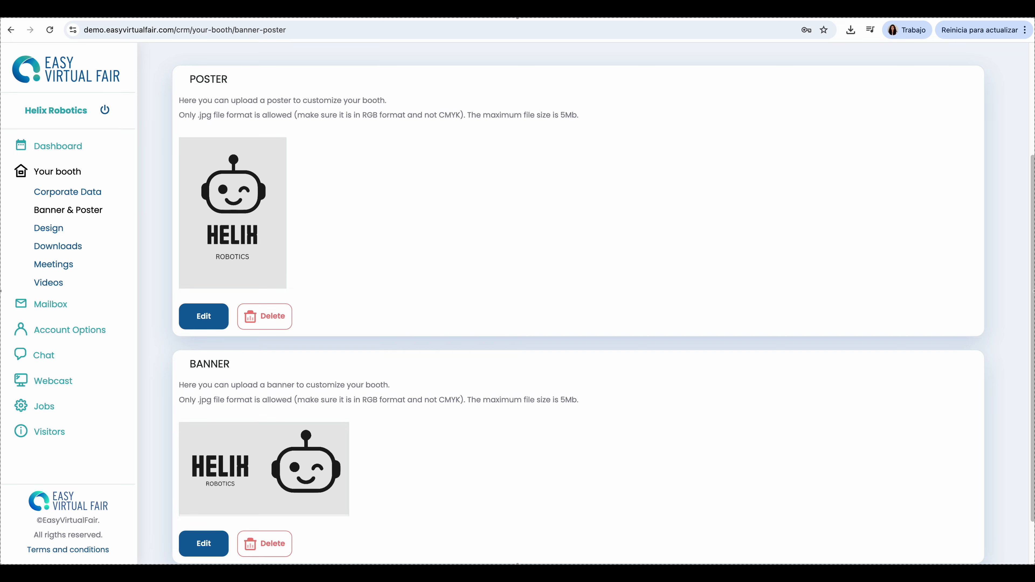
{"action": "scroll", "coordinate": [233, 113], "scroll_direction": "up", "scroll_amount": 1}
{"action": "scroll", "coordinate": [233, 113], "scroll_direction": "up", "scroll_amount": 3}
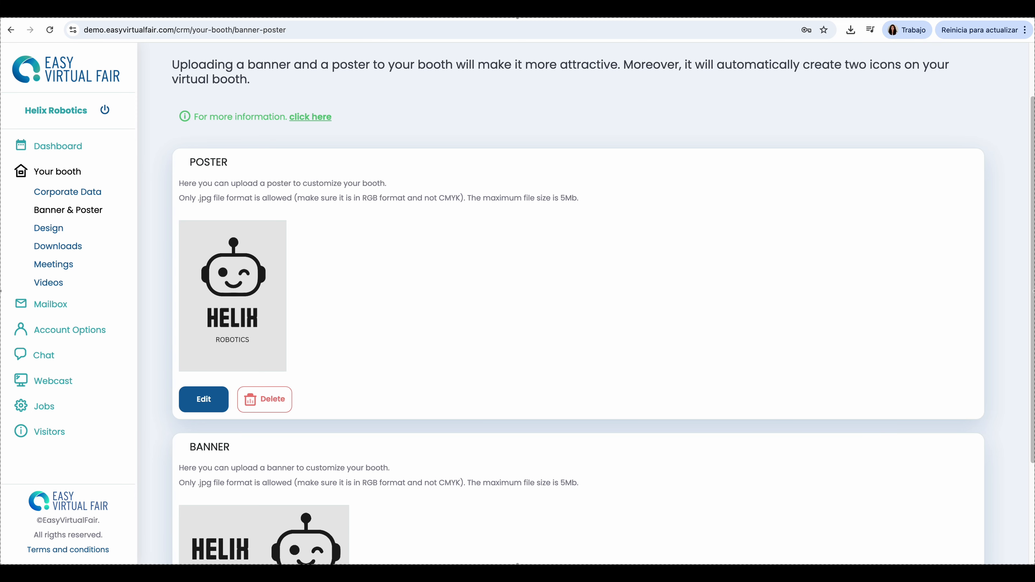
{"action": "scroll", "coordinate": [349, 287], "scroll_direction": "down", "scroll_amount": 1}
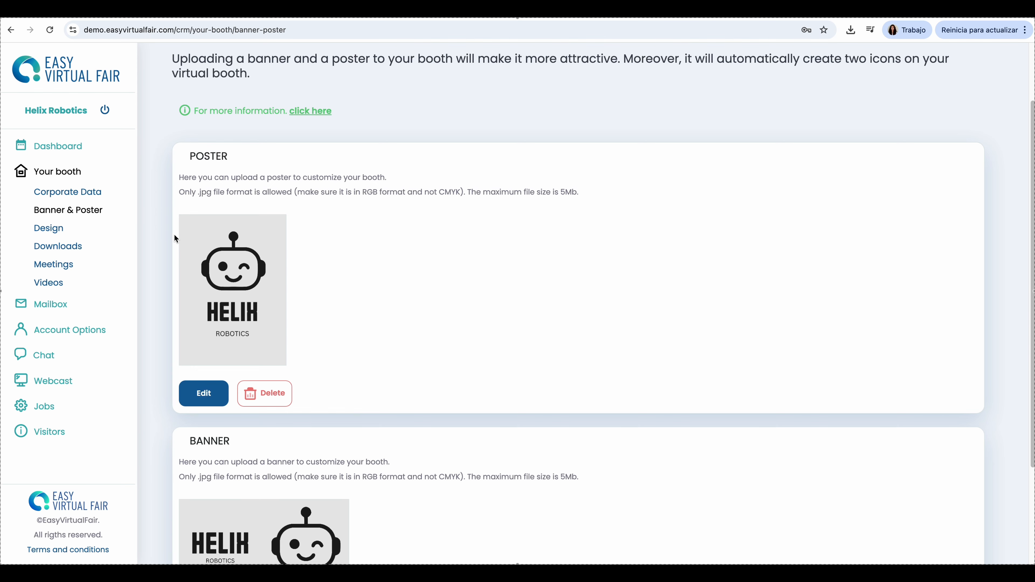
{"action": "left_click_drag", "start_coordinate": [190, 194], "coordinate": [215, 193]}
{"action": "left_click_drag", "start_coordinate": [547, 191], "coordinate": [578, 191]}
{"action": "scroll", "coordinate": [390, 294], "scroll_direction": "down", "scroll_amount": 1}
{"action": "scroll", "coordinate": [390, 295], "scroll_direction": "down", "scroll_amount": 3}
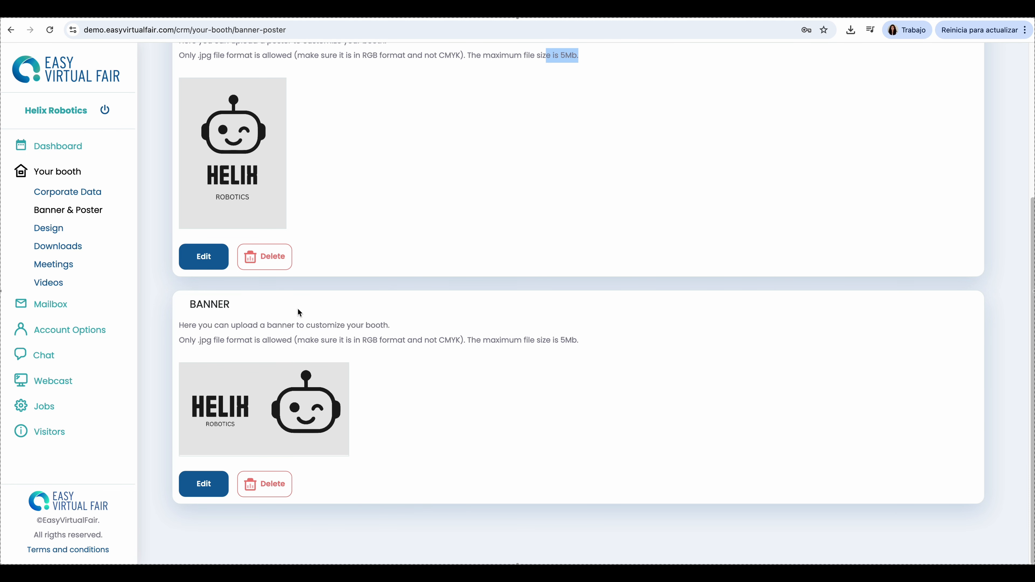
{"action": "scroll", "coordinate": [298, 309], "scroll_direction": "up", "scroll_amount": 3}
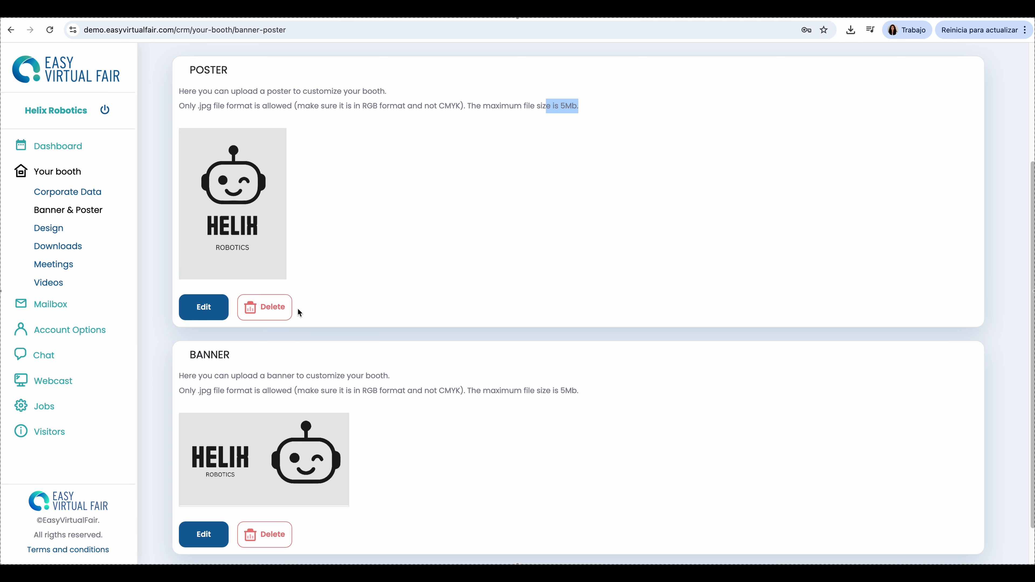
{"action": "scroll", "coordinate": [300, 312], "scroll_direction": "up", "scroll_amount": 2}
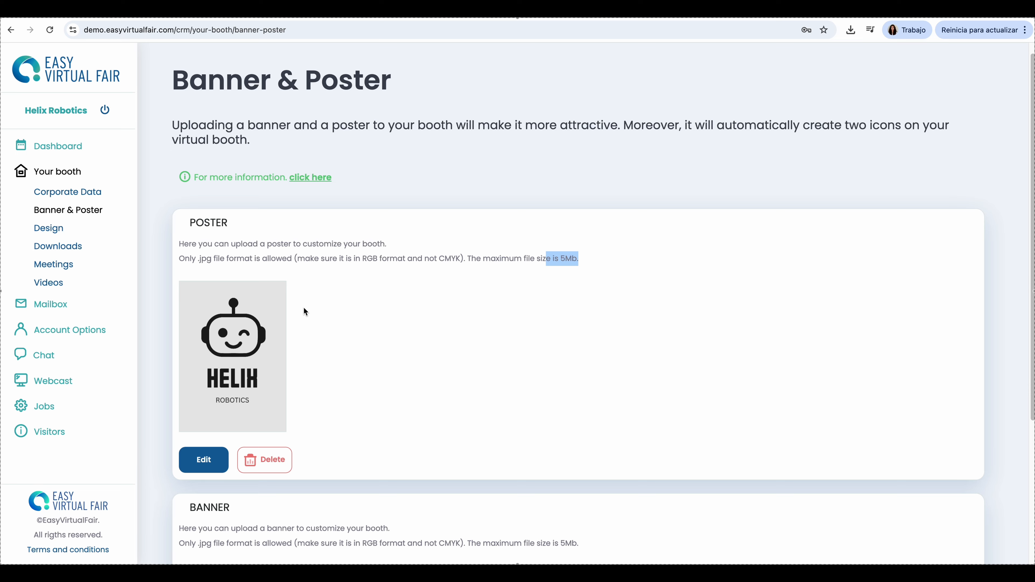
{"action": "left_click", "coordinate": [54, 230]}
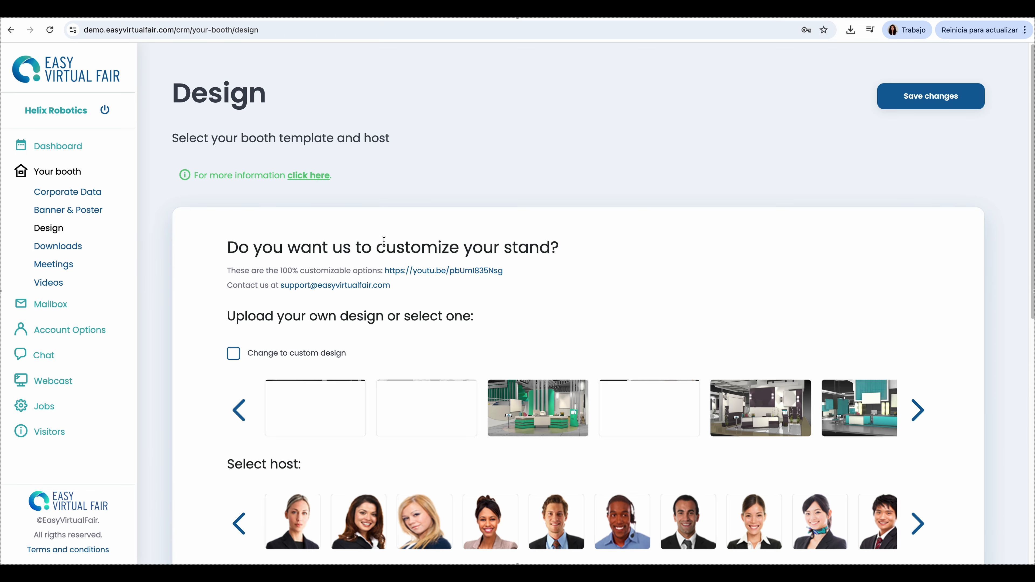
Browse the booth templates and select the orange and white booth.
{"action": "scroll", "coordinate": [503, 241], "scroll_direction": "down", "scroll_amount": 1}
{"action": "scroll", "coordinate": [617, 244], "scroll_direction": "down", "scroll_amount": 6}
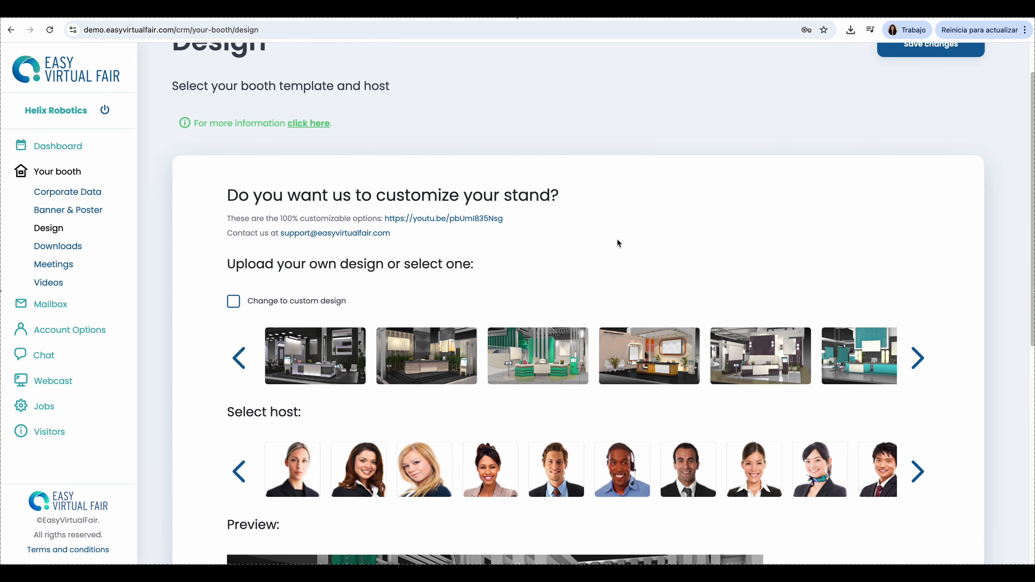
{"action": "scroll", "coordinate": [622, 243], "scroll_direction": "down", "scroll_amount": 3}
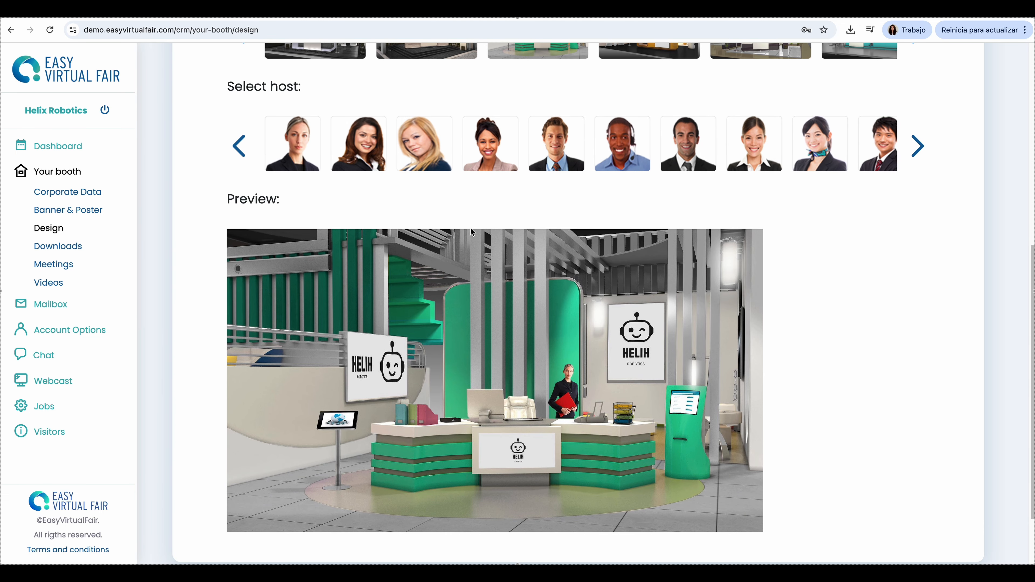
{"action": "scroll", "coordinate": [459, 245], "scroll_direction": "up", "scroll_amount": 3}
{"action": "left_click", "coordinate": [917, 135]}
{"action": "left_click", "coordinate": [918, 135]}
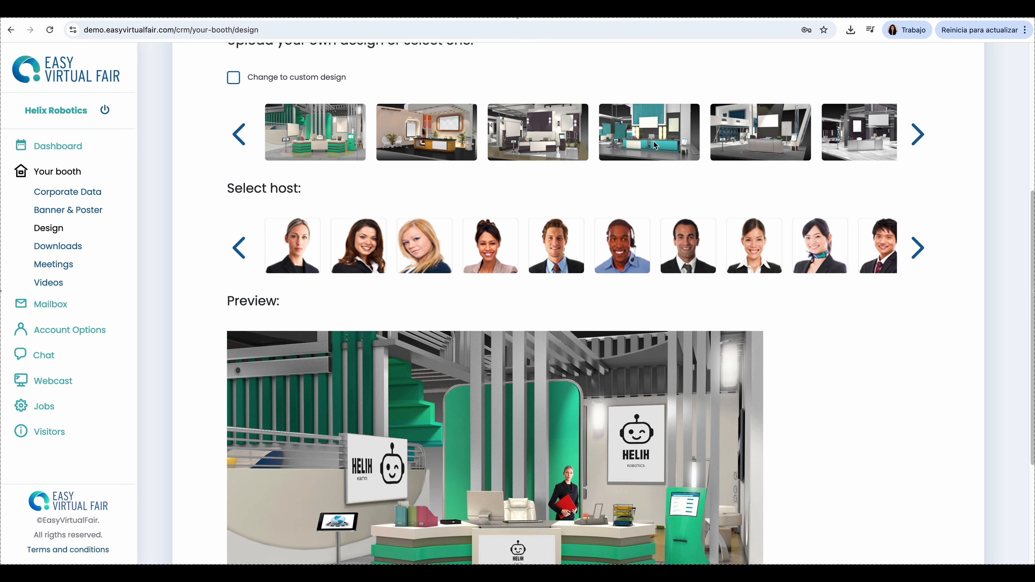
{"action": "left_click", "coordinate": [653, 144]}
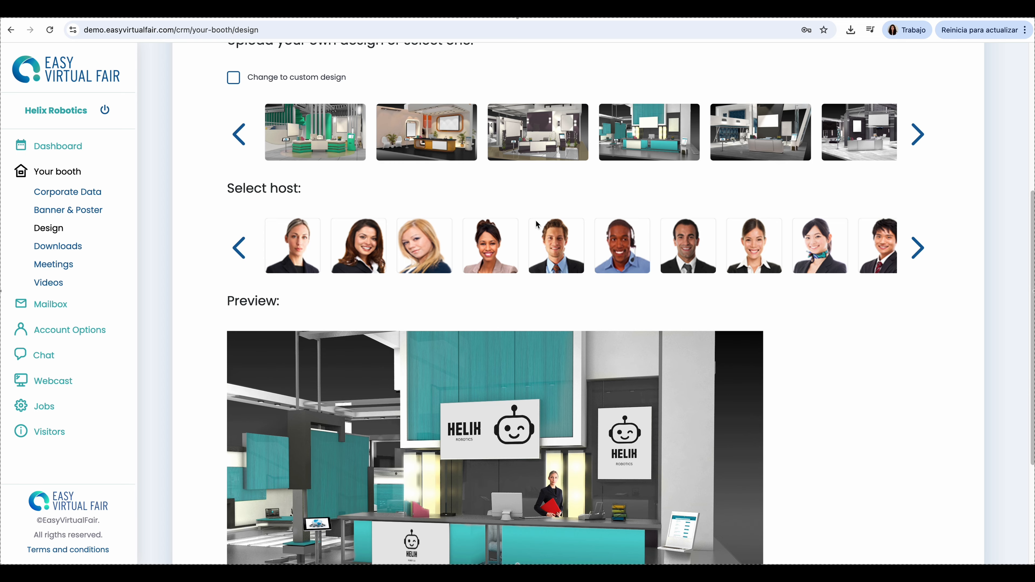
{"action": "left_click", "coordinate": [430, 141]}
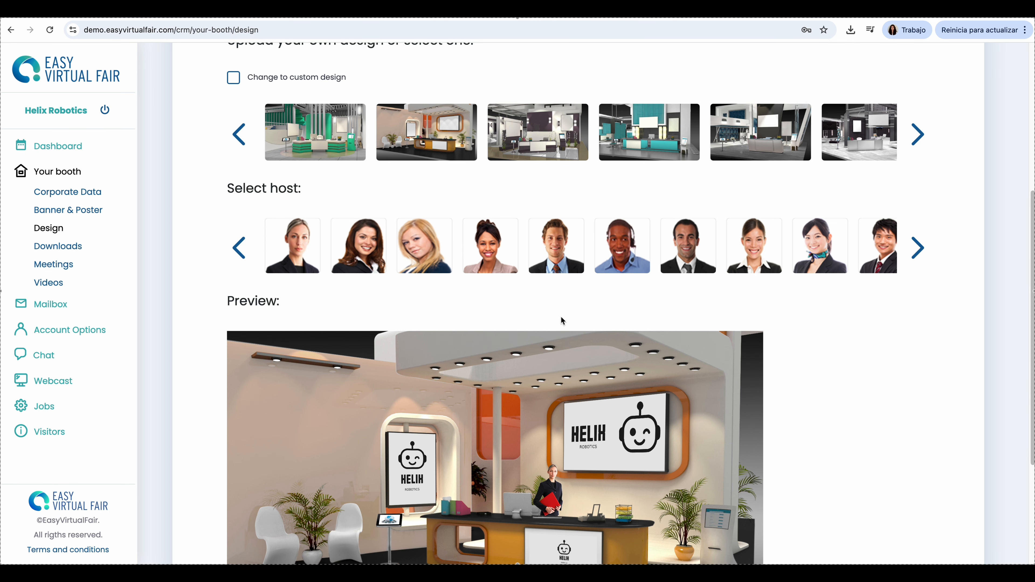
Choose the host in the beige jacket for the booth.
{"action": "left_click", "coordinate": [560, 257]}
{"action": "left_click", "coordinate": [497, 258]}
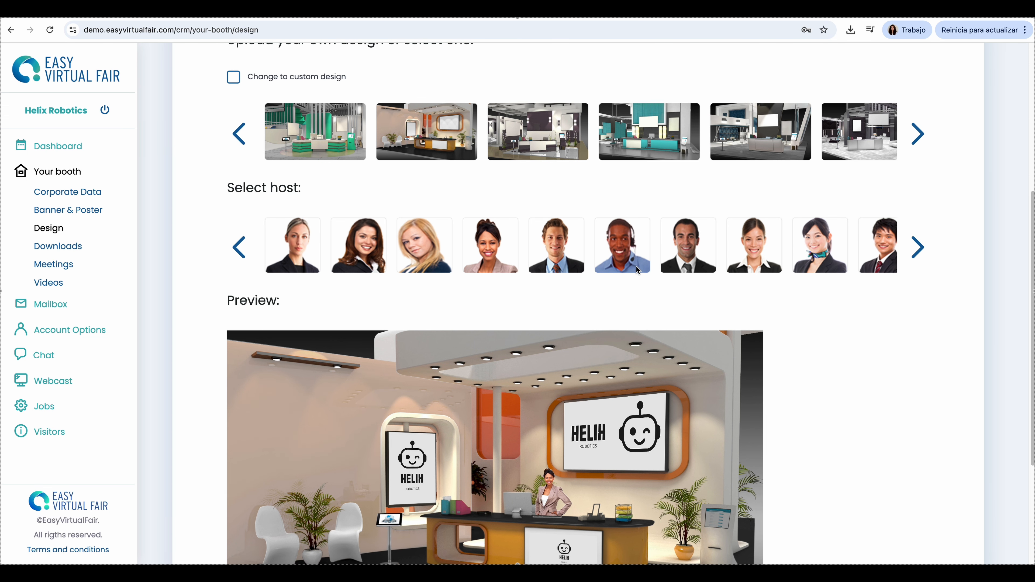
{"action": "scroll", "coordinate": [638, 269], "scroll_direction": "down", "scroll_amount": 5}
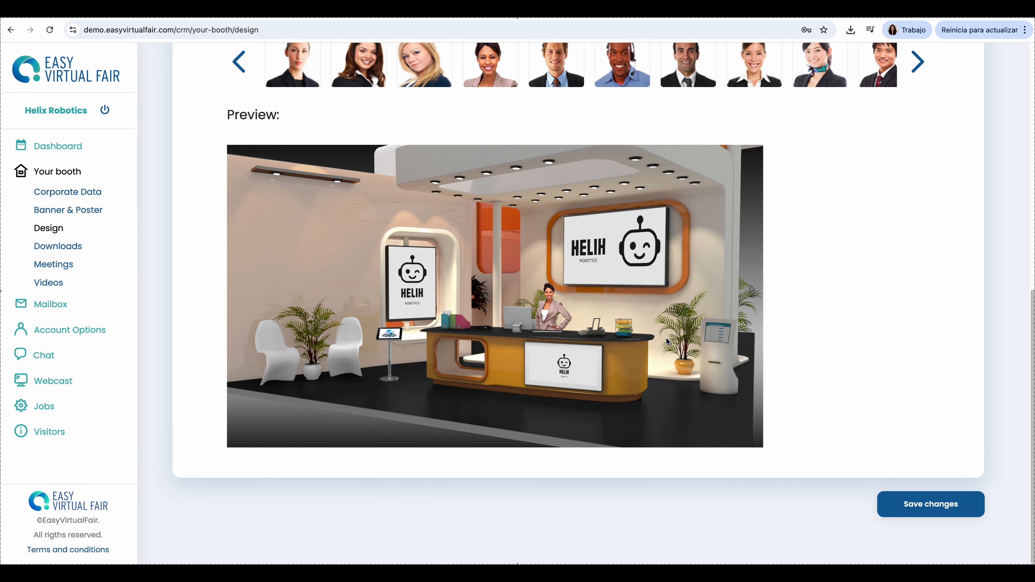
{"action": "scroll", "coordinate": [667, 340], "scroll_direction": "up", "scroll_amount": 5}
Compare the grey and purple booth, keep orange and white, save, then open Downloads.
{"action": "scroll", "coordinate": [666, 339], "scroll_direction": "up", "scroll_amount": 1}
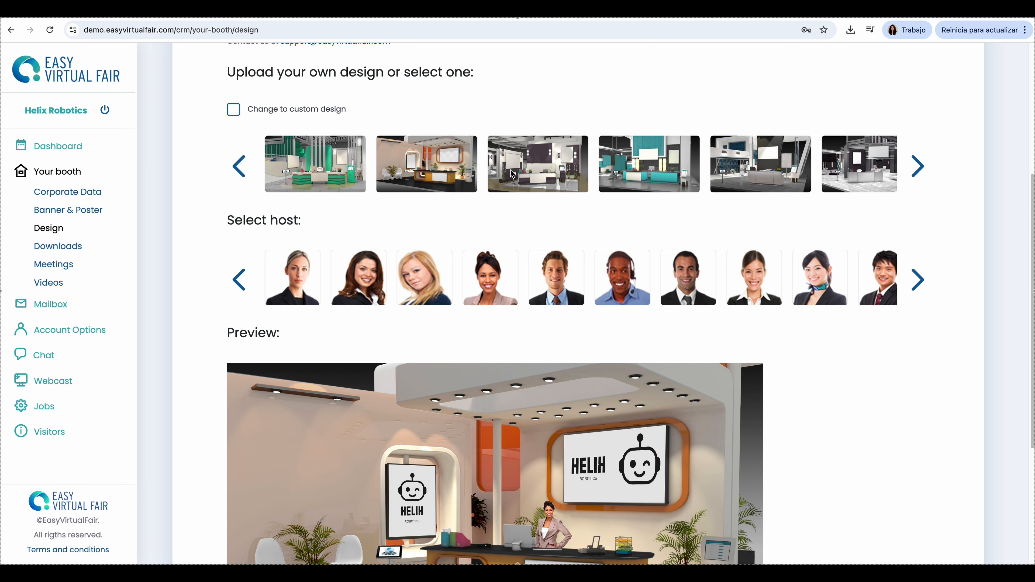
{"action": "left_click", "coordinate": [528, 172]}
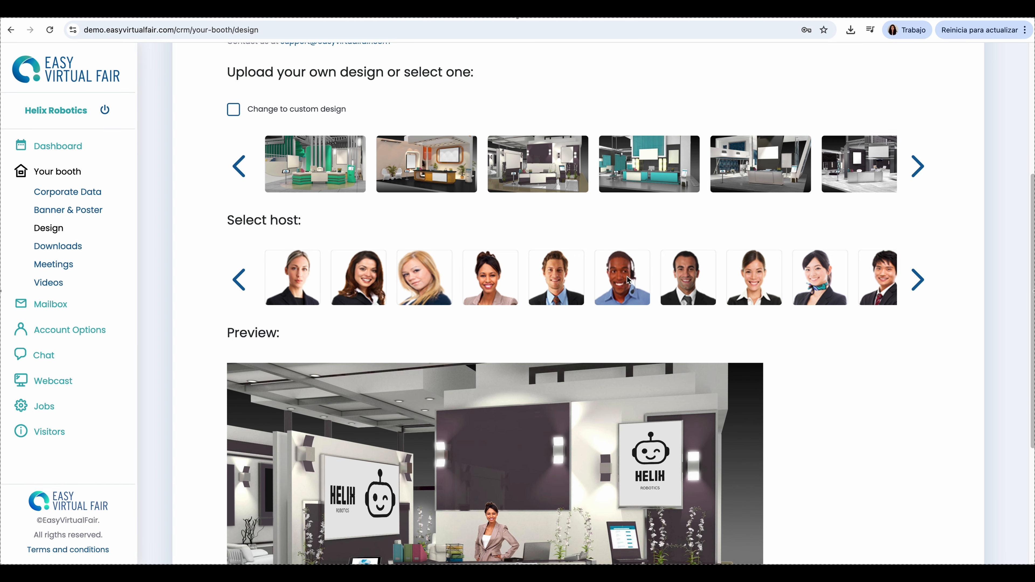
{"action": "scroll", "coordinate": [628, 282], "scroll_direction": "down", "scroll_amount": 5}
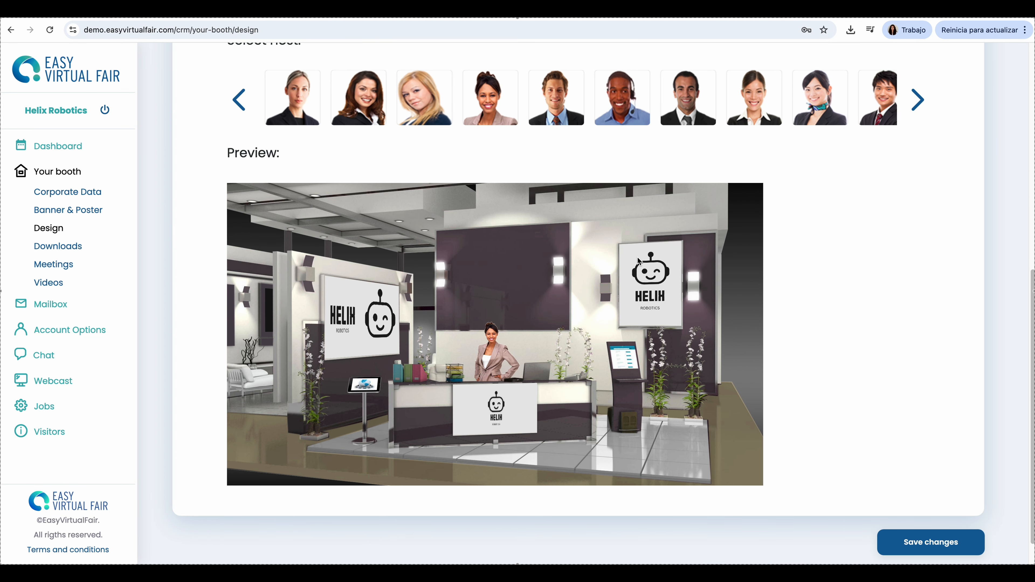
{"action": "scroll", "coordinate": [526, 285], "scroll_direction": "up", "scroll_amount": 3}
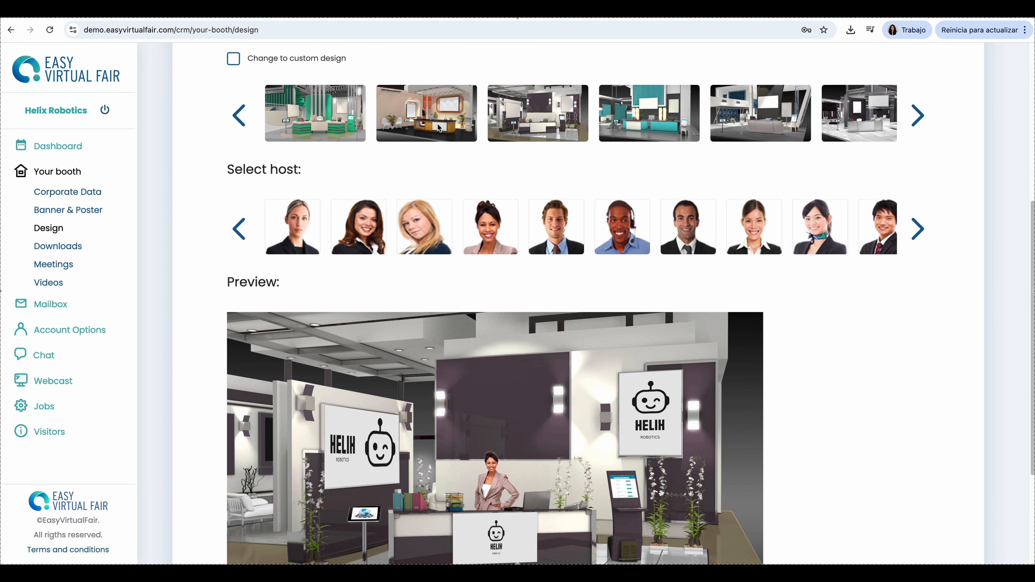
{"action": "left_click", "coordinate": [438, 128]}
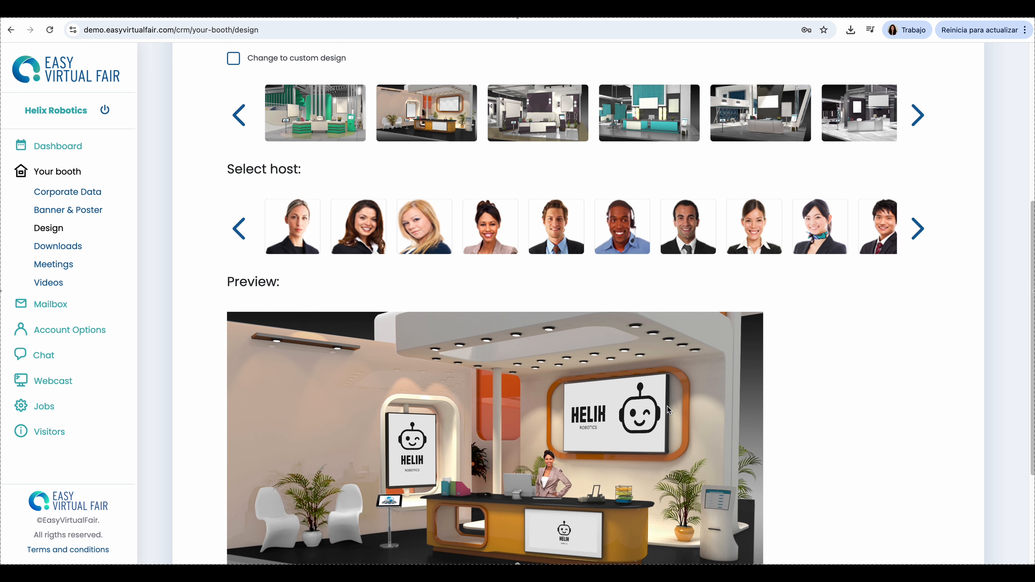
{"action": "scroll", "coordinate": [676, 403], "scroll_direction": "down", "scroll_amount": 3}
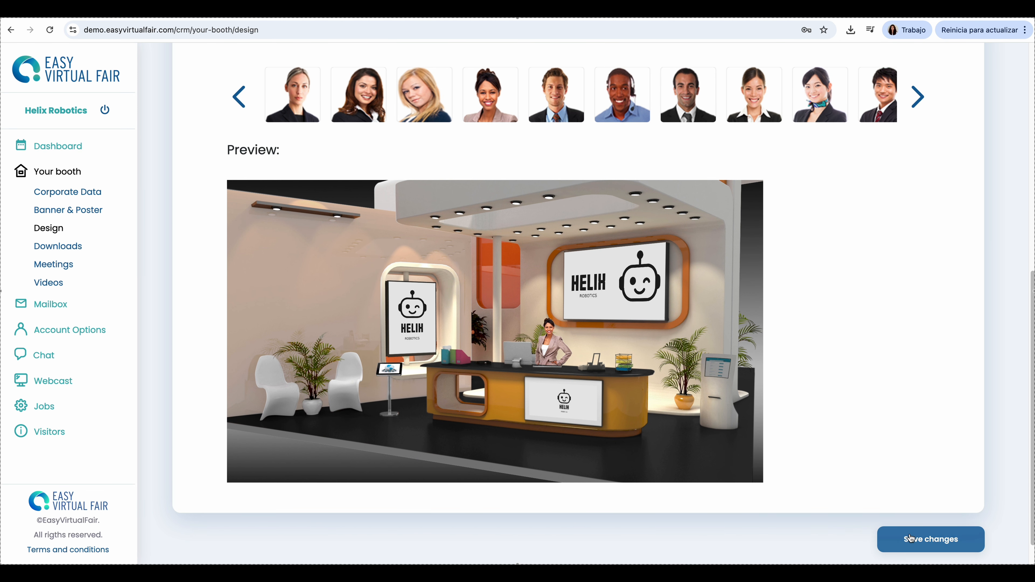
{"action": "left_click", "coordinate": [922, 543]}
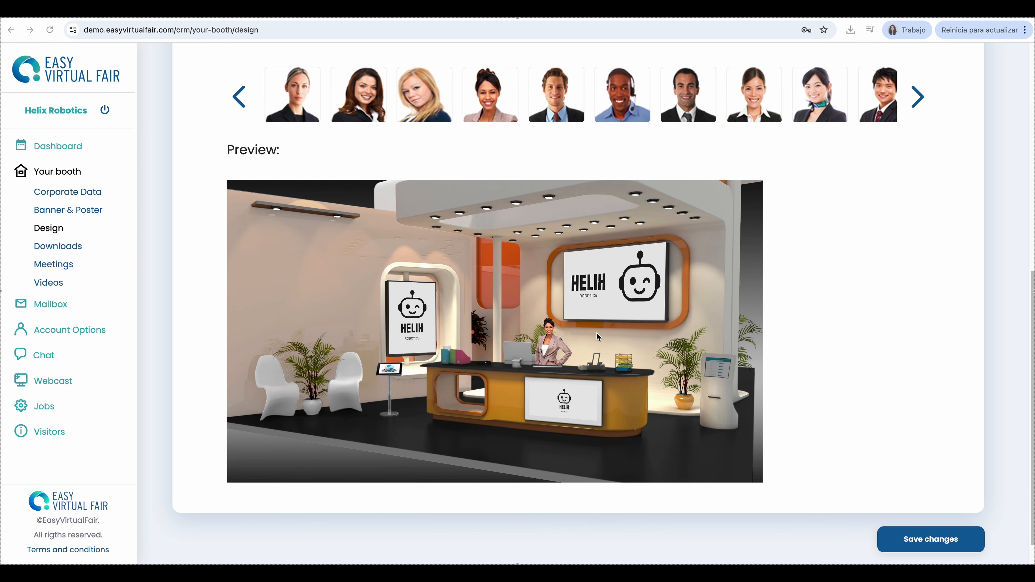
{"action": "left_click", "coordinate": [50, 249]}
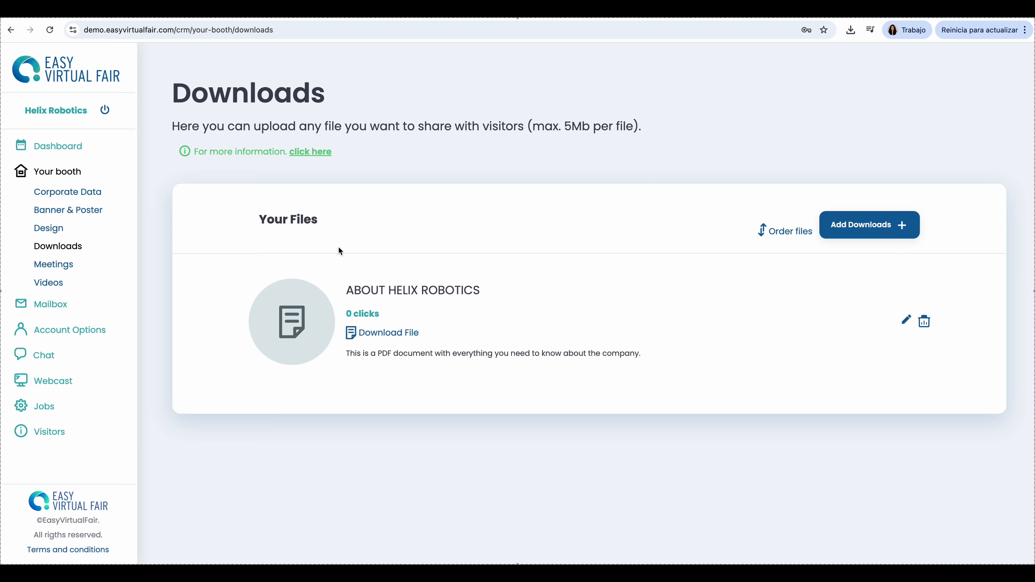
{"action": "left_click_drag", "start_coordinate": [188, 122], "coordinate": [633, 121]}
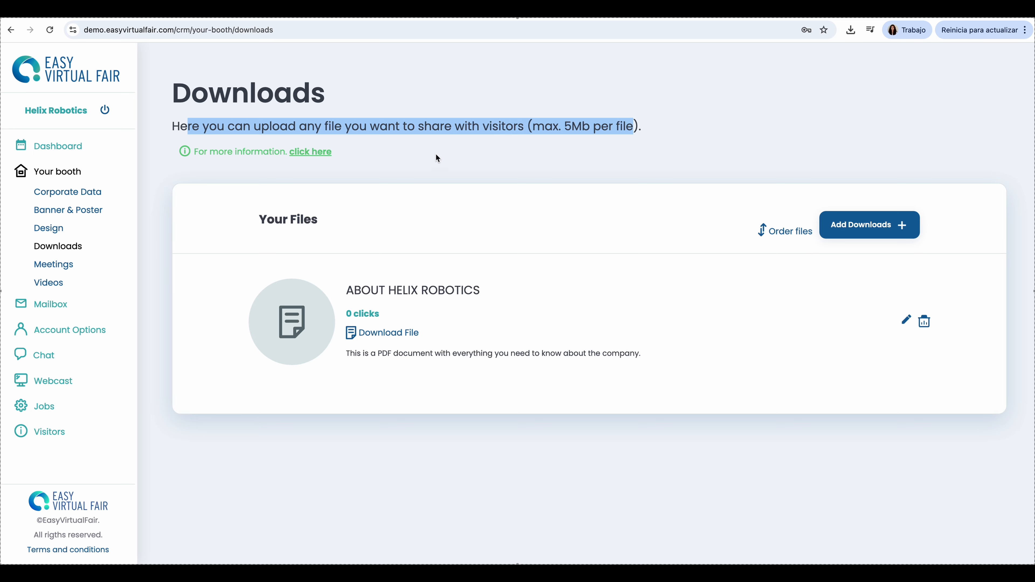
{"action": "left_click", "coordinate": [451, 200]}
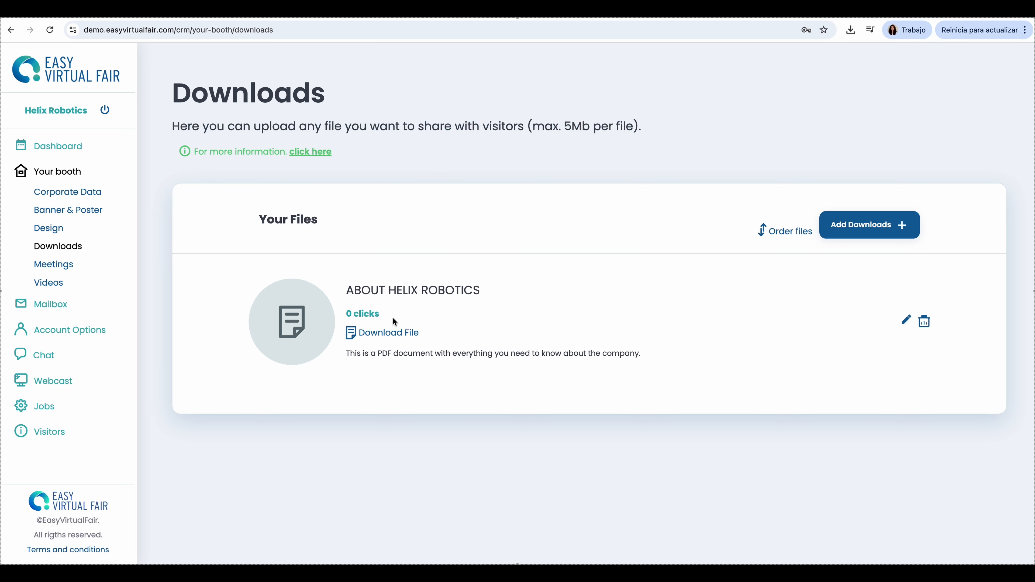
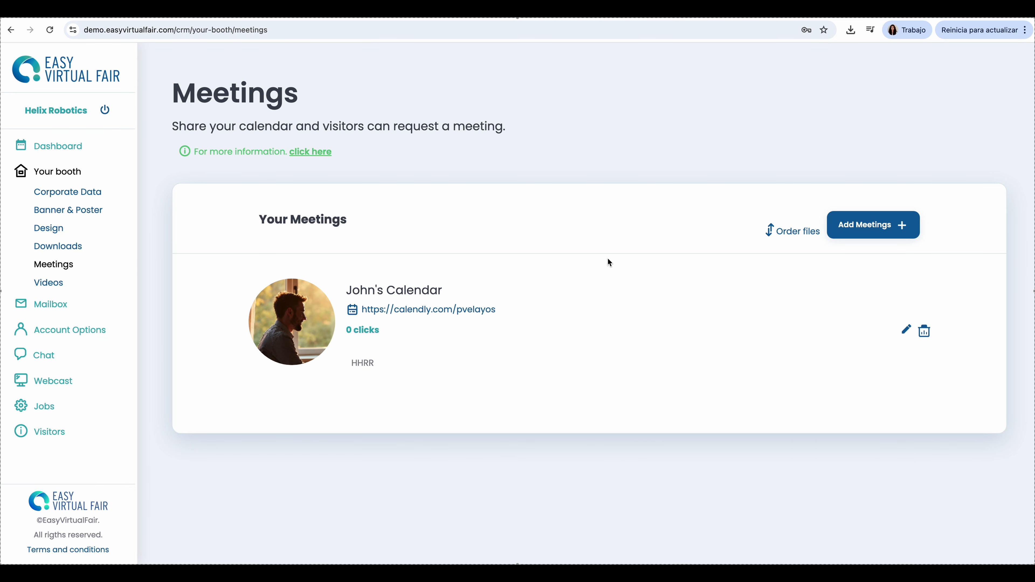
Go to the booth's Videos list, which shows 'How to navigate our website', and start adding a video.
{"action": "left_click", "coordinate": [50, 284]}
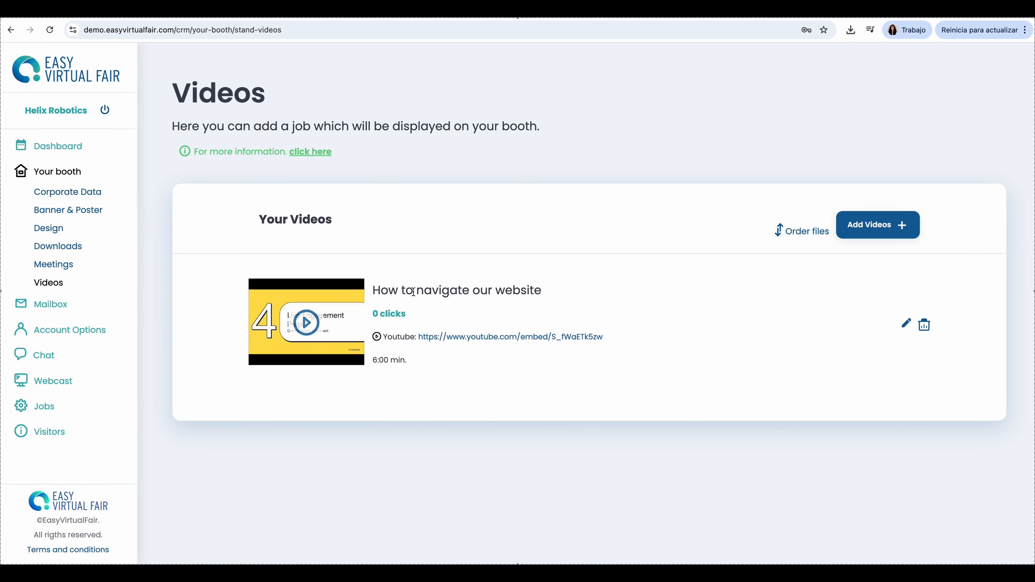
{"action": "left_click", "coordinate": [875, 233]}
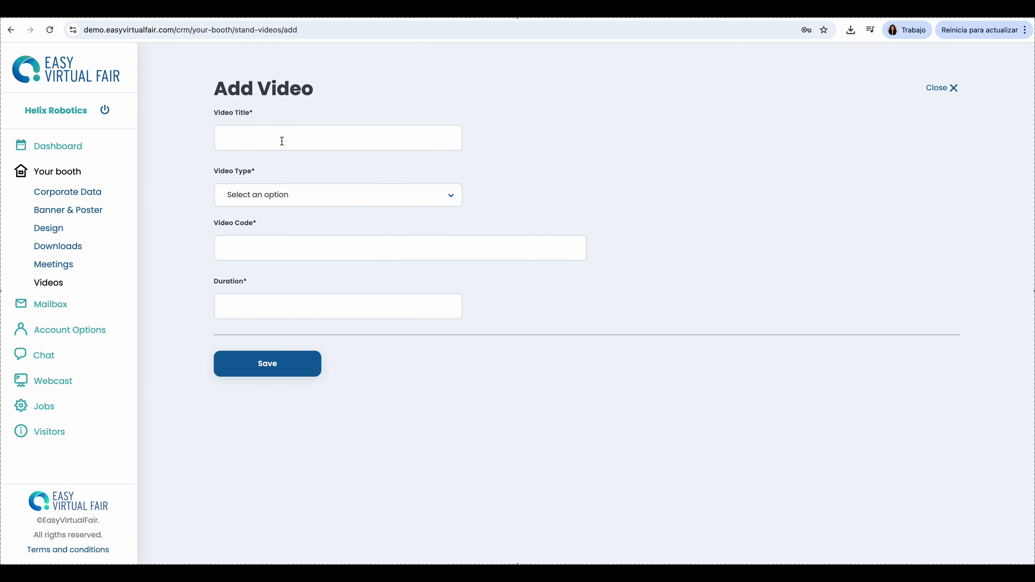
Look through the Video Type options on the new video form, then close it without adding.
{"action": "left_click", "coordinate": [281, 200]}
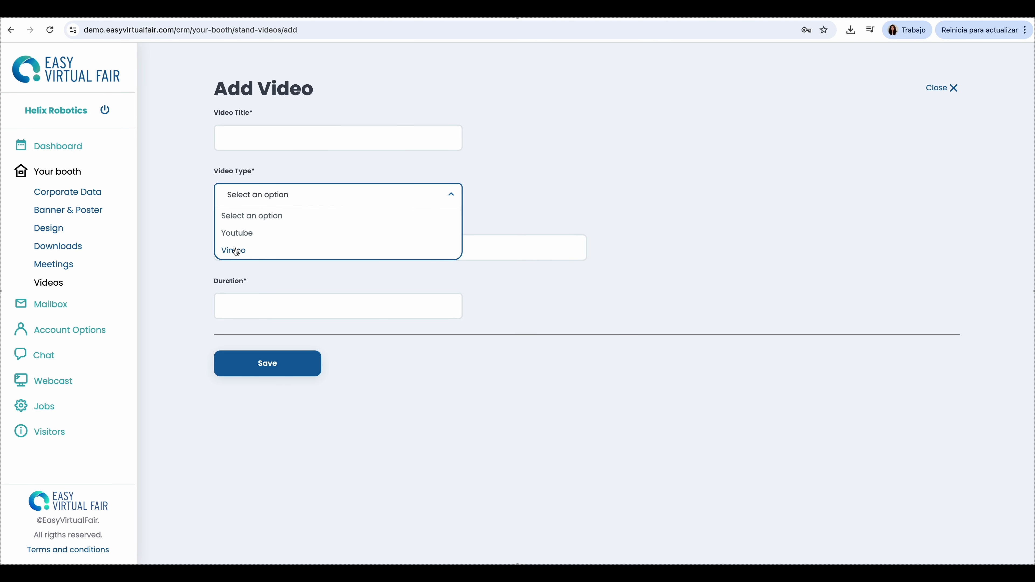
{"action": "left_click", "coordinate": [497, 176]}
{"action": "left_click", "coordinate": [954, 90]}
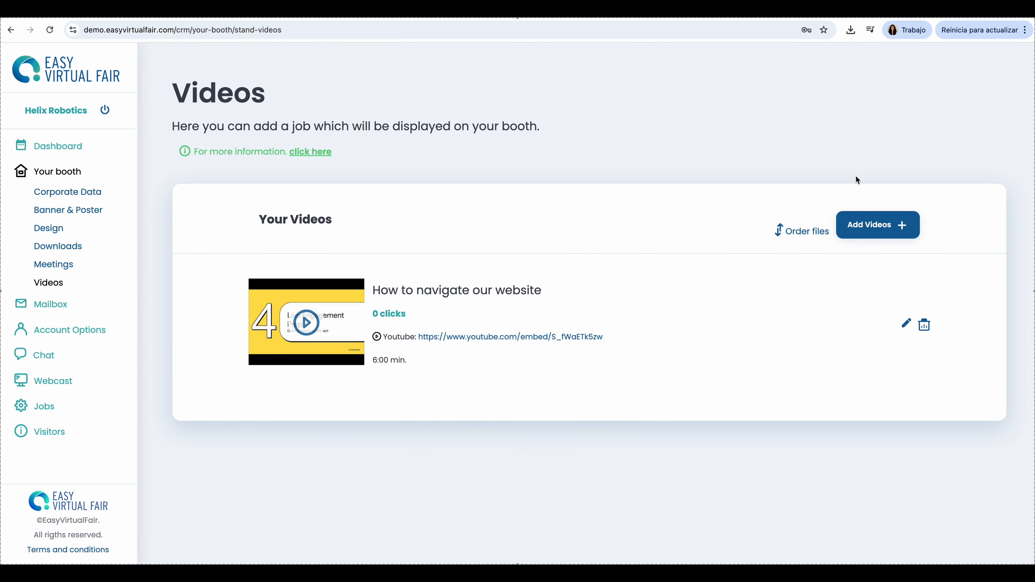
Review 'How to navigate our website': type Youtube, its video code, duration 6:00; save it.
{"action": "left_click", "coordinate": [907, 327]}
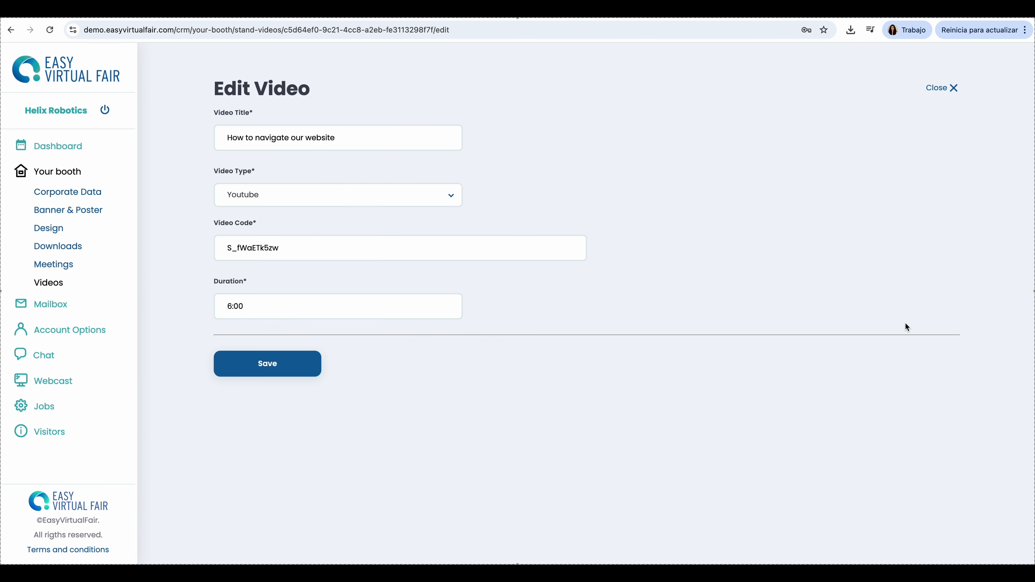
{"action": "left_click", "coordinate": [280, 247]}
{"action": "left_click", "coordinate": [295, 196]}
{"action": "left_click", "coordinate": [295, 196]}
{"action": "left_click_drag", "start_coordinate": [306, 141], "coordinate": [225, 141]}
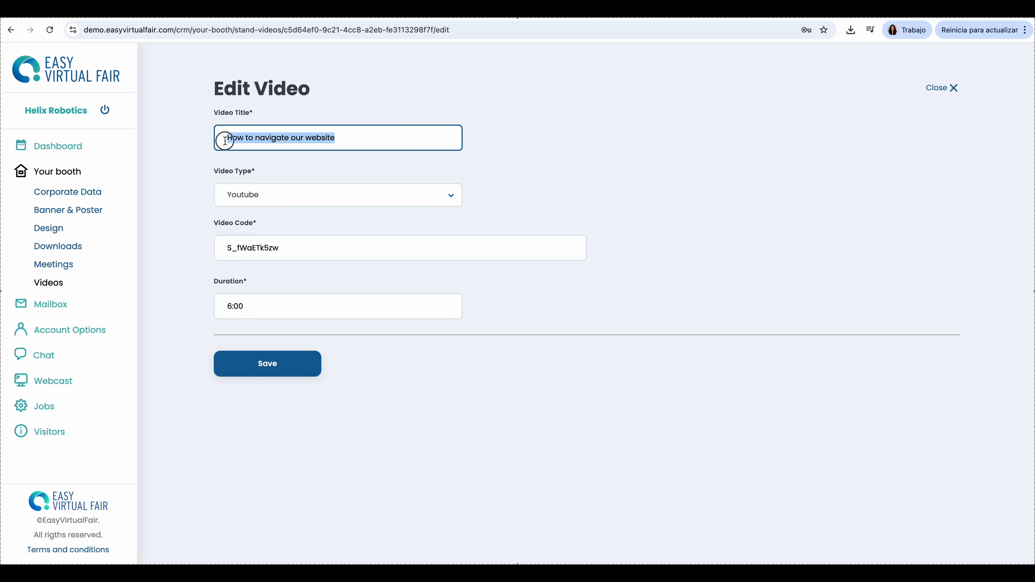
{"action": "left_click", "coordinate": [281, 199]}
{"action": "left_click", "coordinate": [255, 235]}
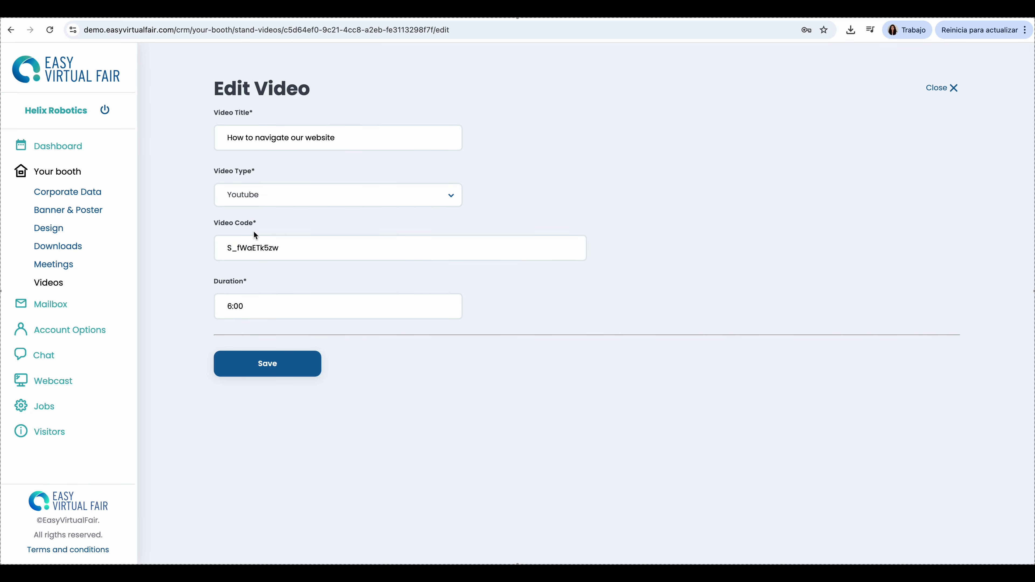
{"action": "left_click", "coordinate": [348, 248]}
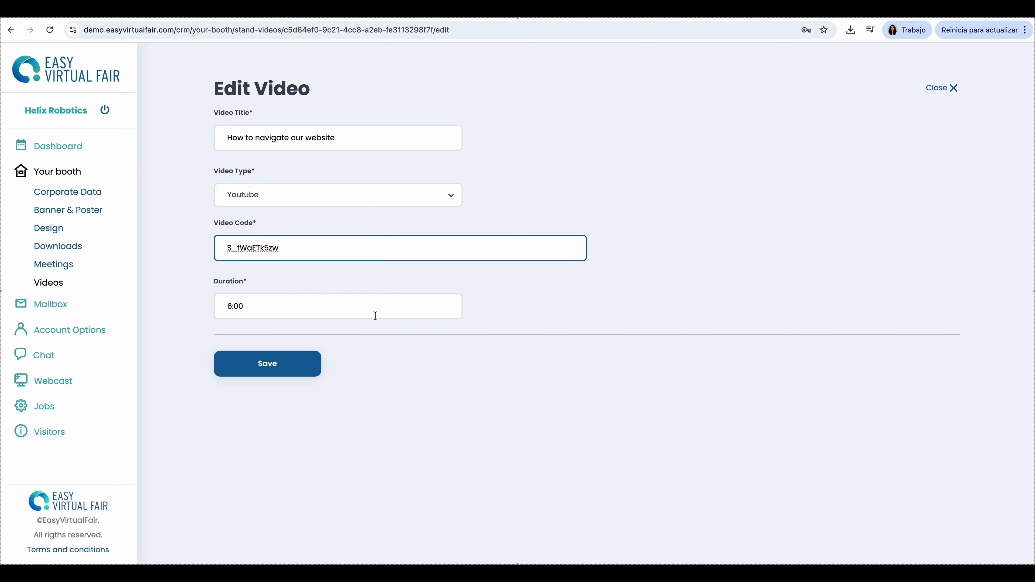
{"action": "left_click_drag", "start_coordinate": [321, 307], "coordinate": [199, 308]}
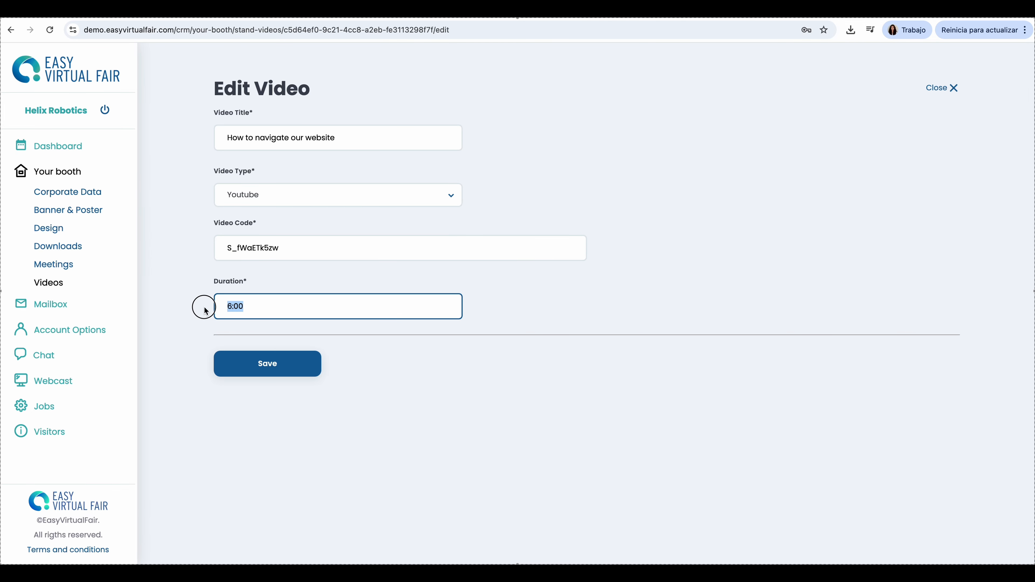
{"action": "left_click", "coordinate": [265, 306]}
{"action": "left_click", "coordinate": [274, 368]}
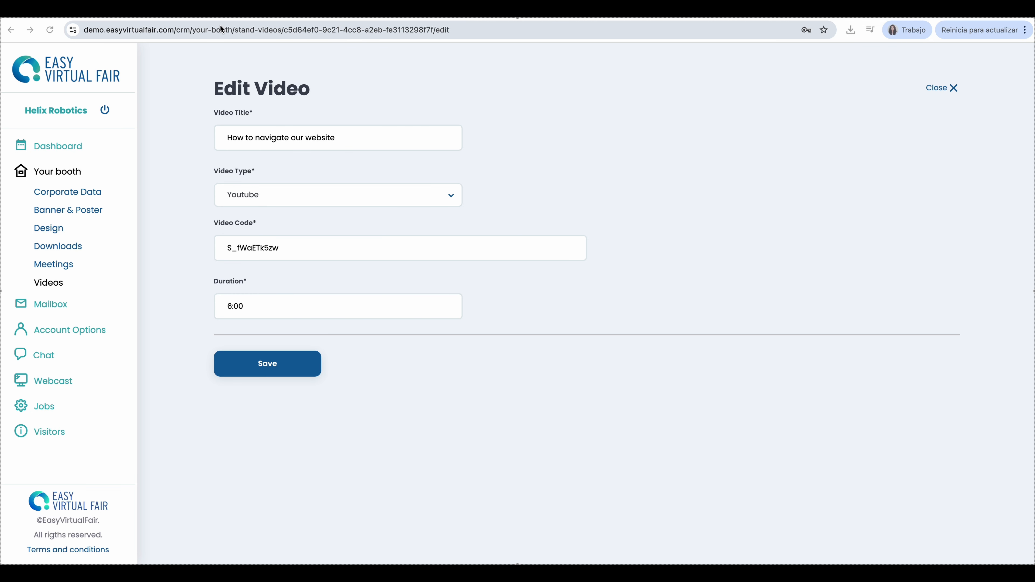
{"action": "left_click", "coordinate": [209, 32]}
Paste a YouTube link over the video code, then exit the edit without saving.
{"action": "left_click", "coordinate": [296, 252]}
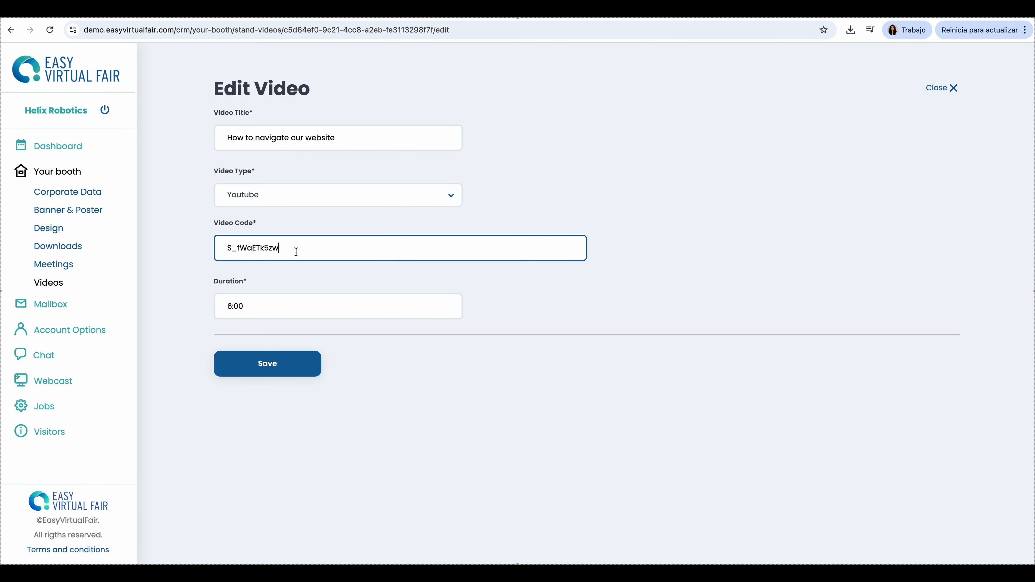
{"action": "double_click", "coordinate": [297, 251]}
{"action": "type", "text": "https://www.youtube.com/watch?v=vOFg3Q7mc_o"}
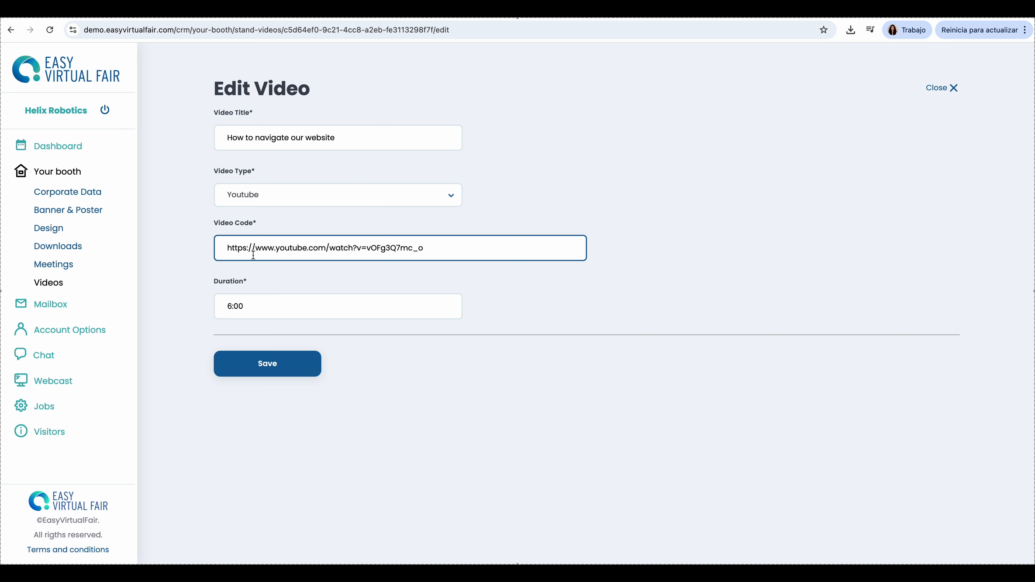
{"action": "left_click_drag", "start_coordinate": [221, 247], "coordinate": [422, 248]}
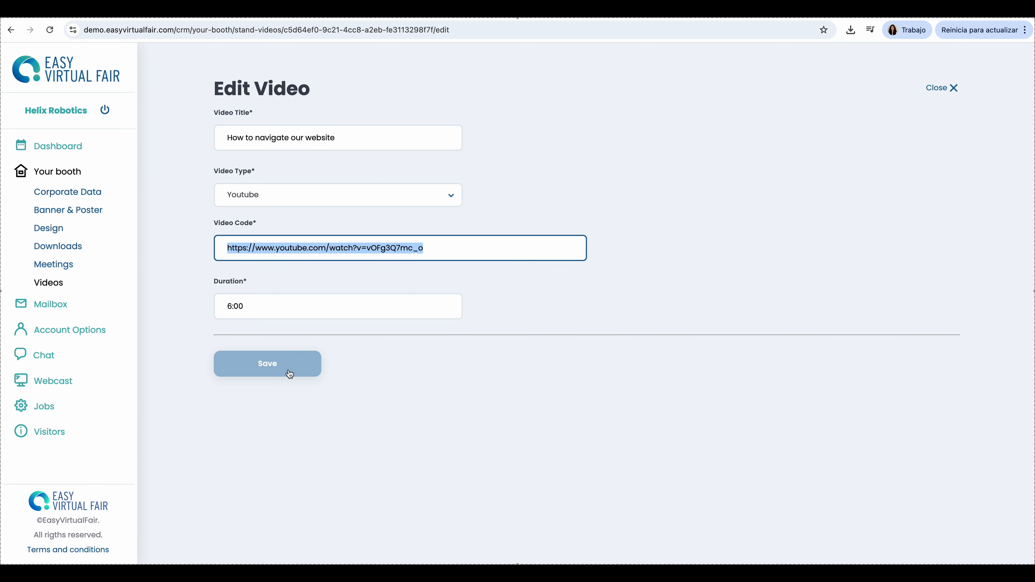
{"action": "left_click", "coordinate": [934, 97]}
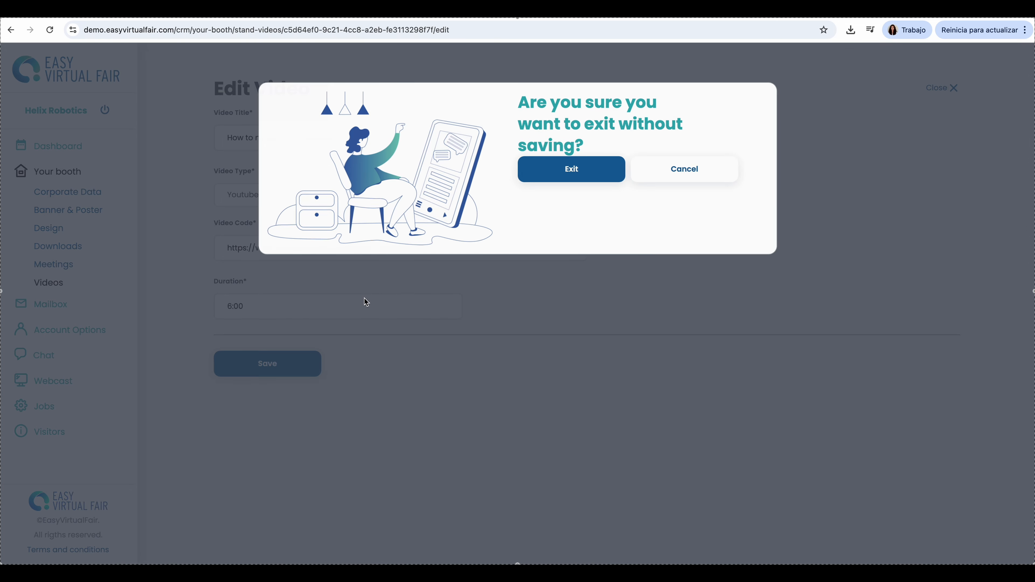
{"action": "left_click", "coordinate": [602, 174]}
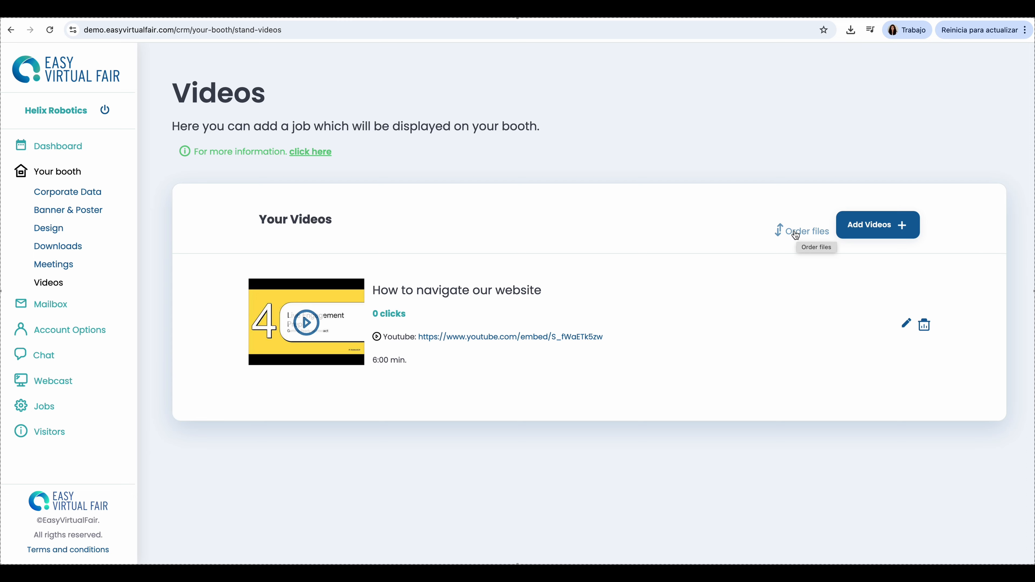
{"action": "left_click", "coordinate": [41, 308]}
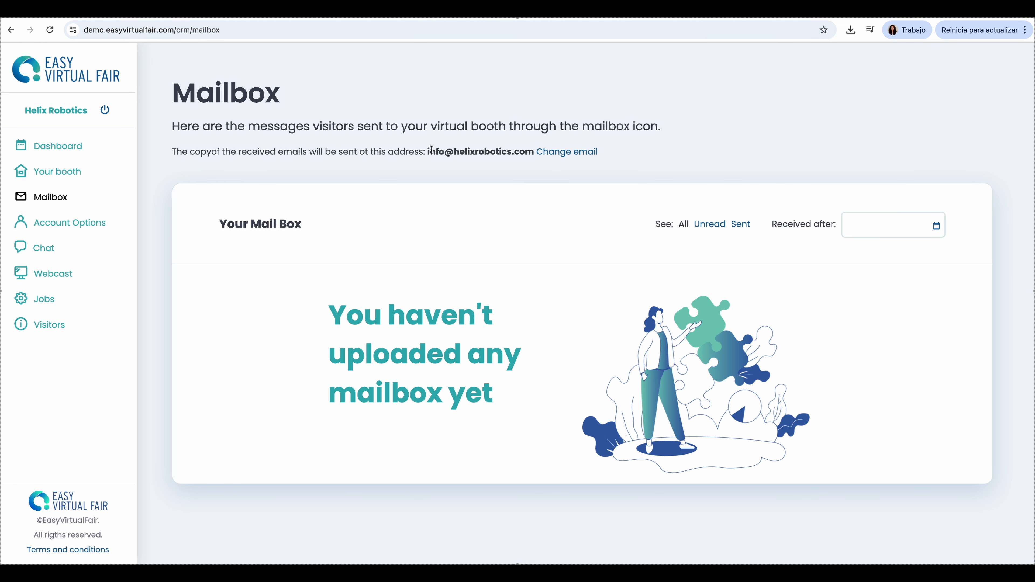
Highlight the copy e-mail address on the empty Mailbox page.
{"action": "left_click_drag", "start_coordinate": [427, 152], "coordinate": [531, 151]}
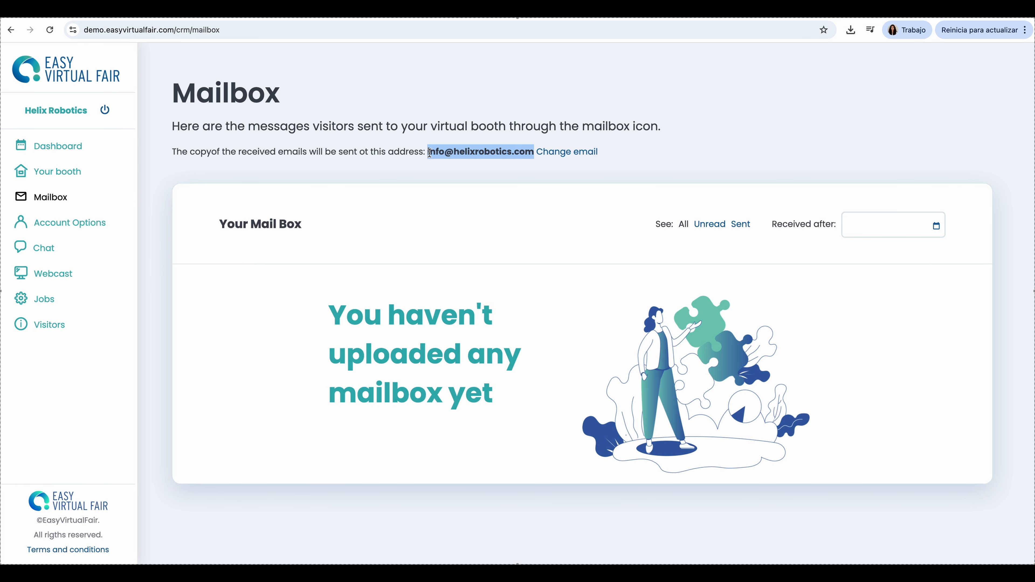
{"action": "left_click_drag", "start_coordinate": [428, 152], "coordinate": [532, 153]}
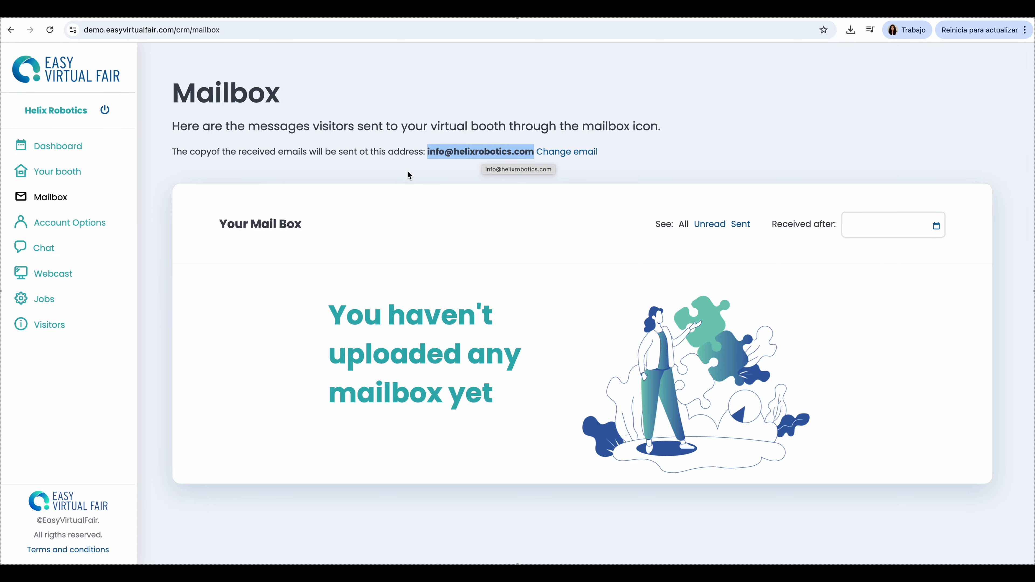
{"action": "left_click", "coordinate": [48, 251]}
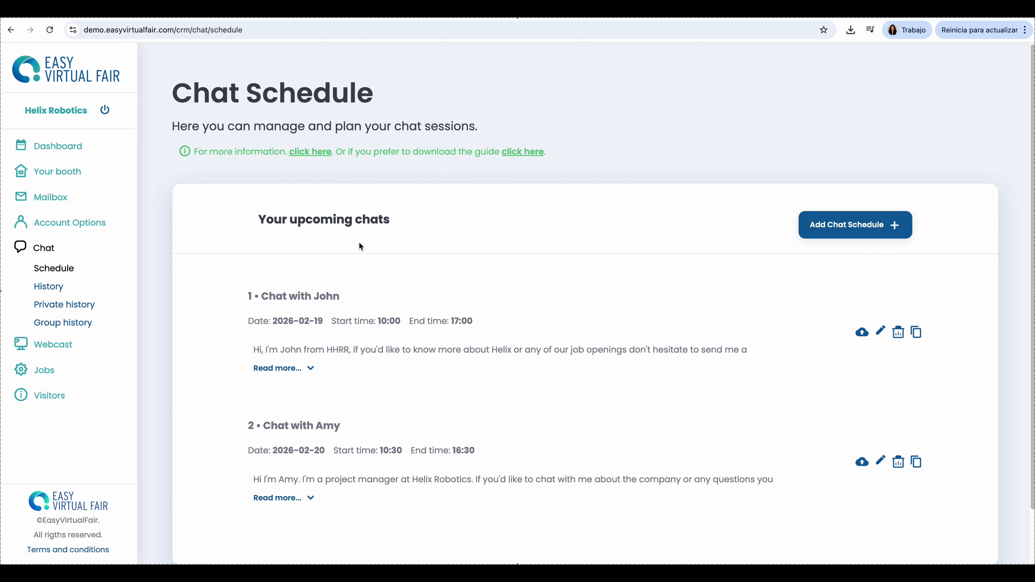
Highlight the chat schedule description and the first chat's title and 2026-02-19 date.
{"action": "left_click_drag", "start_coordinate": [254, 126], "coordinate": [482, 136]}
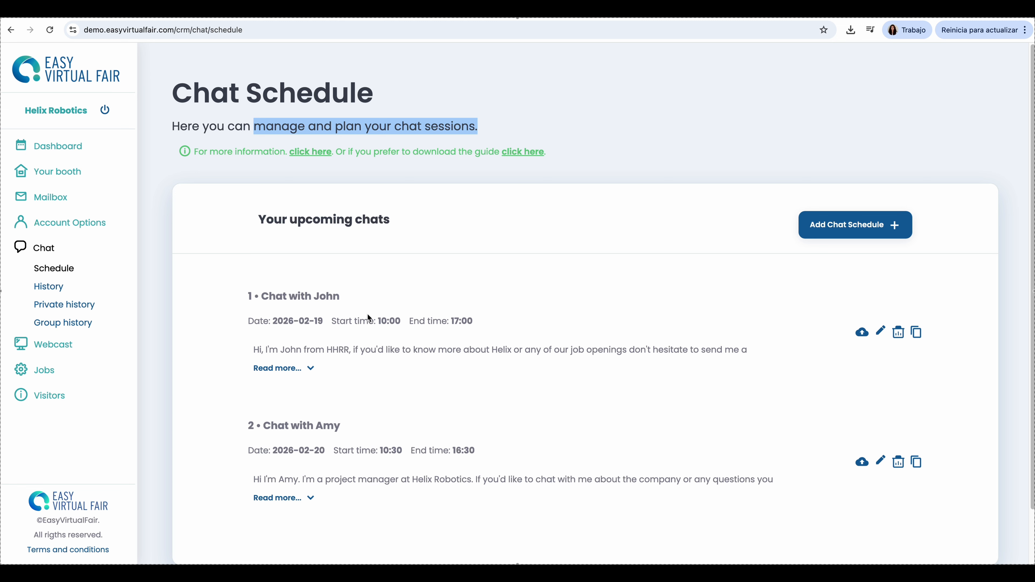
{"action": "left_click", "coordinate": [324, 291]}
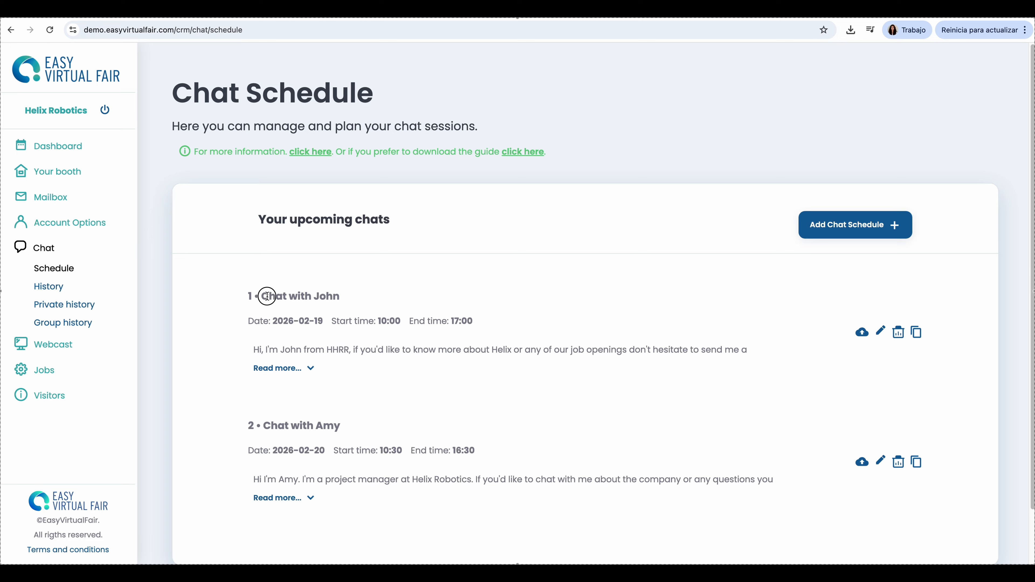
{"action": "left_click_drag", "start_coordinate": [263, 296], "coordinate": [335, 296]}
{"action": "left_click_drag", "start_coordinate": [277, 322], "coordinate": [478, 325]}
{"action": "left_click", "coordinate": [416, 335]}
Expand John's chat message to check its 10:00–17:00 times, collapse it, and highlight Amy's chat title.
{"action": "left_click", "coordinate": [308, 368]}
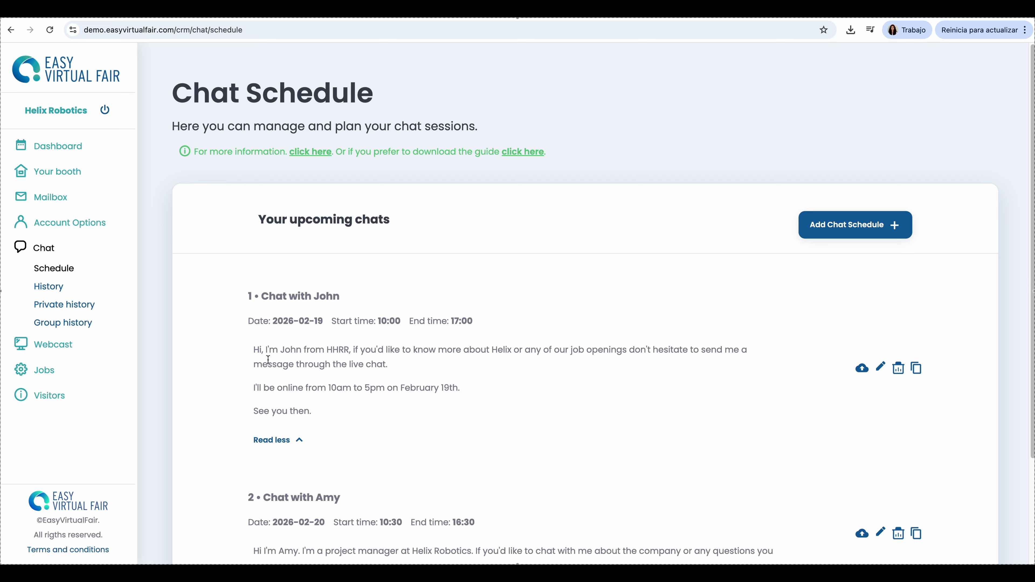
{"action": "left_click_drag", "start_coordinate": [331, 321], "coordinate": [488, 319]}
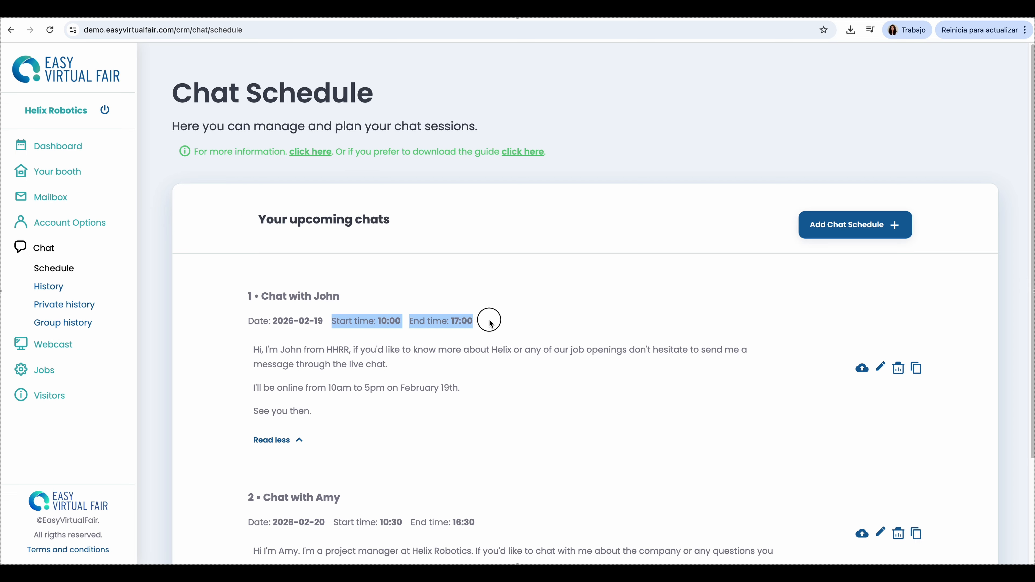
{"action": "left_click", "coordinate": [490, 322]}
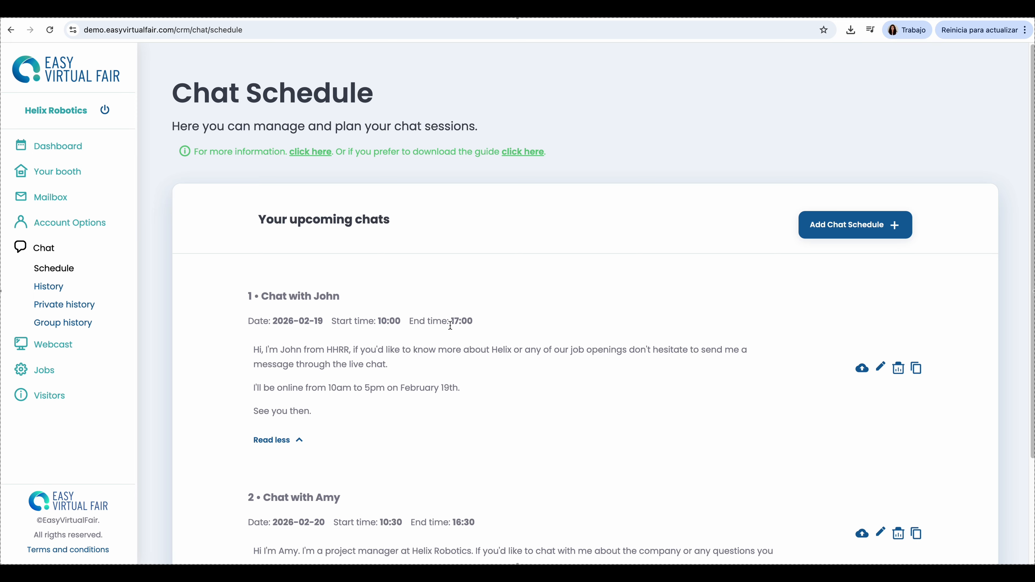
{"action": "left_click", "coordinate": [299, 438]}
{"action": "scroll", "coordinate": [329, 391], "scroll_direction": "down", "scroll_amount": 1}
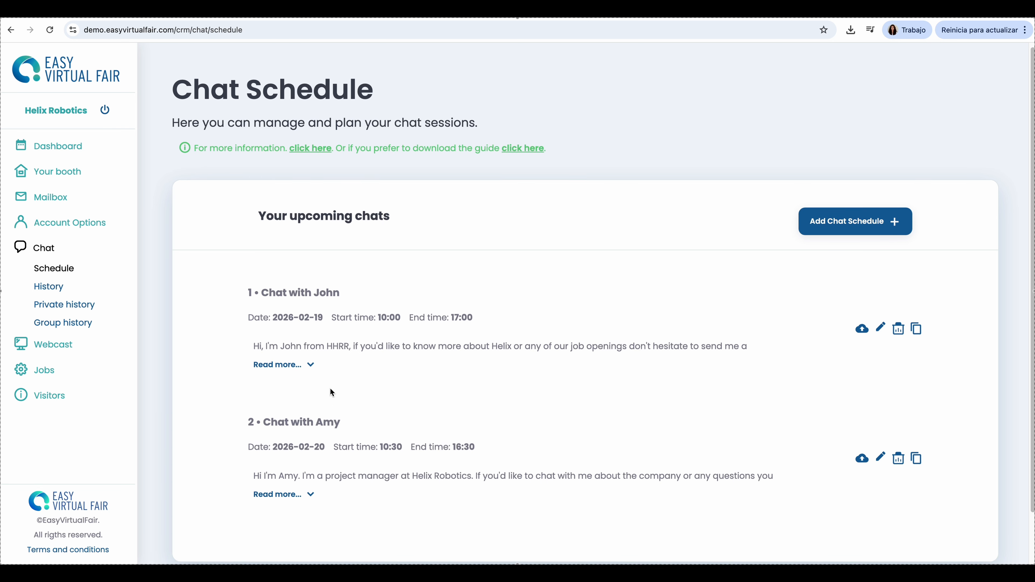
{"action": "scroll", "coordinate": [334, 447], "scroll_direction": "down", "scroll_amount": 1}
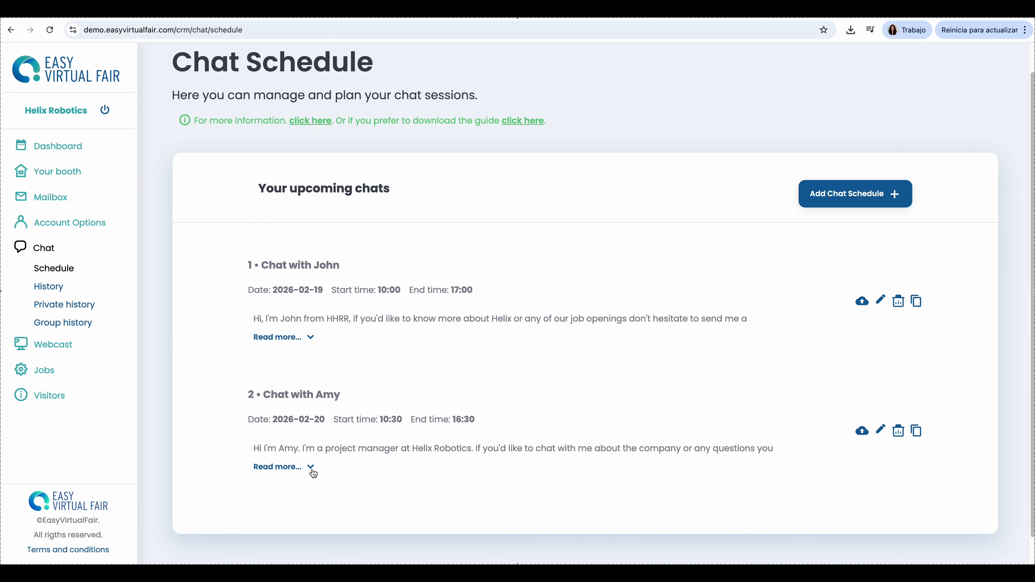
{"action": "mouse_move", "coordinate": [313, 474]}
{"action": "mouse_move", "coordinate": [313, 265]}
{"action": "left_mouse_down"}
{"action": "mouse_move", "coordinate": [343, 266]}
{"action": "mouse_move", "coordinate": [334, 266]}
{"action": "left_mouse_up"}
{"action": "left_click_drag", "start_coordinate": [316, 393], "coordinate": [346, 393]}
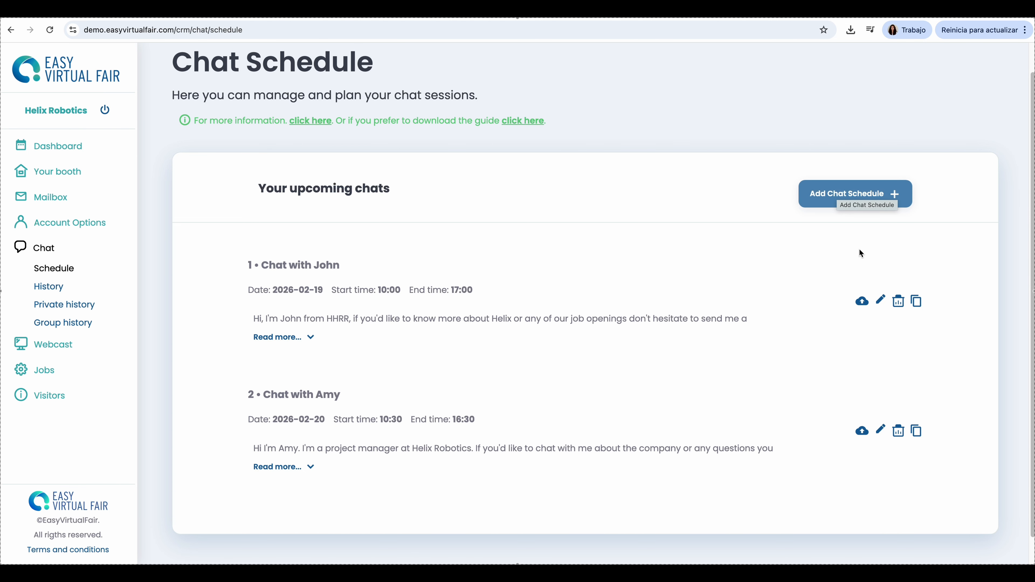
Open John's chat and close it unchanged, then expand Amy's and John's full messages.
{"action": "left_click", "coordinate": [881, 301]}
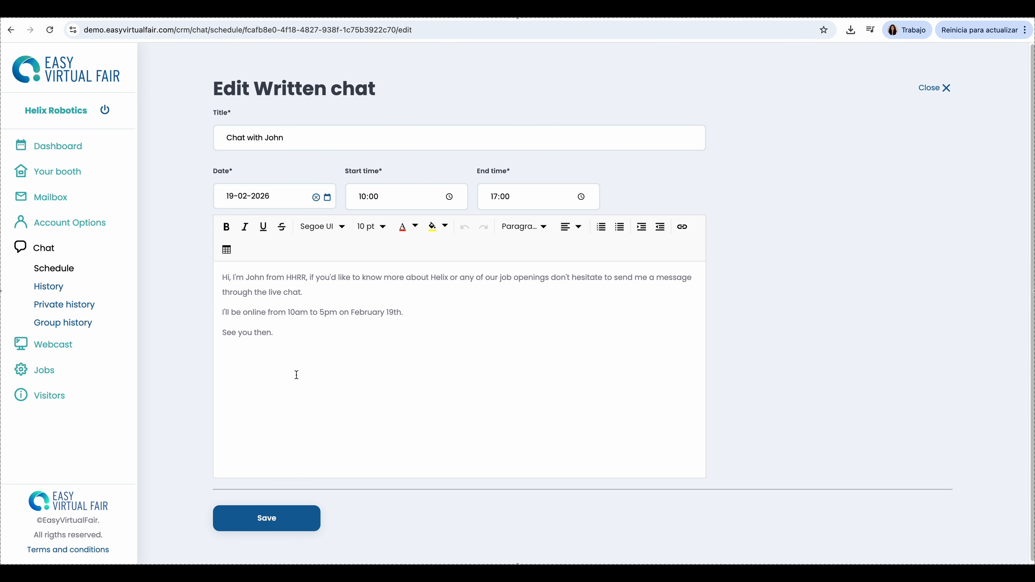
{"action": "left_click", "coordinate": [935, 90]}
{"action": "scroll", "coordinate": [374, 317], "scroll_direction": "down", "scroll_amount": 1}
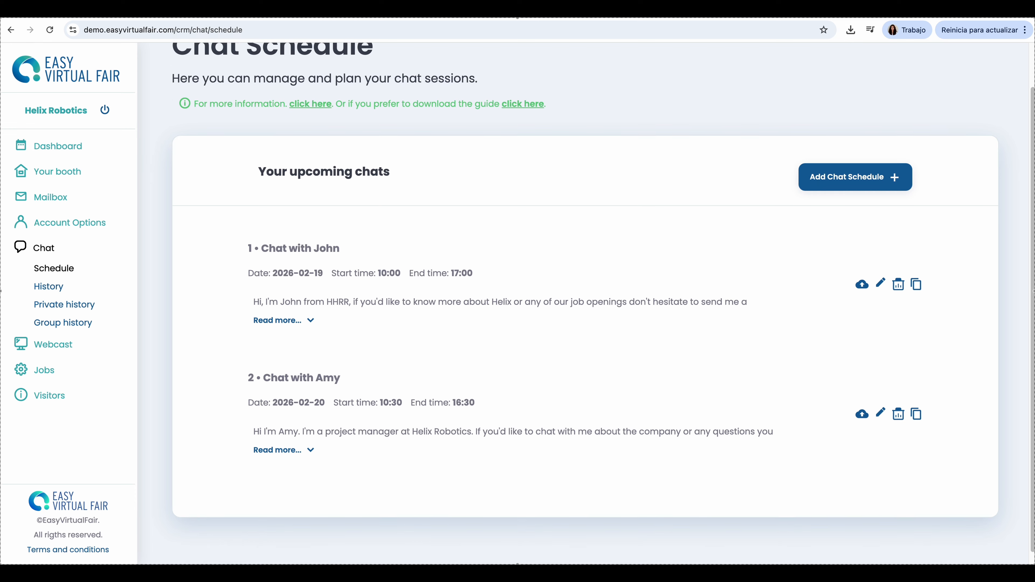
{"action": "left_click", "coordinate": [311, 451]}
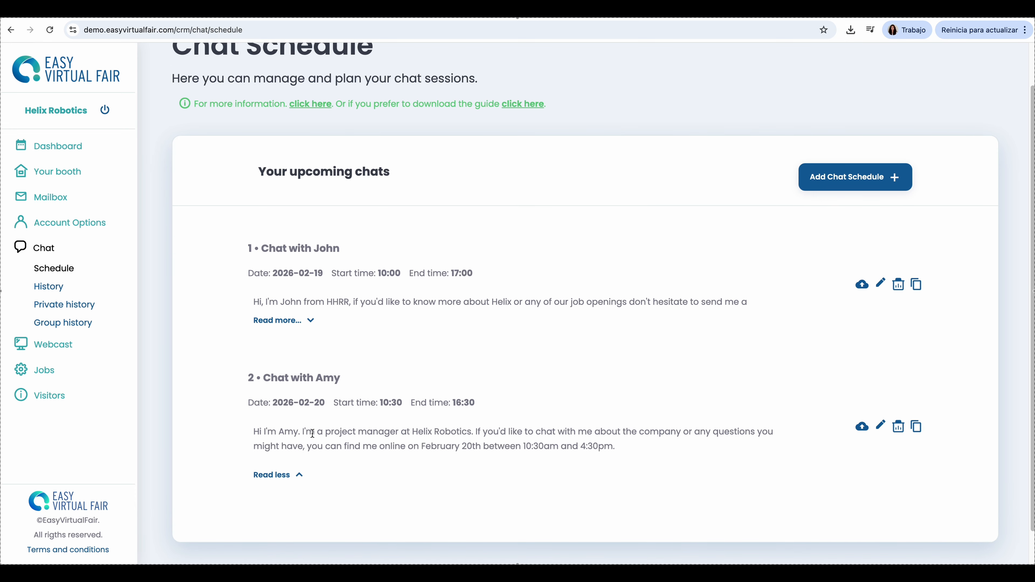
{"action": "left_click", "coordinate": [308, 321]}
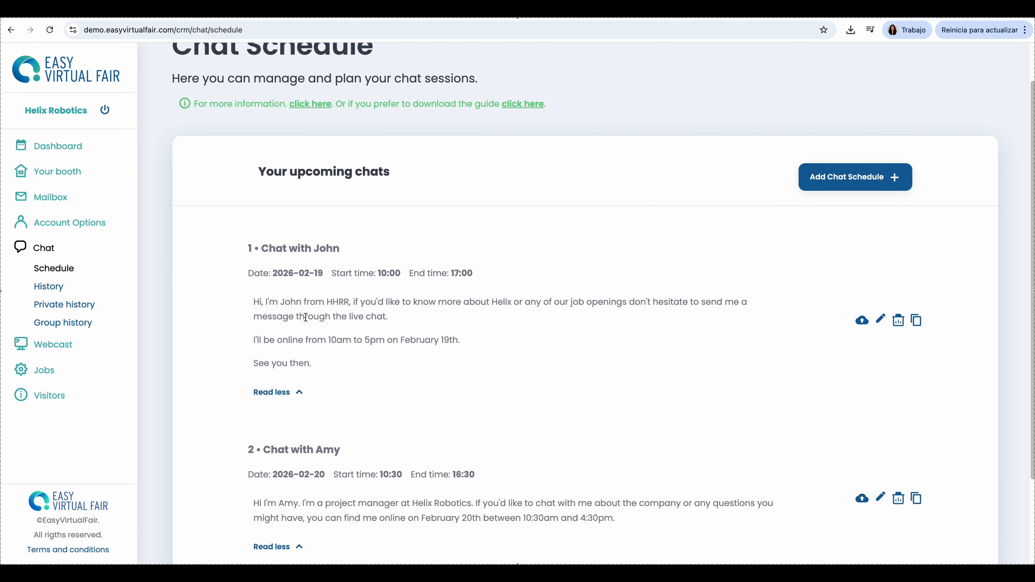
{"action": "left_click", "coordinate": [54, 289]}
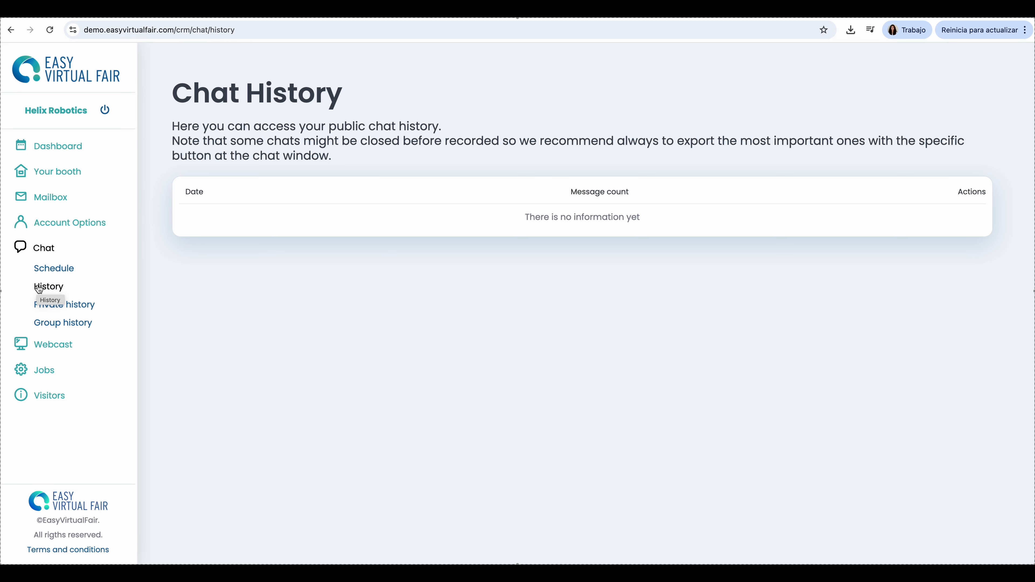
Check the Private and Group chat history pages, both still empty.
{"action": "left_click", "coordinate": [64, 307]}
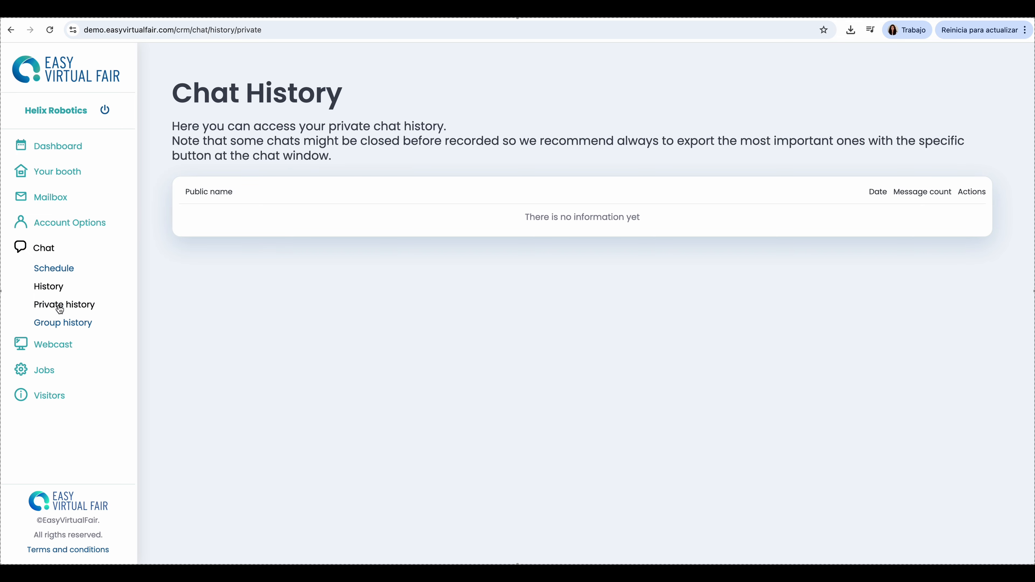
{"action": "left_click", "coordinate": [47, 325]}
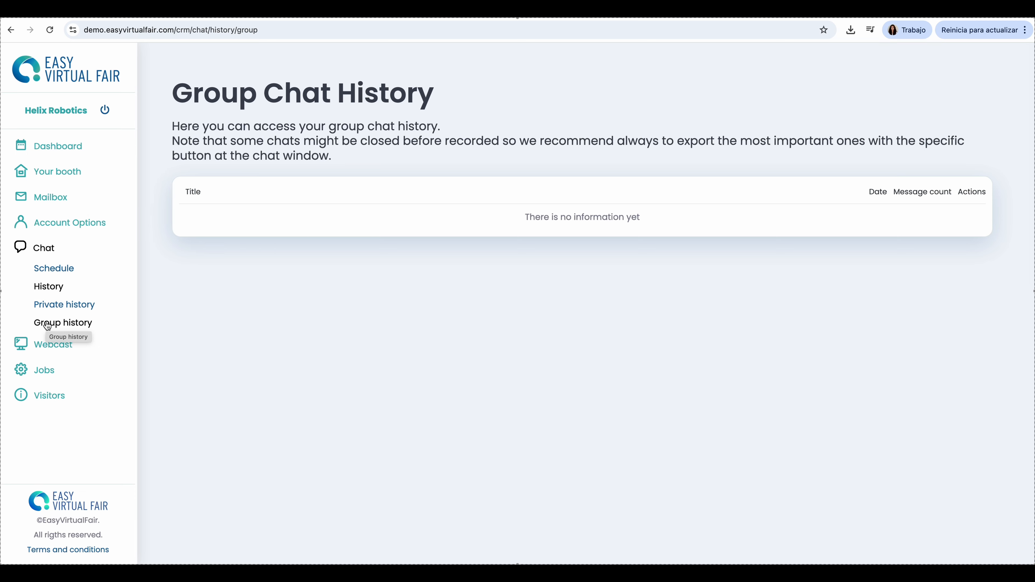
{"action": "left_click", "coordinate": [56, 346]}
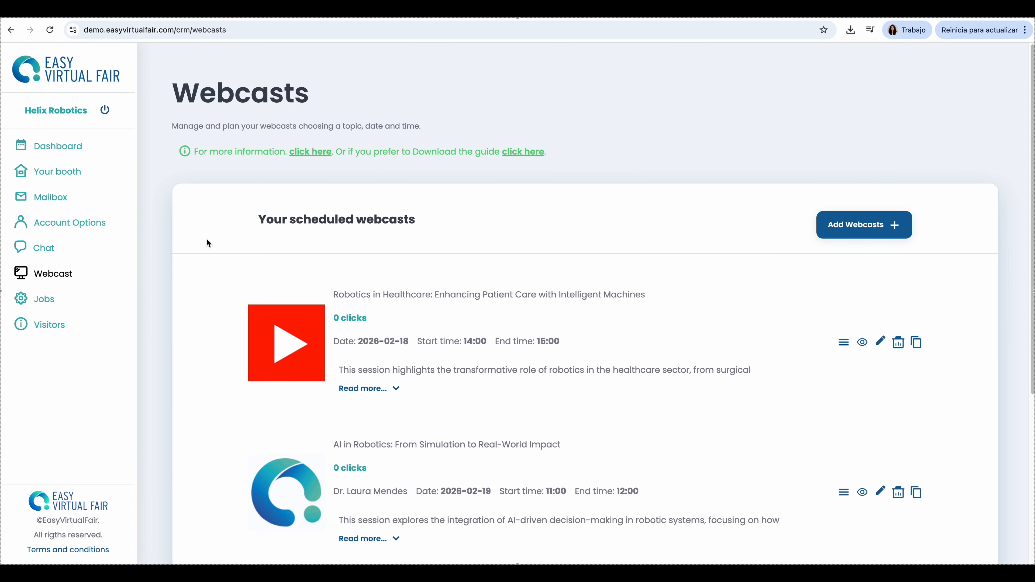
Scroll through the webcasts and expand the AI in Robotics description.
{"action": "scroll", "coordinate": [285, 232], "scroll_direction": "down", "scroll_amount": 1}
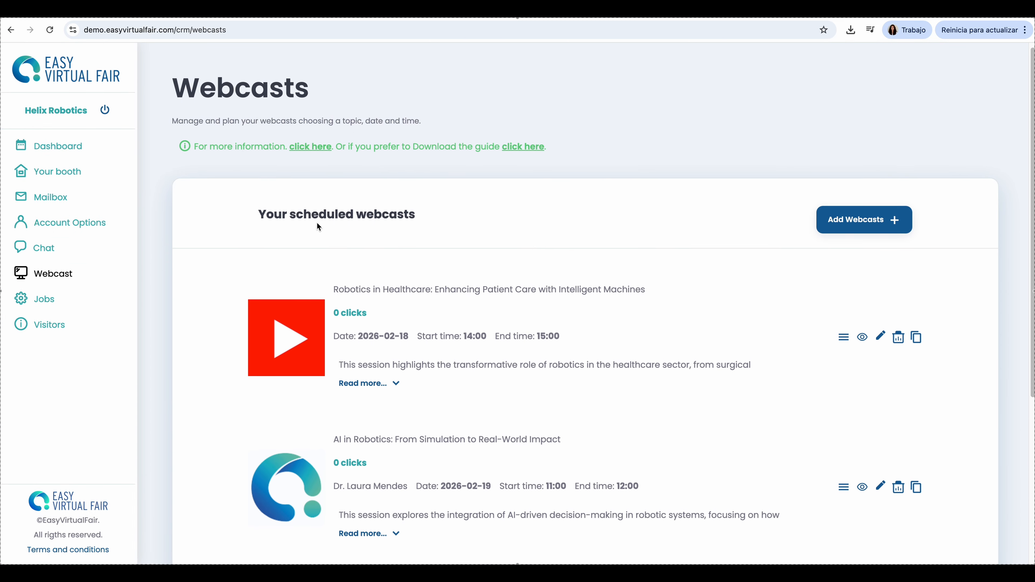
{"action": "scroll", "coordinate": [320, 227], "scroll_direction": "down", "scroll_amount": 1}
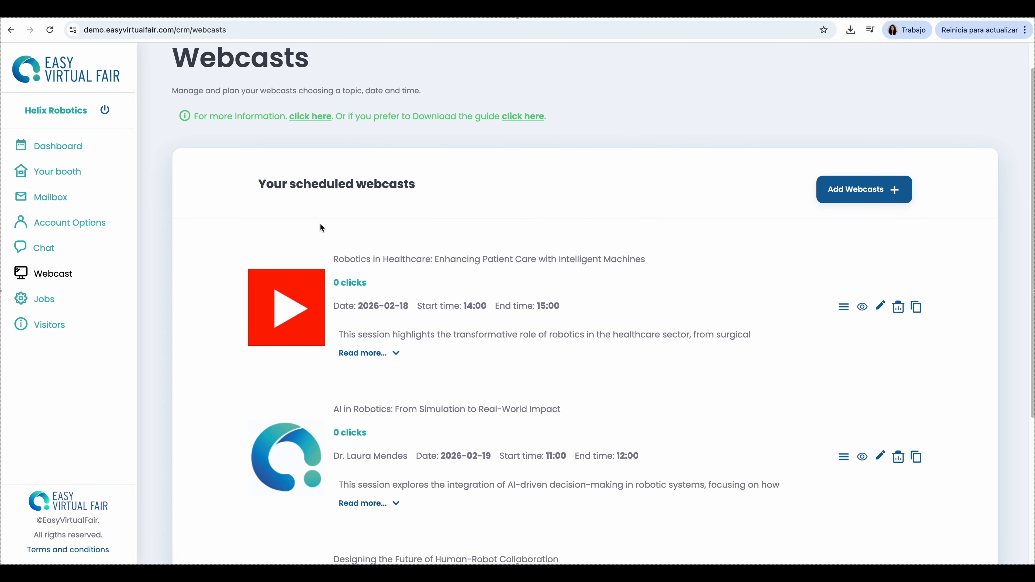
{"action": "scroll", "coordinate": [321, 227], "scroll_direction": "down", "scroll_amount": 3}
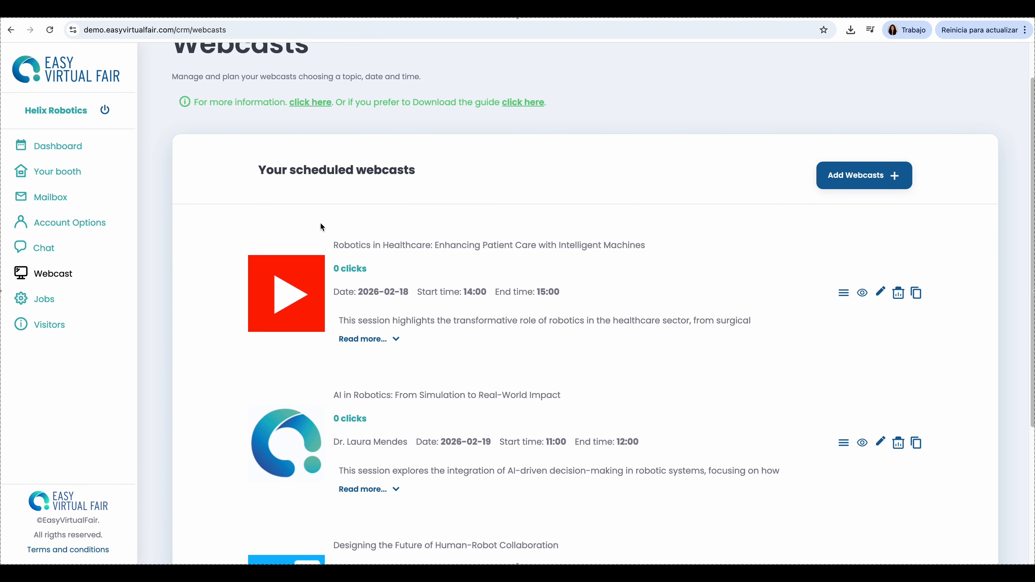
{"action": "scroll", "coordinate": [322, 227], "scroll_direction": "down", "scroll_amount": 2}
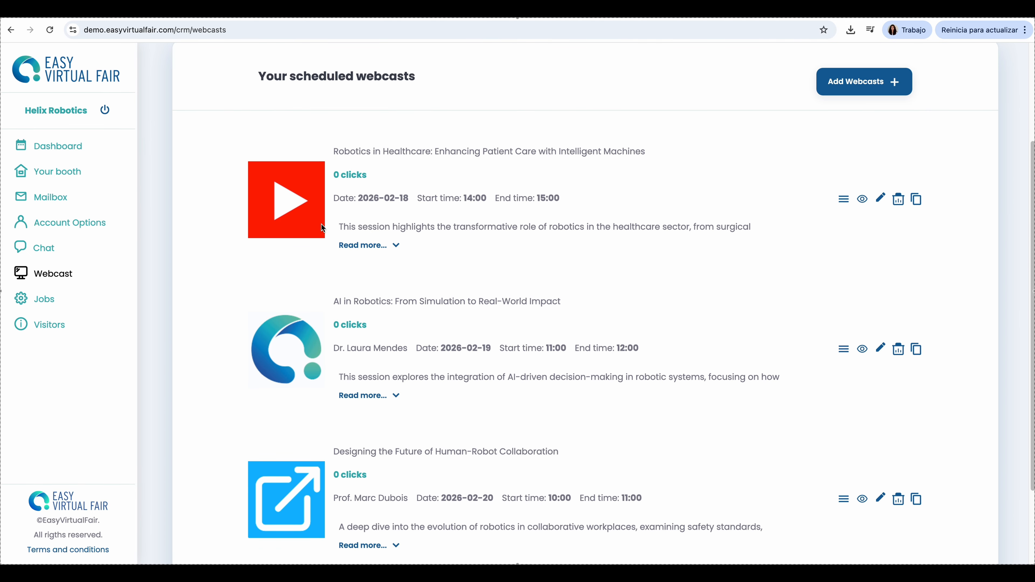
{"action": "scroll", "coordinate": [322, 227], "scroll_direction": "down", "scroll_amount": 1}
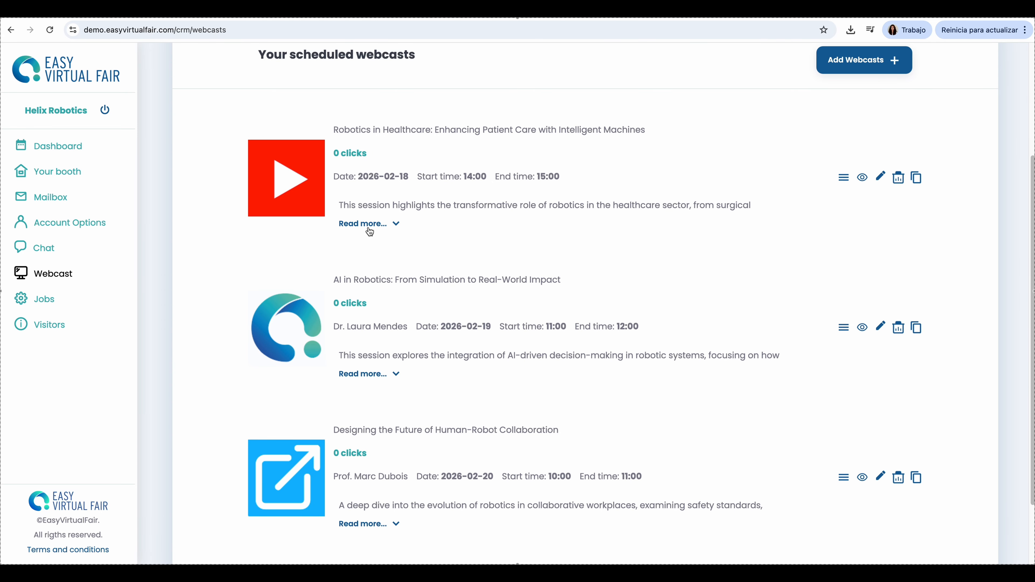
{"action": "scroll", "coordinate": [370, 231], "scroll_direction": "up", "scroll_amount": 3}
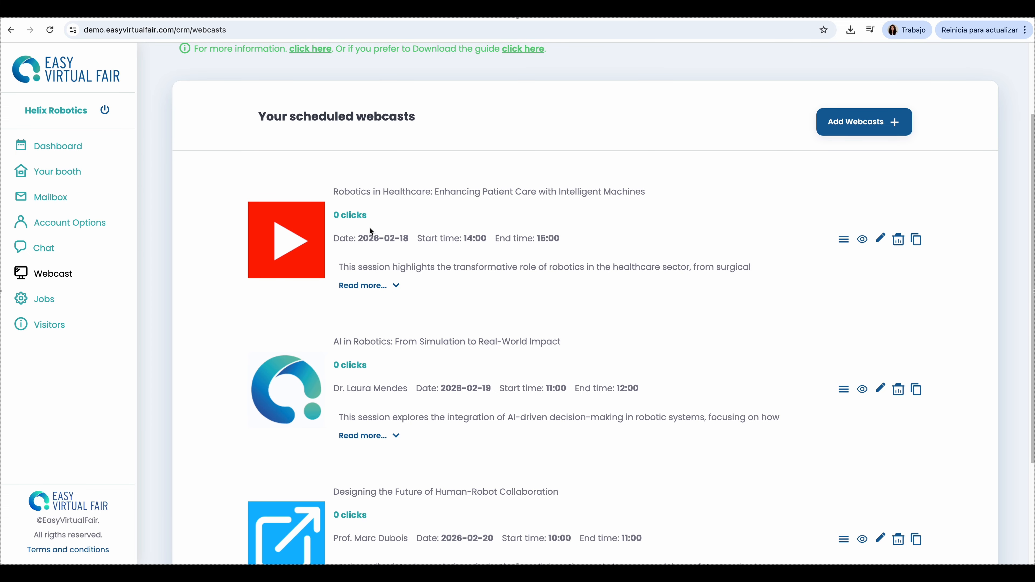
{"action": "scroll", "coordinate": [371, 231], "scroll_direction": "down", "scroll_amount": 1}
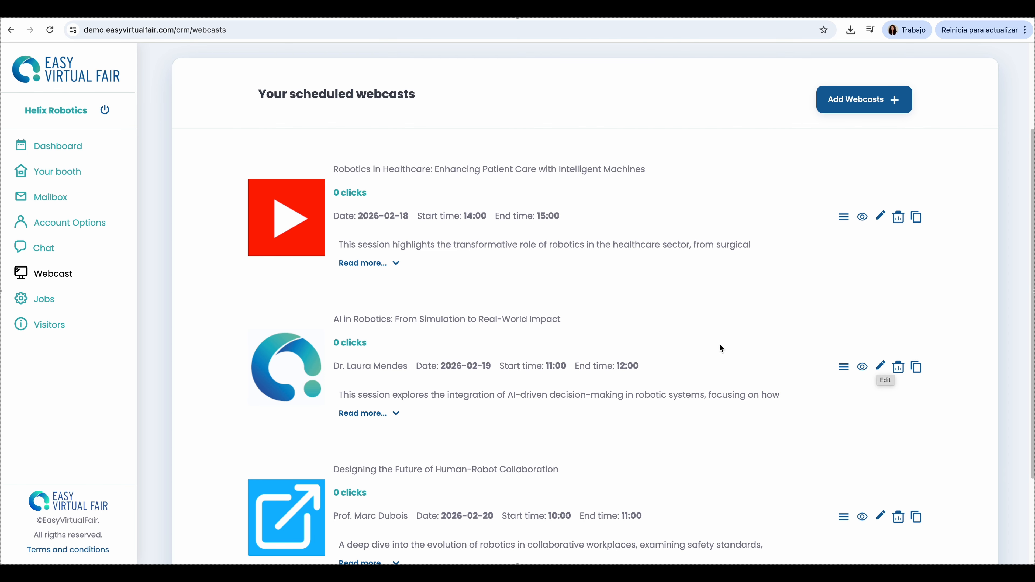
{"action": "left_click", "coordinate": [385, 415]}
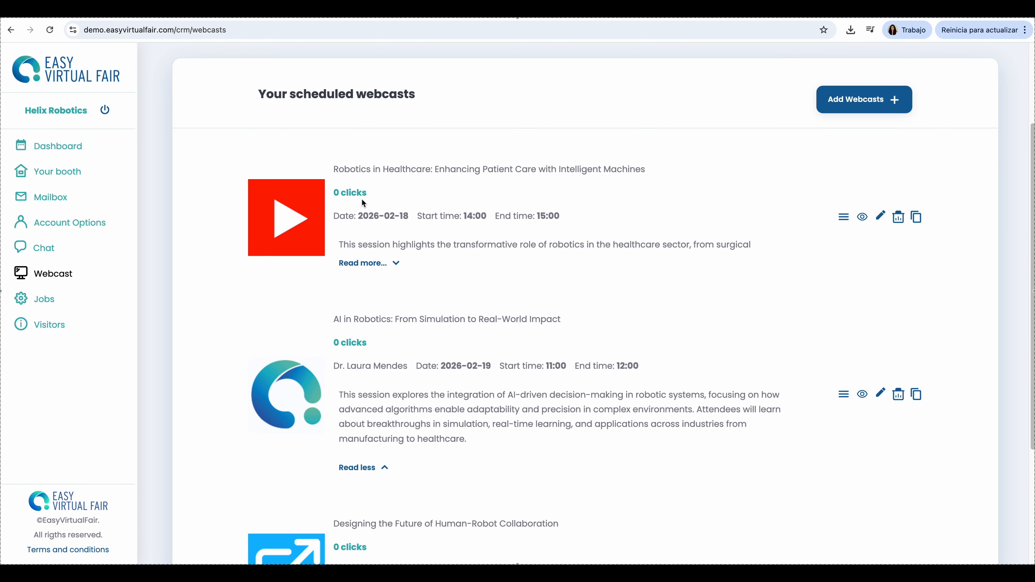
Expand the first and third webcasts, revealing Designing the Future of Human-Robot Collaboration on 2026-02-20.
{"action": "left_click", "coordinate": [396, 263]}
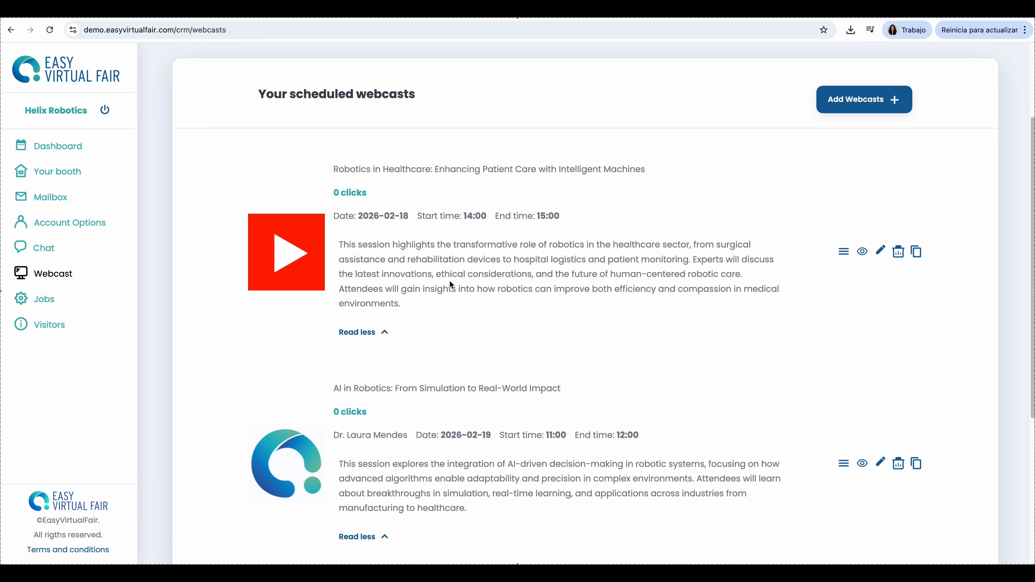
{"action": "scroll", "coordinate": [450, 280], "scroll_direction": "down", "scroll_amount": 5}
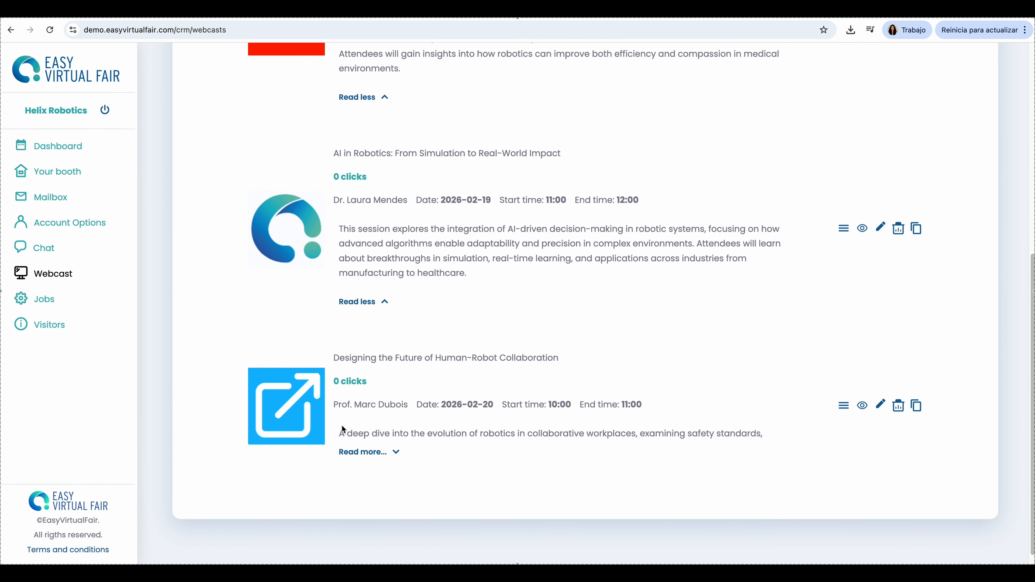
{"action": "left_click", "coordinate": [396, 453]}
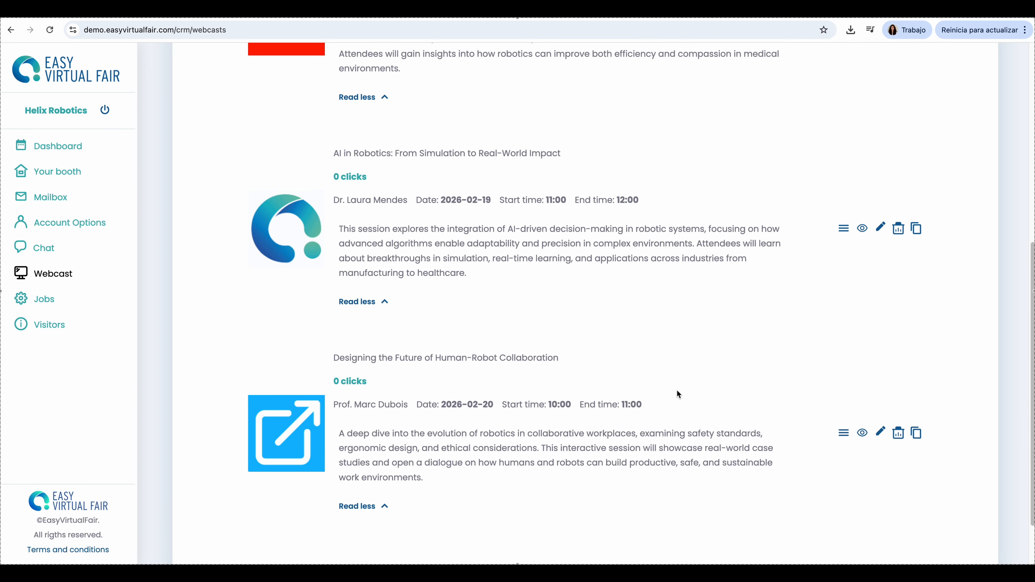
{"action": "scroll", "coordinate": [672, 388], "scroll_direction": "up", "scroll_amount": 7}
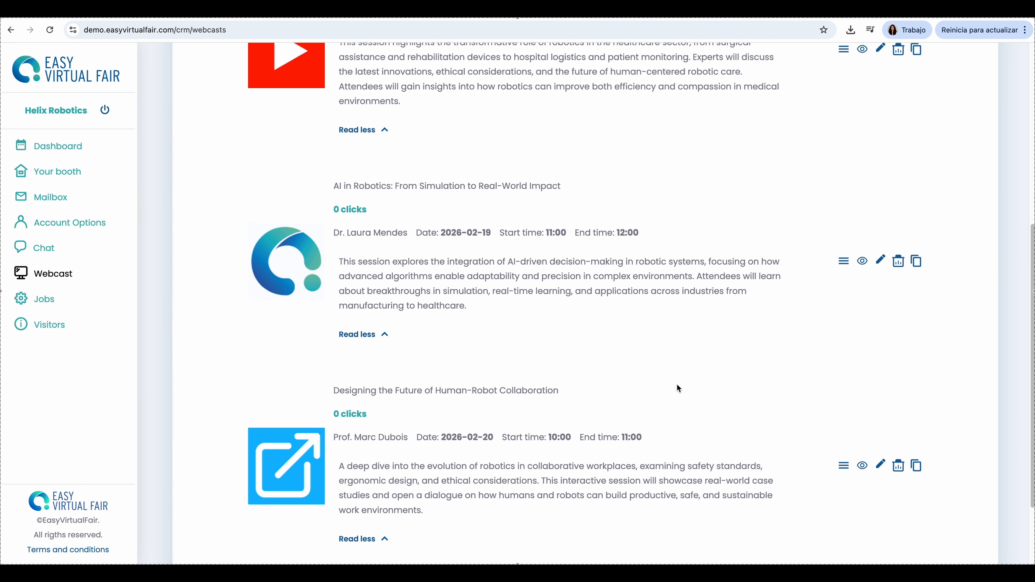
{"action": "left_click", "coordinate": [862, 151]}
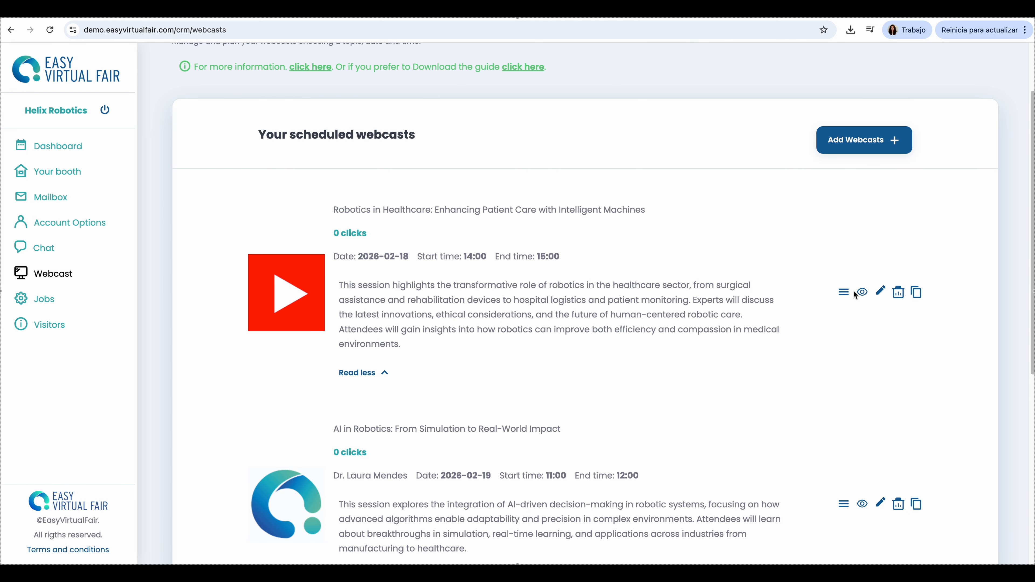
Open the Robotics in Healthcare webcast for editing and review the .jpg image format note.
{"action": "left_click", "coordinate": [879, 292]}
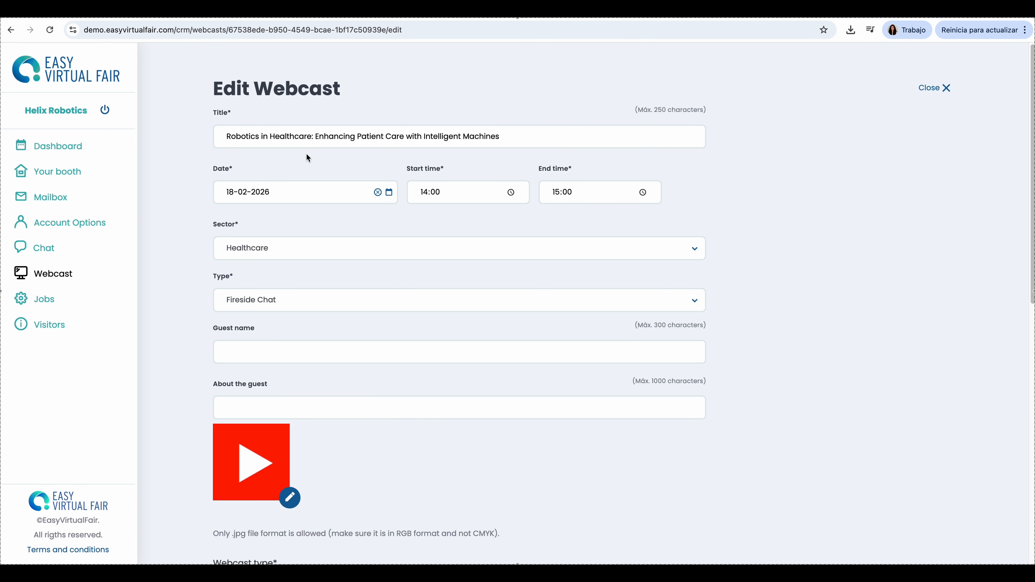
{"action": "scroll", "coordinate": [312, 286], "scroll_direction": "down", "scroll_amount": 3}
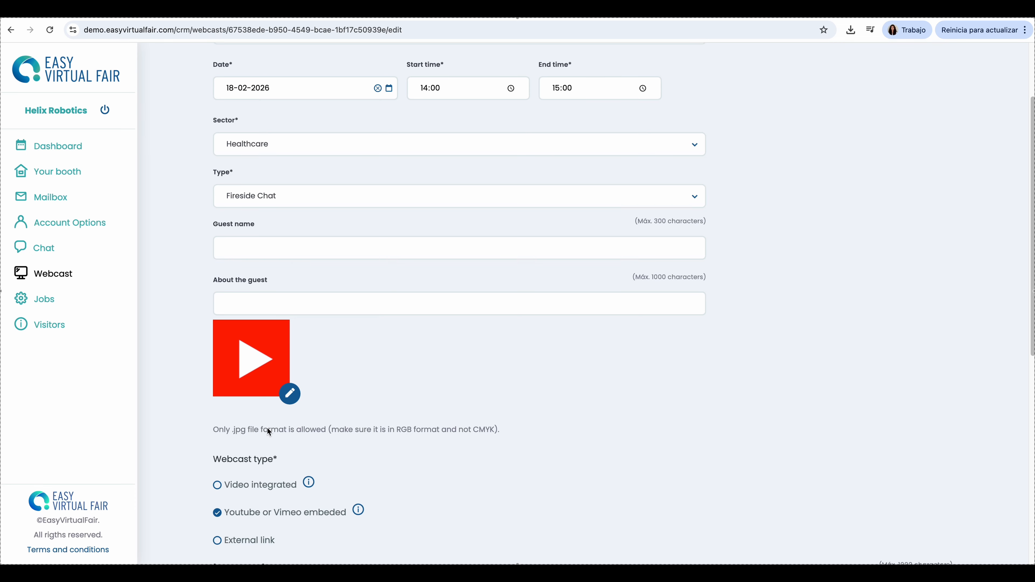
{"action": "left_click_drag", "start_coordinate": [230, 429], "coordinate": [248, 429]}
{"action": "scroll", "coordinate": [347, 393], "scroll_direction": "down", "scroll_amount": 1}
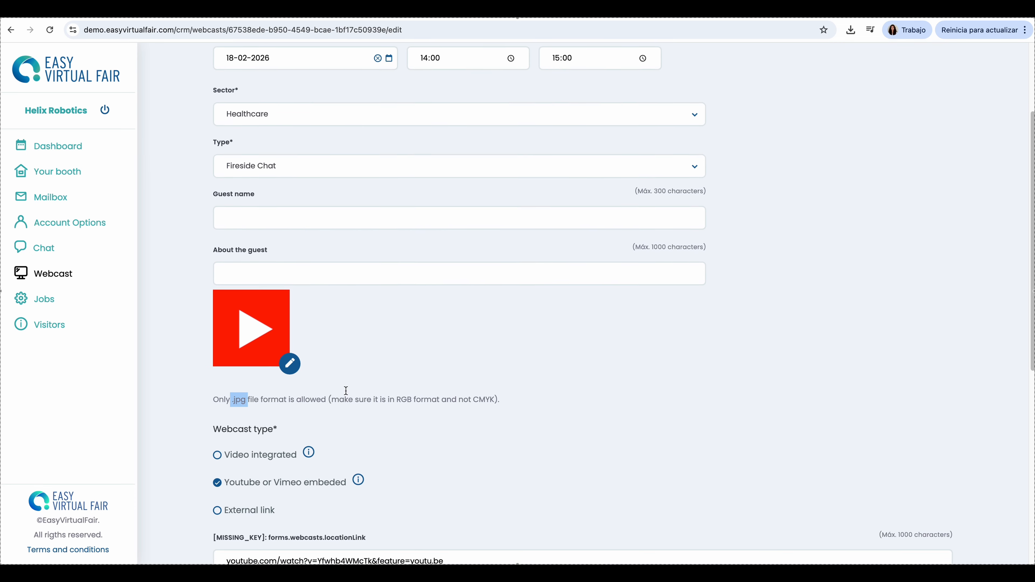
{"action": "scroll", "coordinate": [340, 393], "scroll_direction": "down", "scroll_amount": 1}
{"action": "mouse_move", "coordinate": [207, 370]}
{"action": "left_mouse_down"}
{"action": "mouse_move", "coordinate": [279, 370]}
{"action": "mouse_move", "coordinate": [210, 377]}
{"action": "left_mouse_up"}
{"action": "left_click", "coordinate": [279, 370]}
{"action": "scroll", "coordinate": [222, 381], "scroll_direction": "down", "scroll_amount": 1}
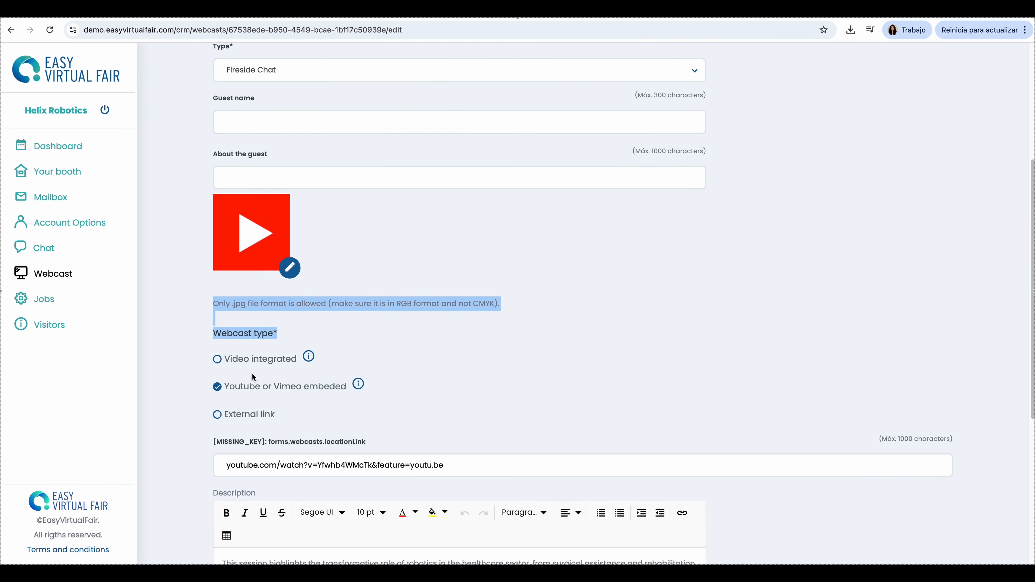
{"action": "left_click", "coordinate": [240, 323]}
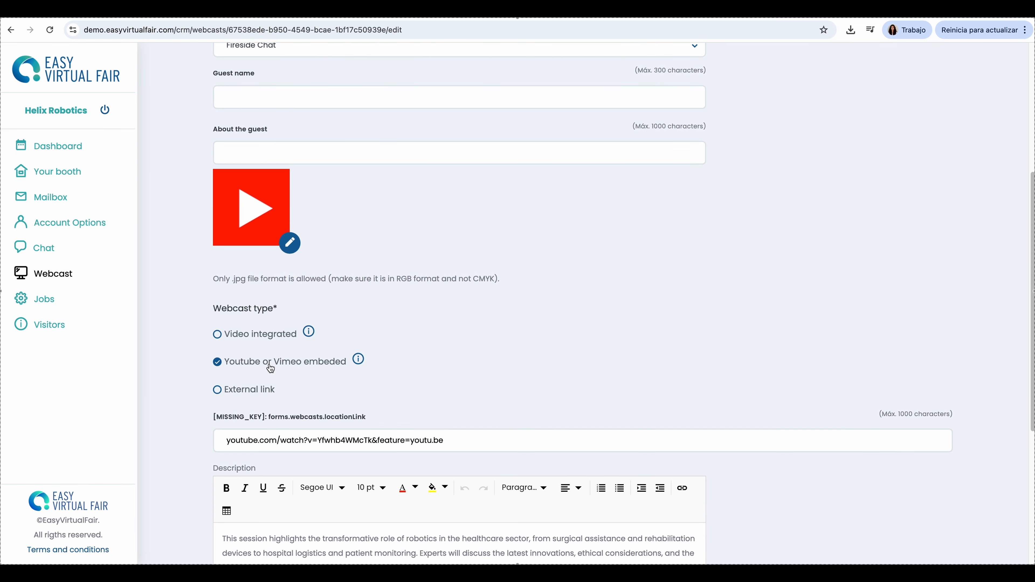
Switch the webcast to an integrated video and try saving.
{"action": "left_click", "coordinate": [219, 335]}
{"action": "mouse_move", "coordinate": [359, 369]}
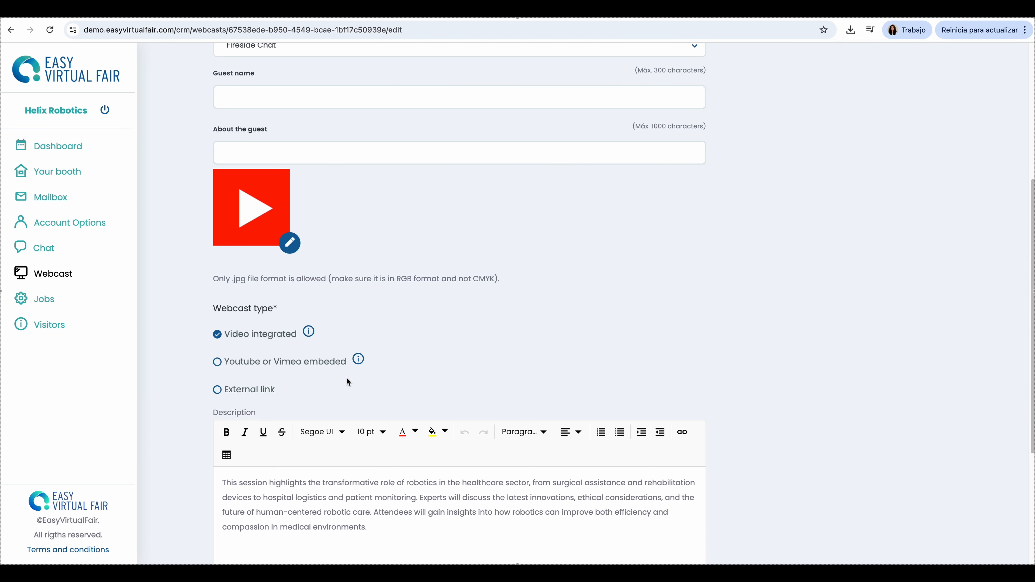
{"action": "scroll", "coordinate": [346, 377], "scroll_direction": "down", "scroll_amount": 5}
{"action": "left_click", "coordinate": [270, 508]}
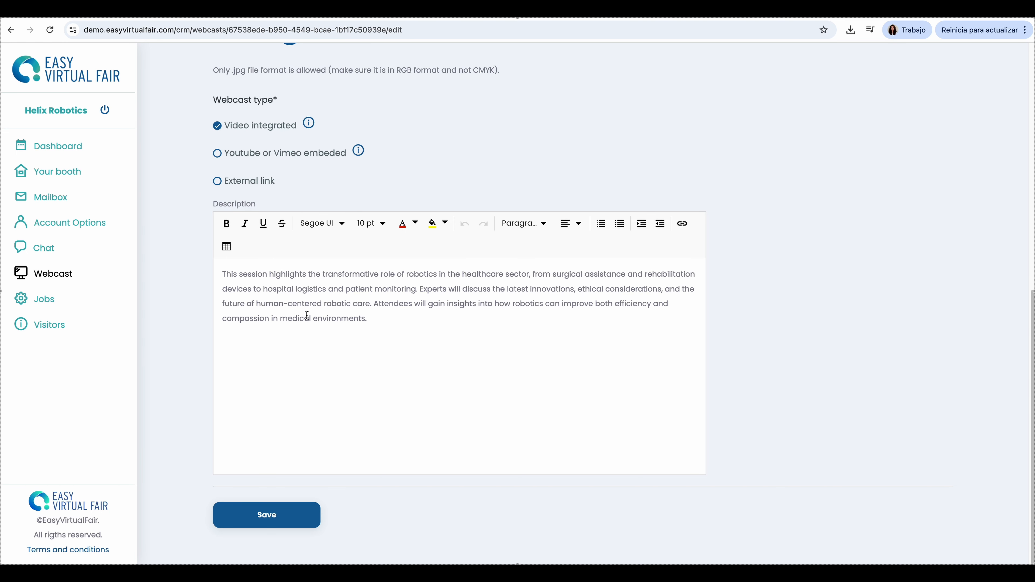
{"action": "scroll", "coordinate": [308, 318], "scroll_direction": "up", "scroll_amount": 2}
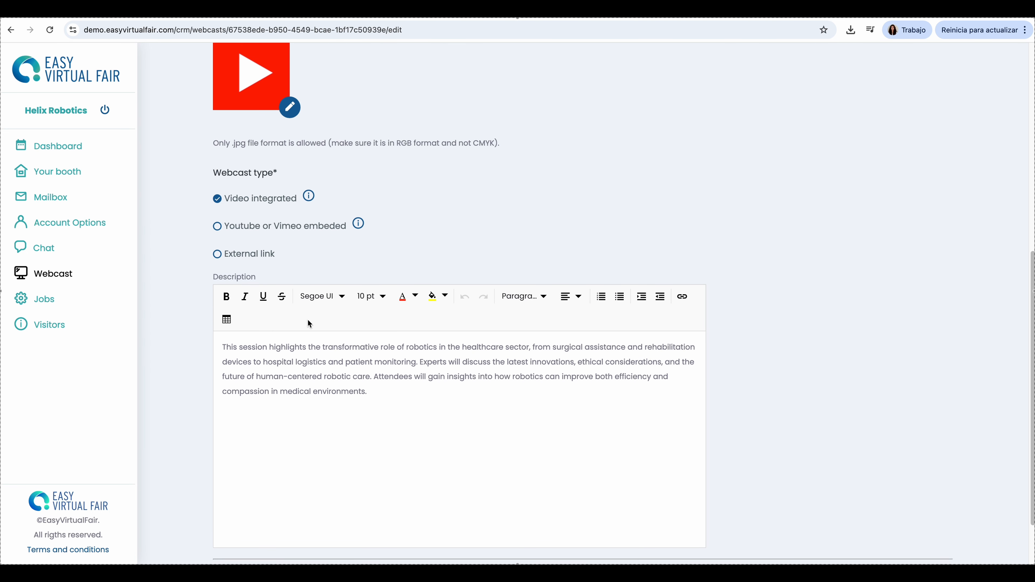
Try the YouTube/Vimeo type, then External link autofilled with the saved Zoom meeting address.
{"action": "left_click", "coordinate": [218, 232]}
{"action": "left_click_drag", "start_coordinate": [226, 306], "coordinate": [448, 306]}
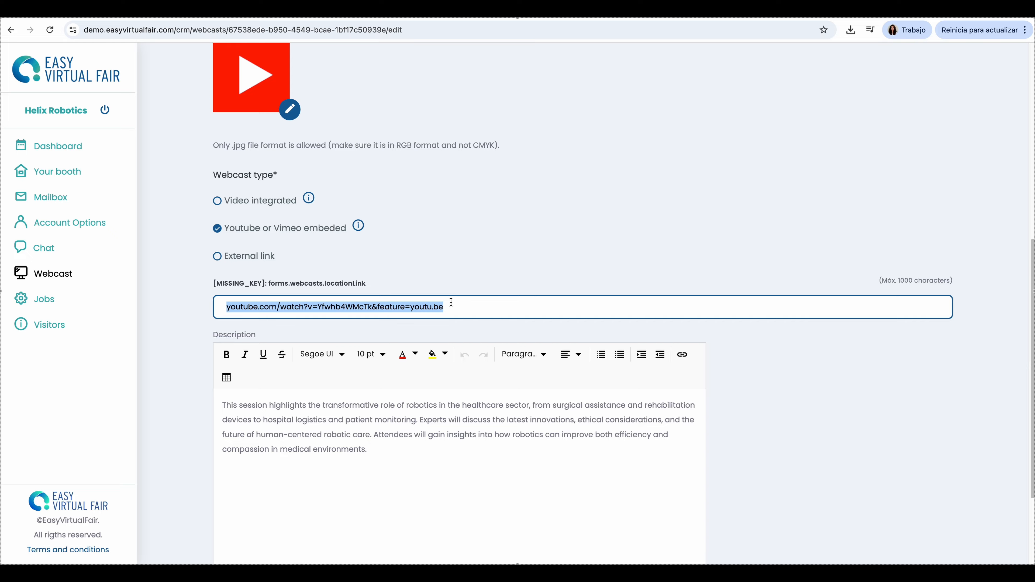
{"action": "left_click", "coordinate": [224, 261]}
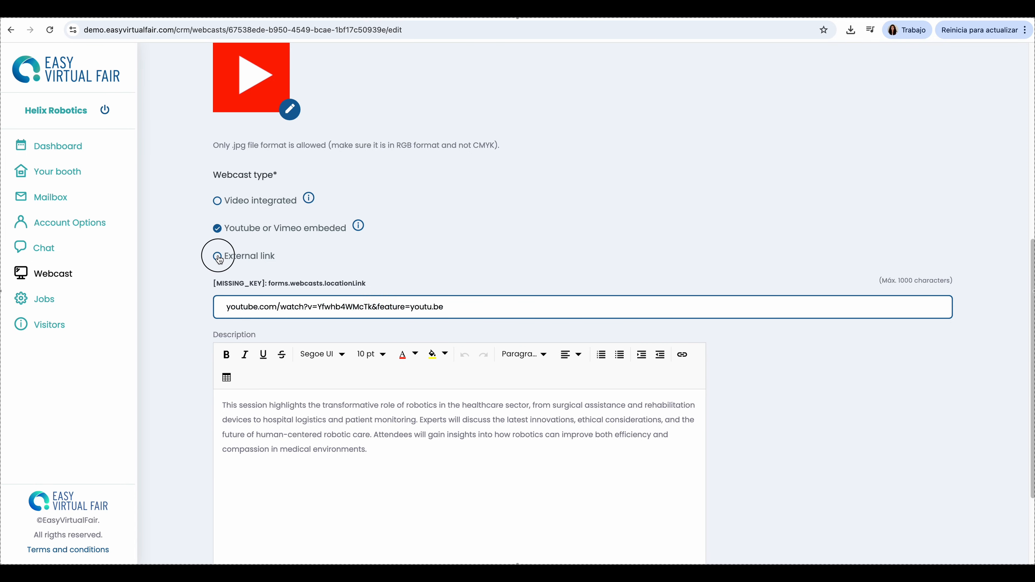
{"action": "left_click", "coordinate": [258, 313]}
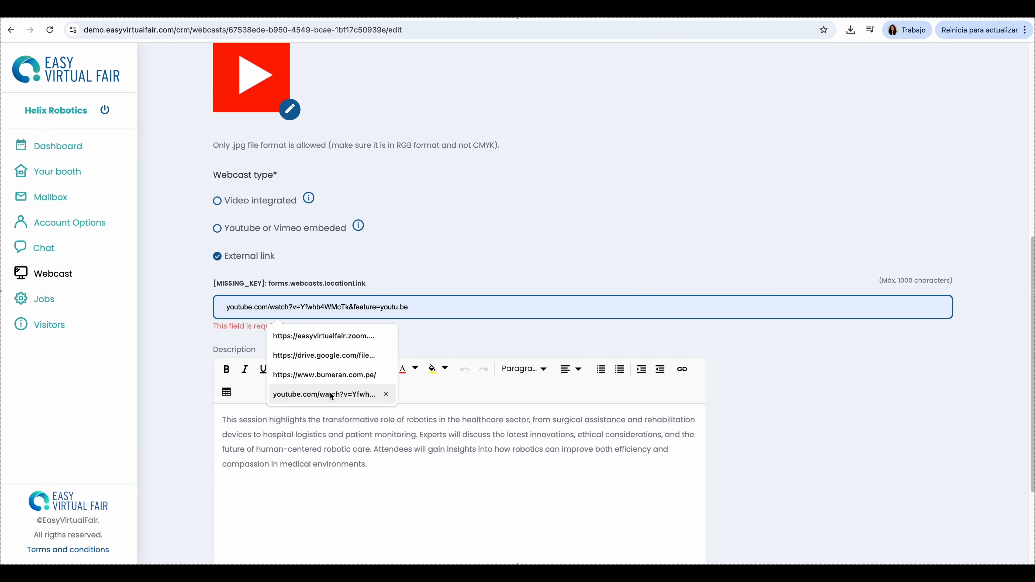
{"action": "left_click", "coordinate": [320, 336]}
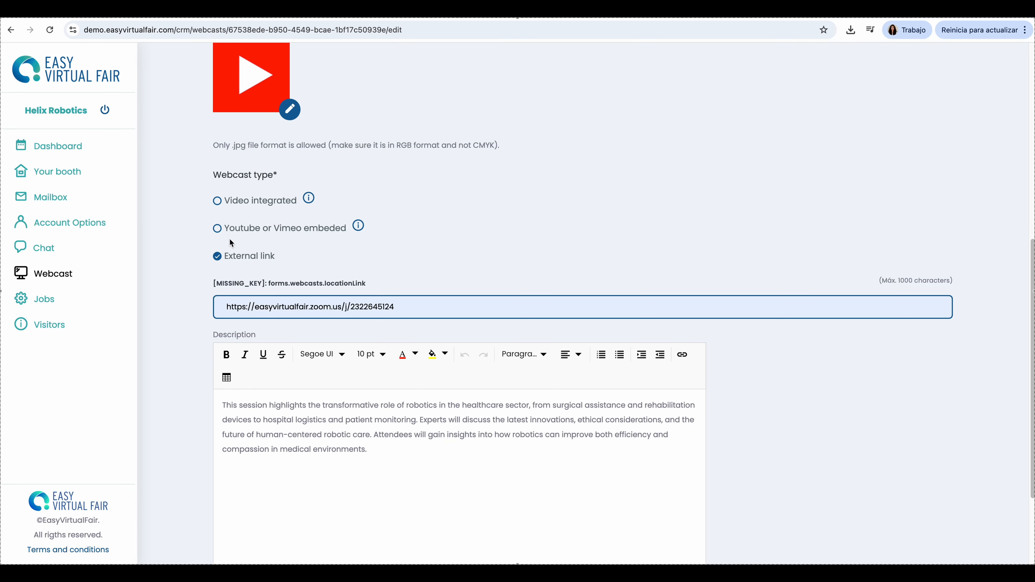
Revert to YouTube/Vimeo and exit the webcast edit without saving.
{"action": "left_click", "coordinate": [218, 228]}
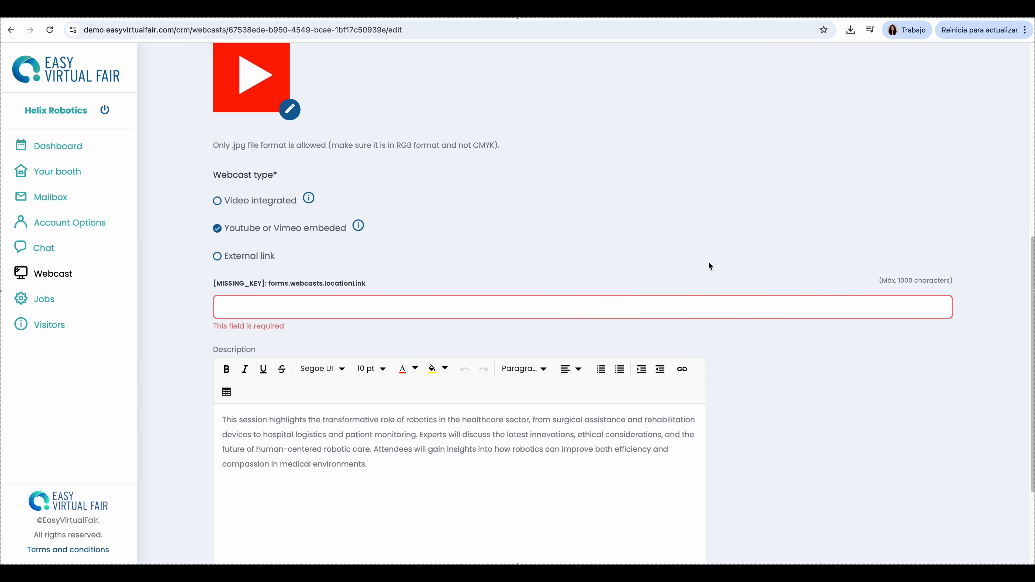
{"action": "scroll", "coordinate": [804, 257], "scroll_direction": "up", "scroll_amount": 8}
{"action": "left_click", "coordinate": [937, 93]}
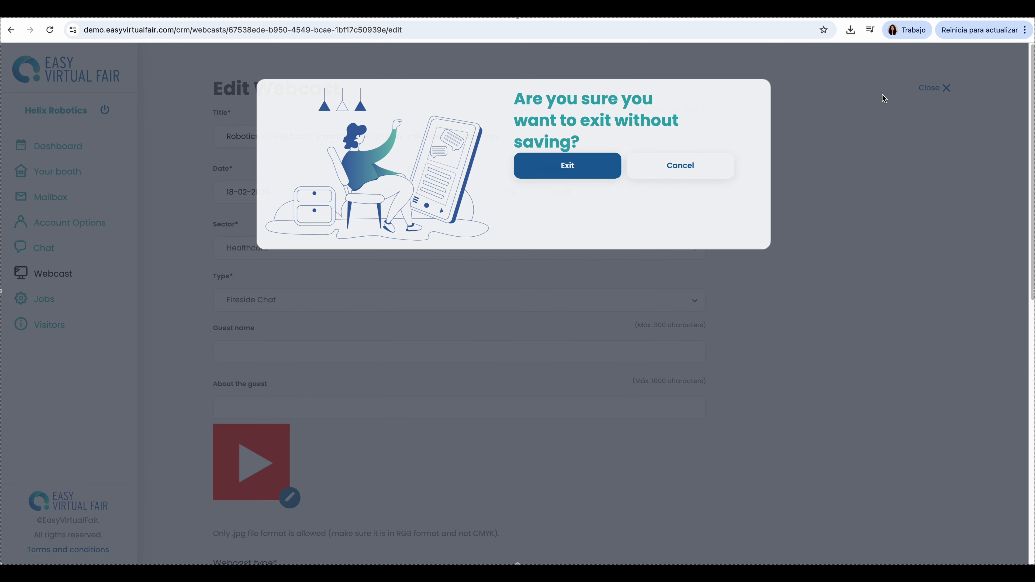
{"action": "left_click", "coordinate": [583, 177]}
Check AI in Robotics' schedule, 2026-02-19 at 11:00, and expand its full description.
{"action": "scroll", "coordinate": [374, 357], "scroll_direction": "down", "scroll_amount": 4}
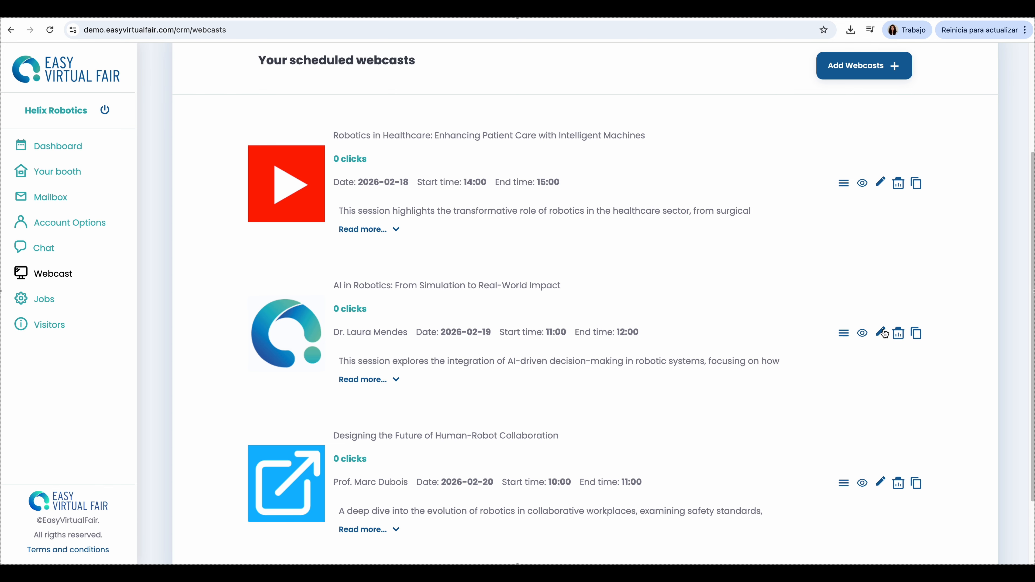
{"action": "left_click", "coordinate": [422, 333]}
{"action": "left_click_drag", "start_coordinate": [422, 334], "coordinate": [566, 332]}
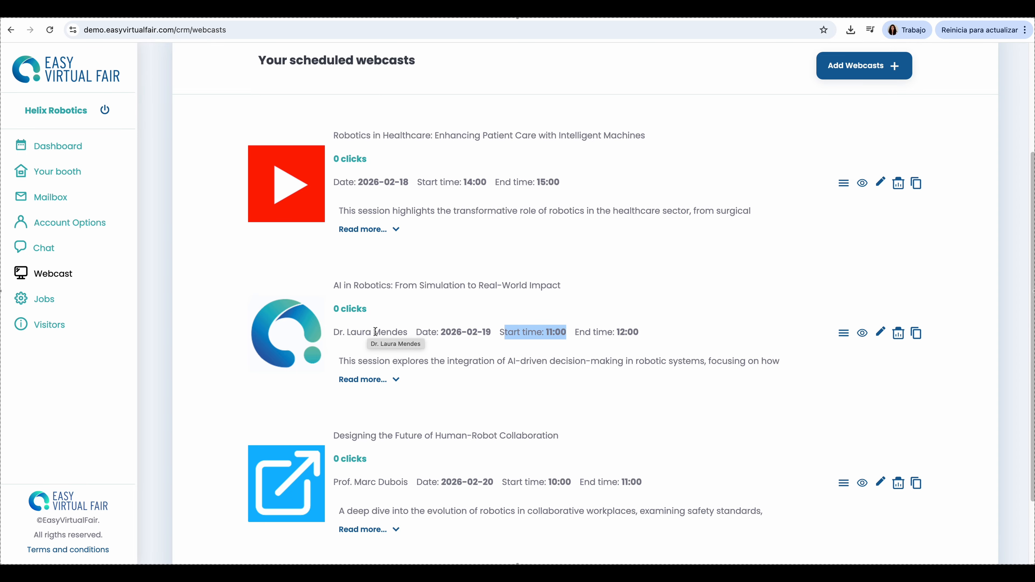
{"action": "scroll", "coordinate": [403, 354], "scroll_direction": "down", "scroll_amount": 1}
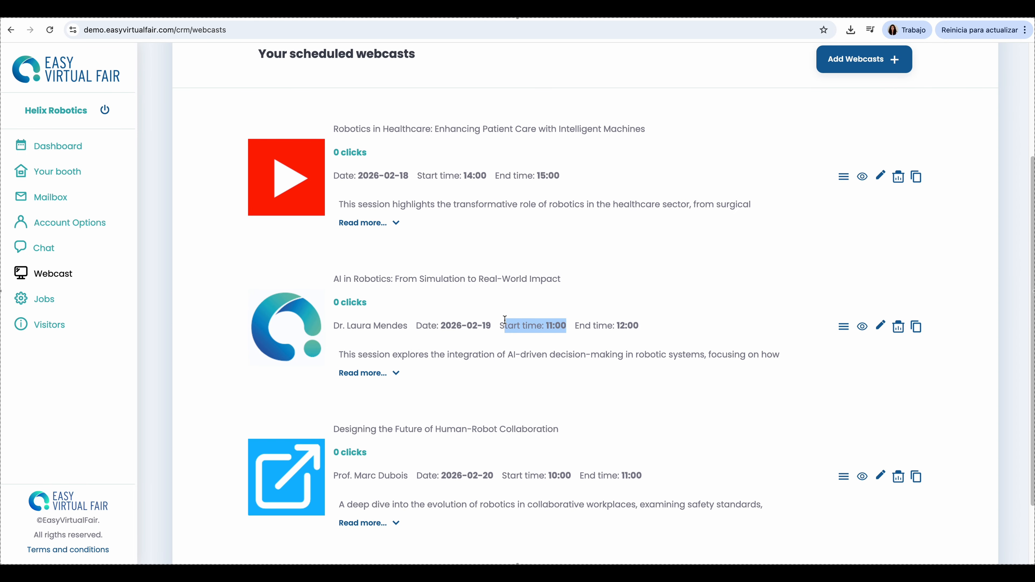
{"action": "left_click", "coordinate": [494, 325]}
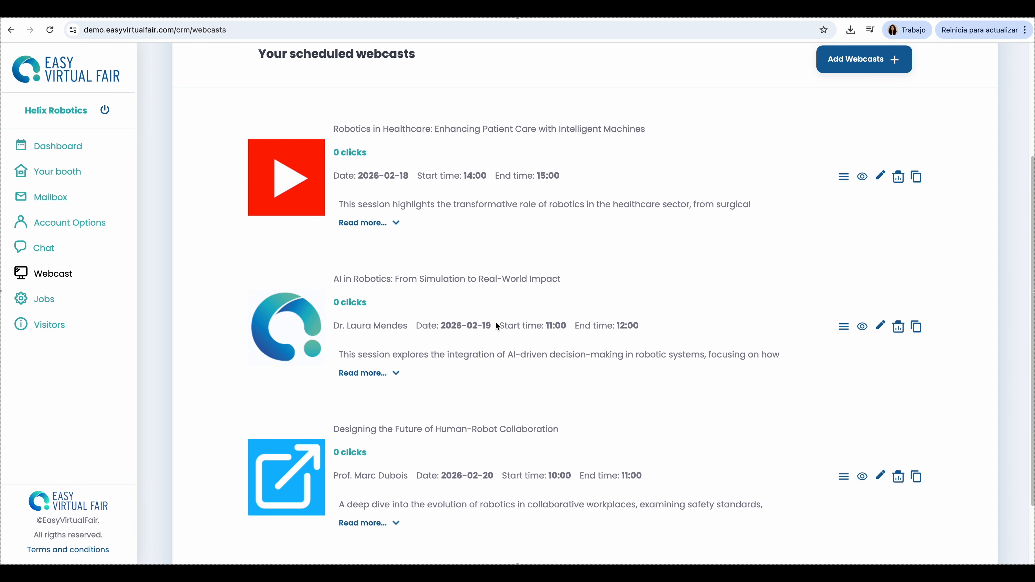
{"action": "left_click", "coordinate": [389, 374]}
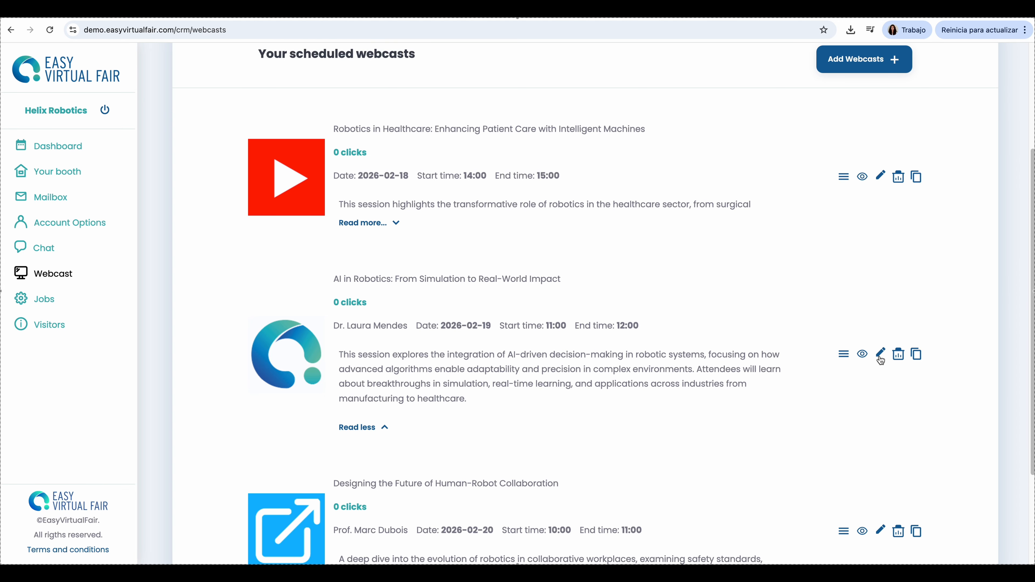
Preview the AI in Robotics webcast (0 clicks, 2026-02-19) and expand its full description.
{"action": "left_click", "coordinate": [863, 357]}
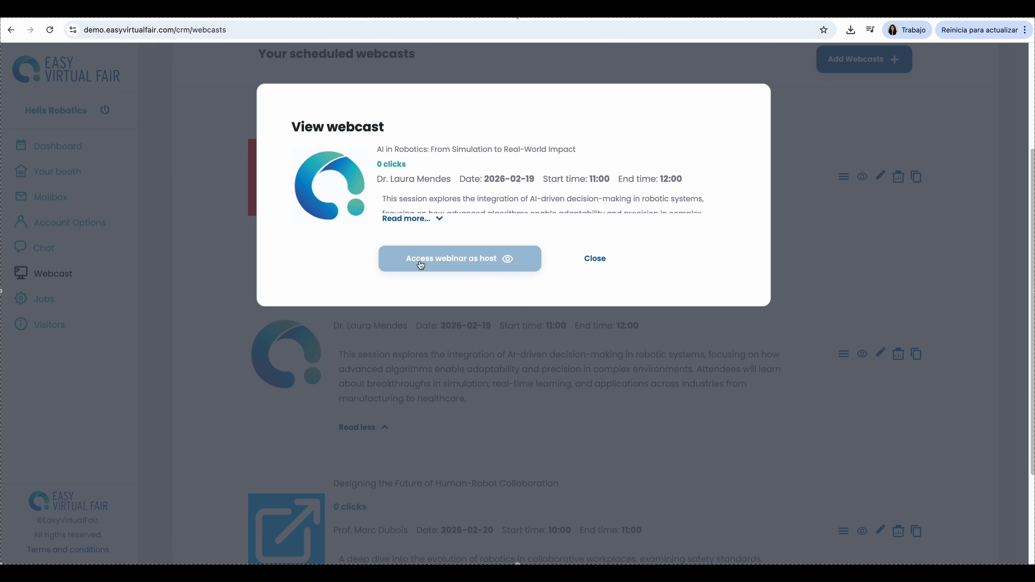
{"action": "left_click", "coordinate": [436, 220]}
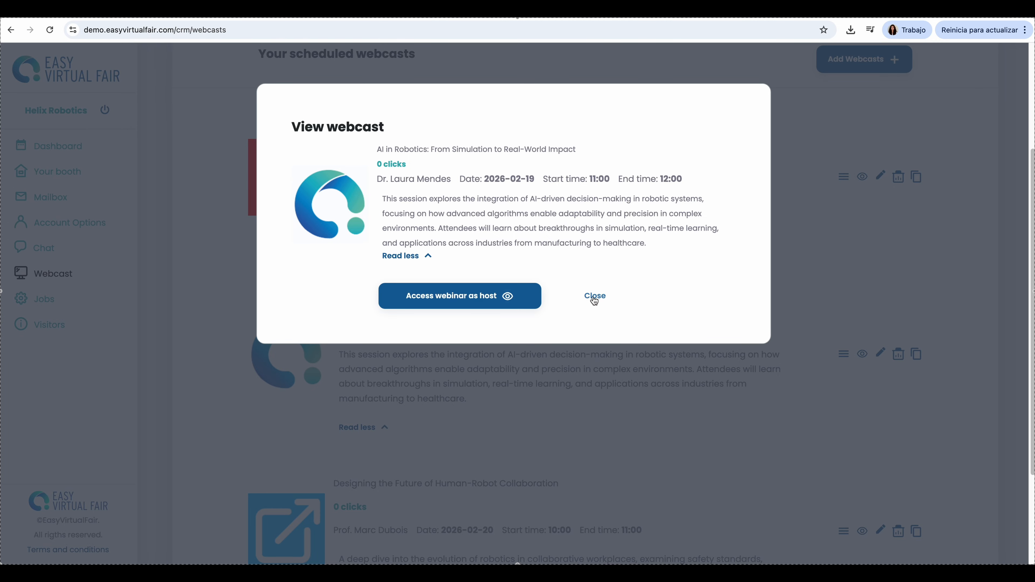
{"action": "right_click", "coordinate": [439, 300]}
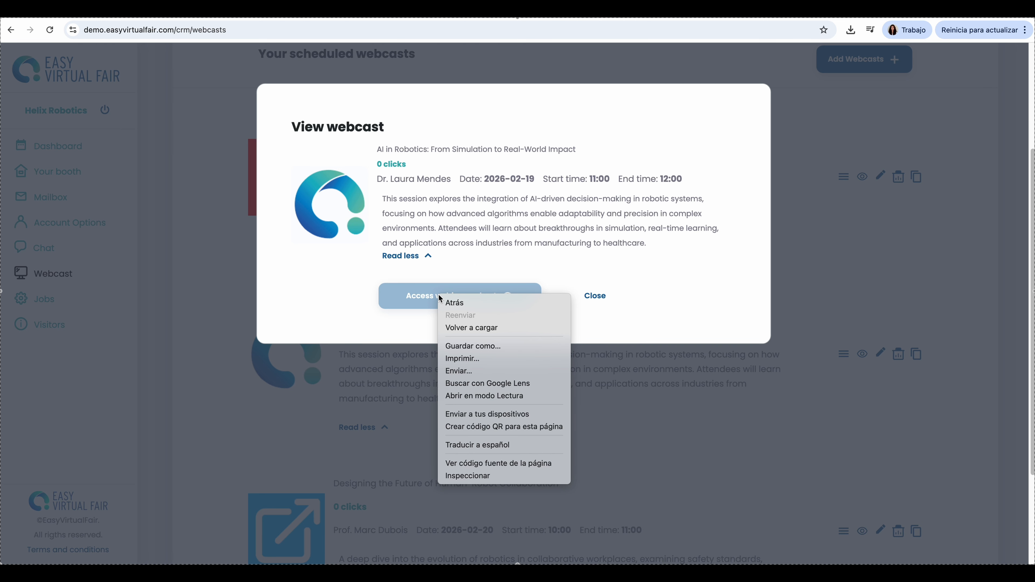
{"action": "left_click", "coordinate": [437, 291]}
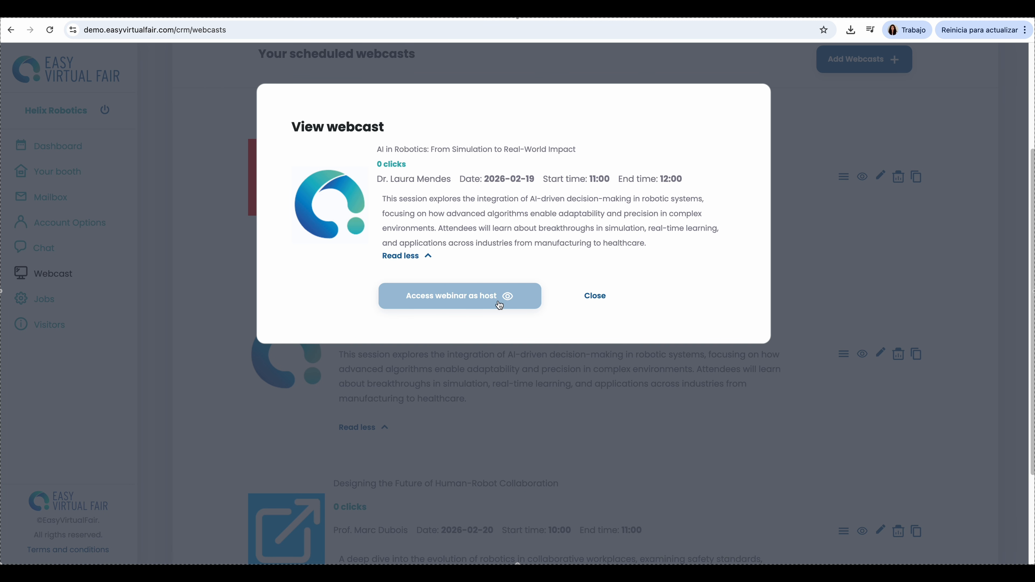
Close the webcast preview and list the registered users for Robotics in Healthcare.
{"action": "left_click", "coordinate": [592, 297]}
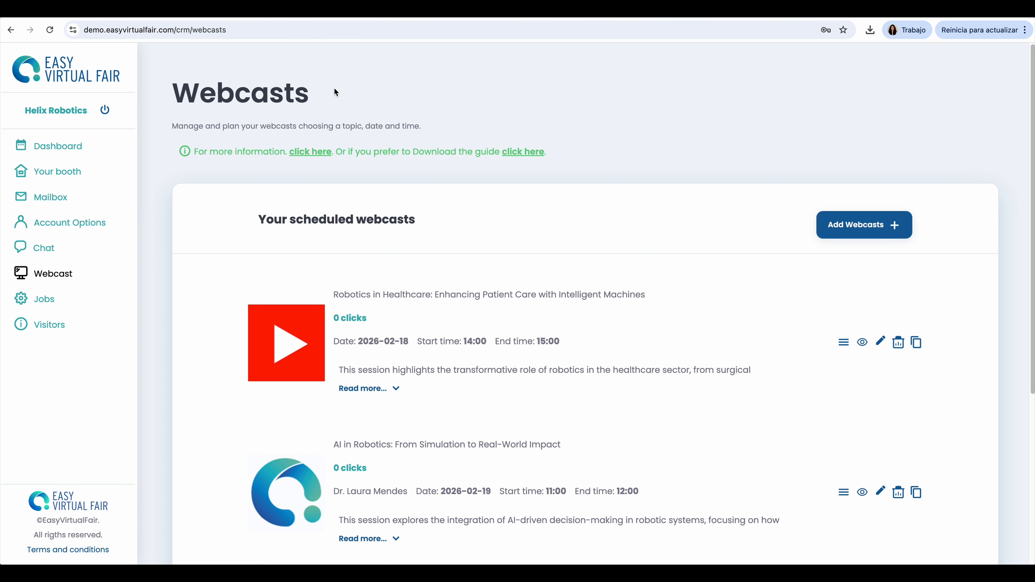
{"action": "scroll", "coordinate": [662, 324], "scroll_direction": "down", "scroll_amount": 3}
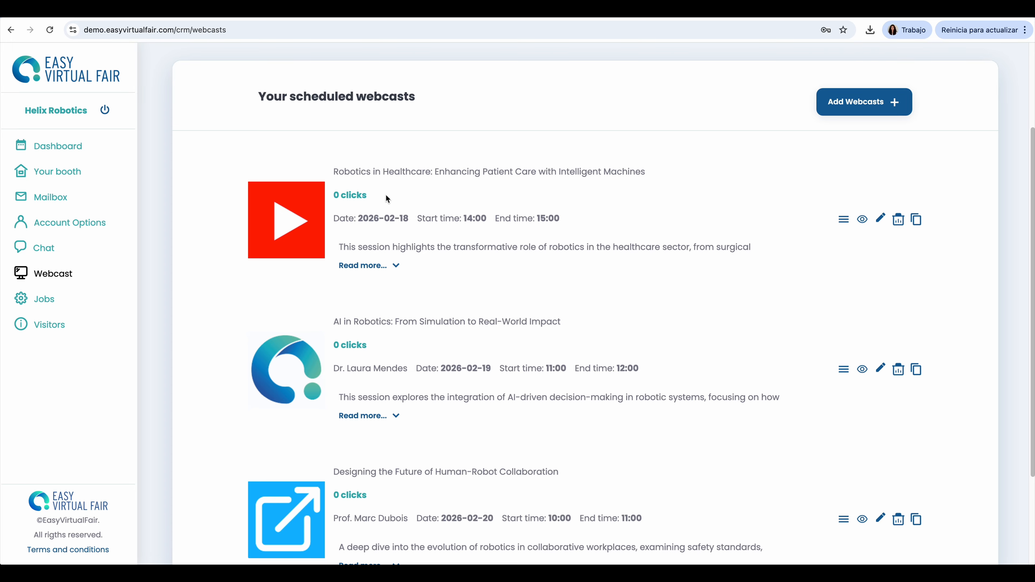
{"action": "left_click_drag", "start_coordinate": [359, 219], "coordinate": [420, 220]}
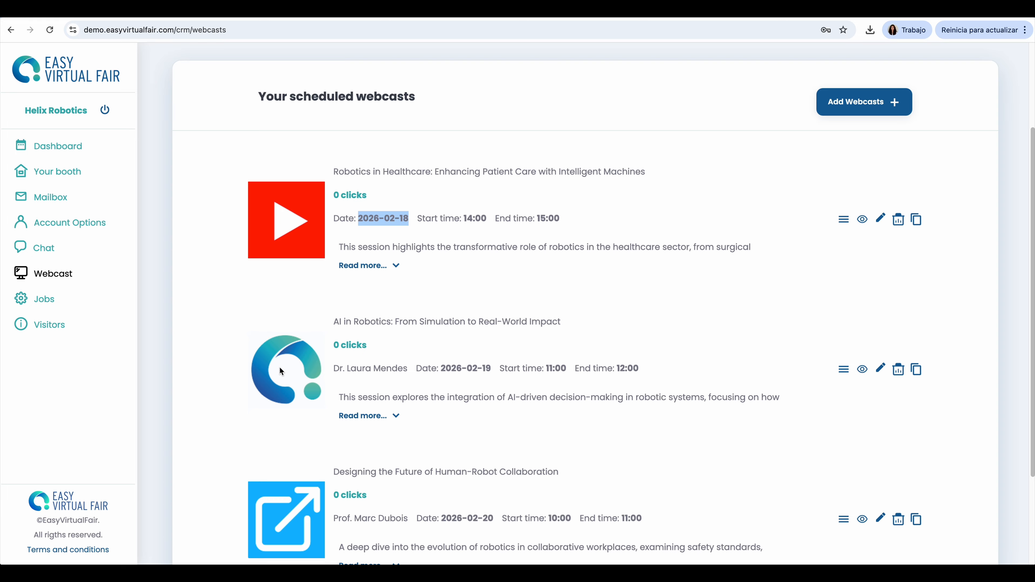
{"action": "left_click", "coordinate": [842, 220]}
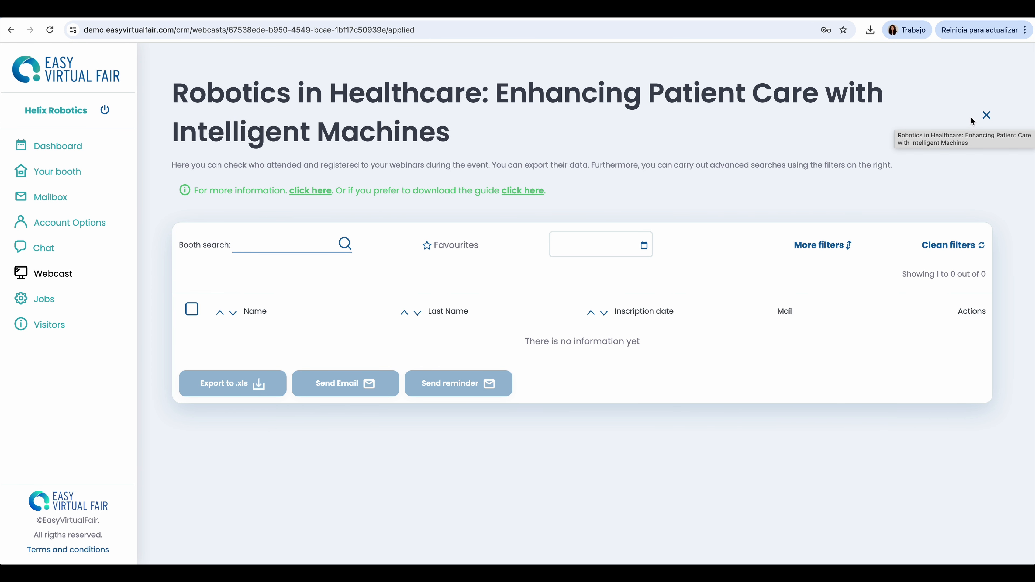
Return to the webcasts and review the single registrant of AI in Robotics.
{"action": "left_click", "coordinate": [987, 118]}
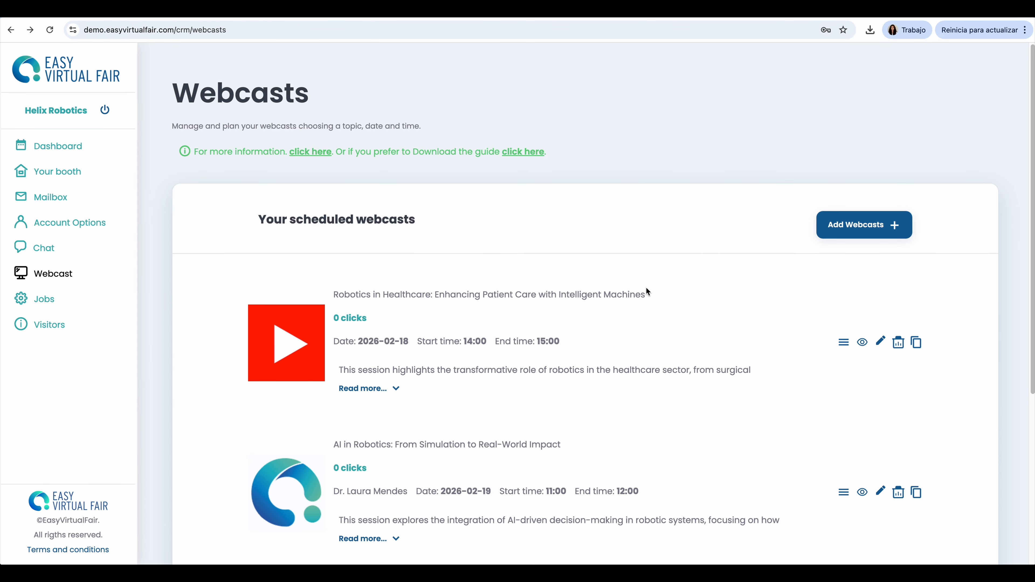
{"action": "scroll", "coordinate": [647, 290], "scroll_direction": "down", "scroll_amount": 6}
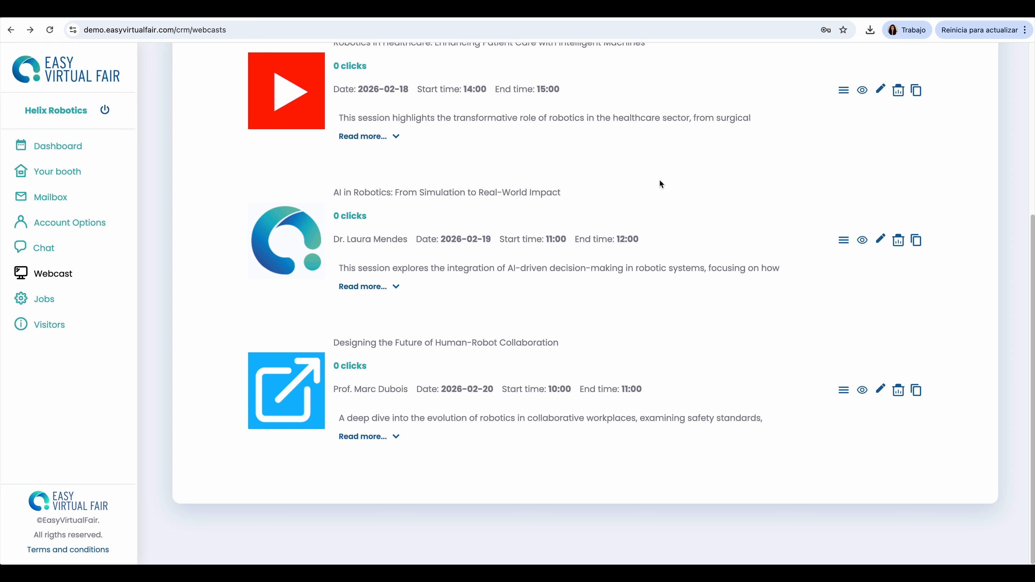
{"action": "left_click", "coordinate": [843, 240]}
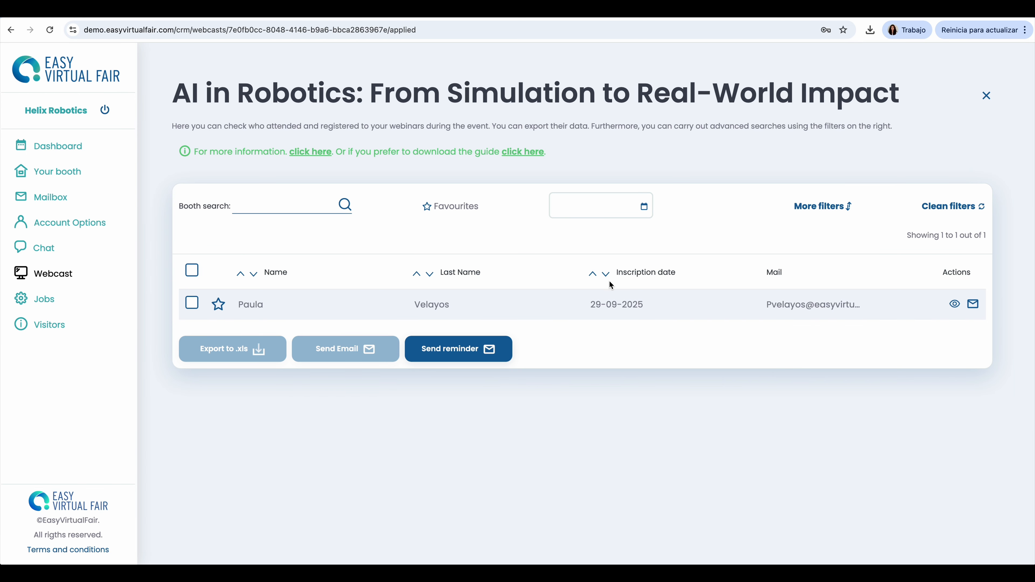
{"action": "left_click_drag", "start_coordinate": [592, 304], "coordinate": [652, 303]}
{"action": "left_click", "coordinate": [647, 303]}
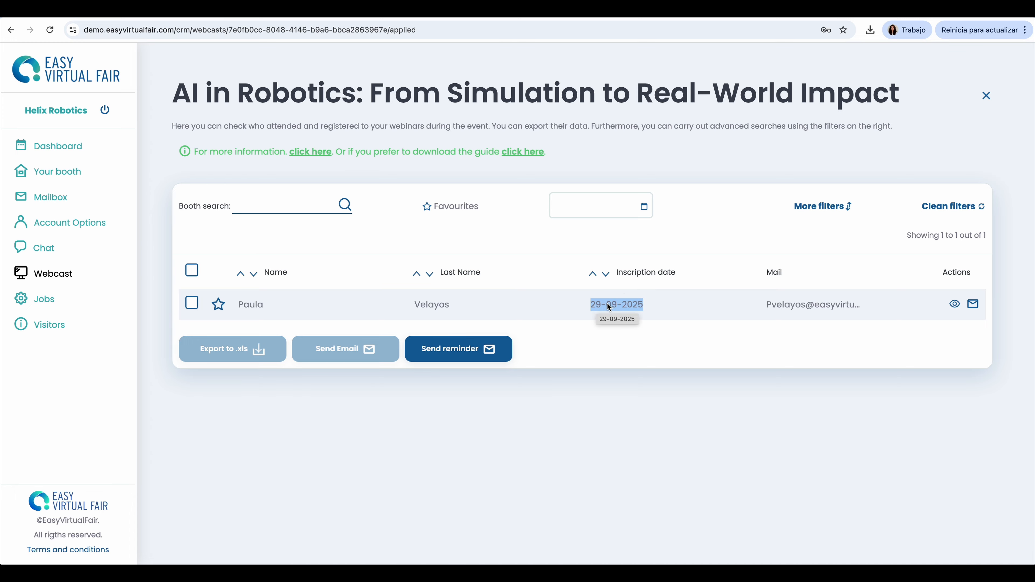
{"action": "left_click", "coordinate": [761, 342]}
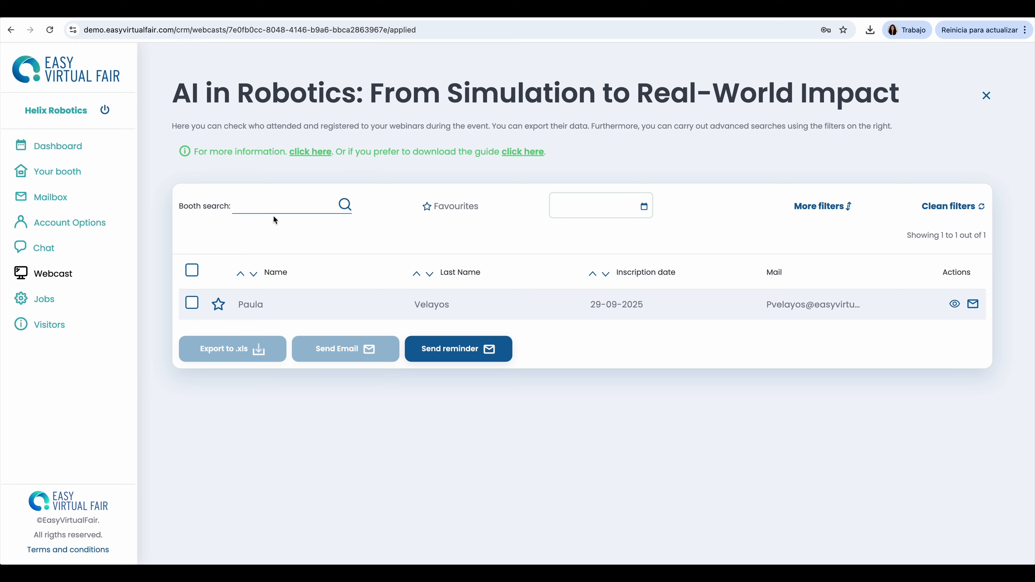
Close the registrant list and go to the Jobs section.
{"action": "left_click", "coordinate": [987, 97]}
{"action": "scroll", "coordinate": [459, 382], "scroll_direction": "down", "scroll_amount": 3}
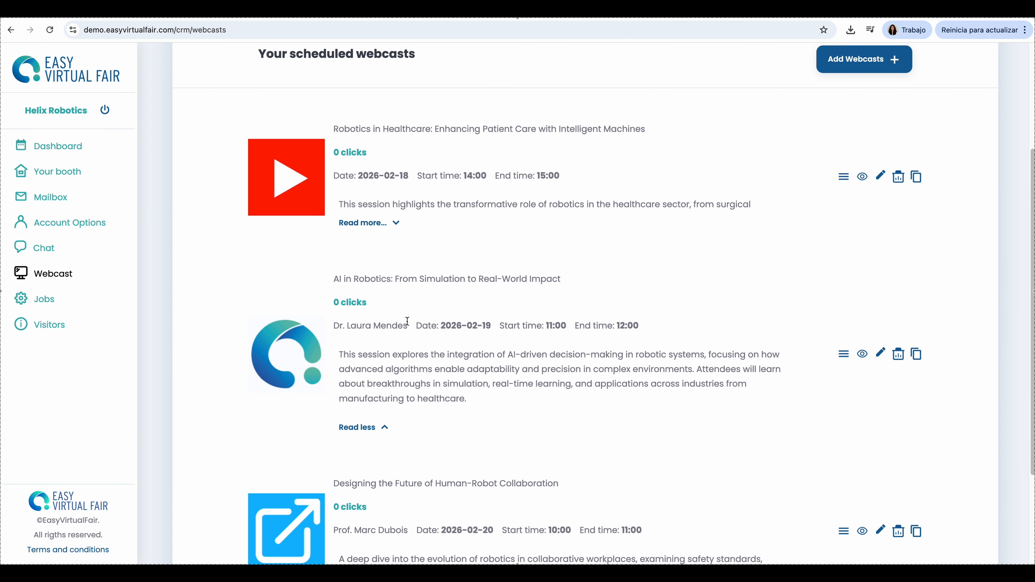
{"action": "left_click", "coordinate": [42, 300]}
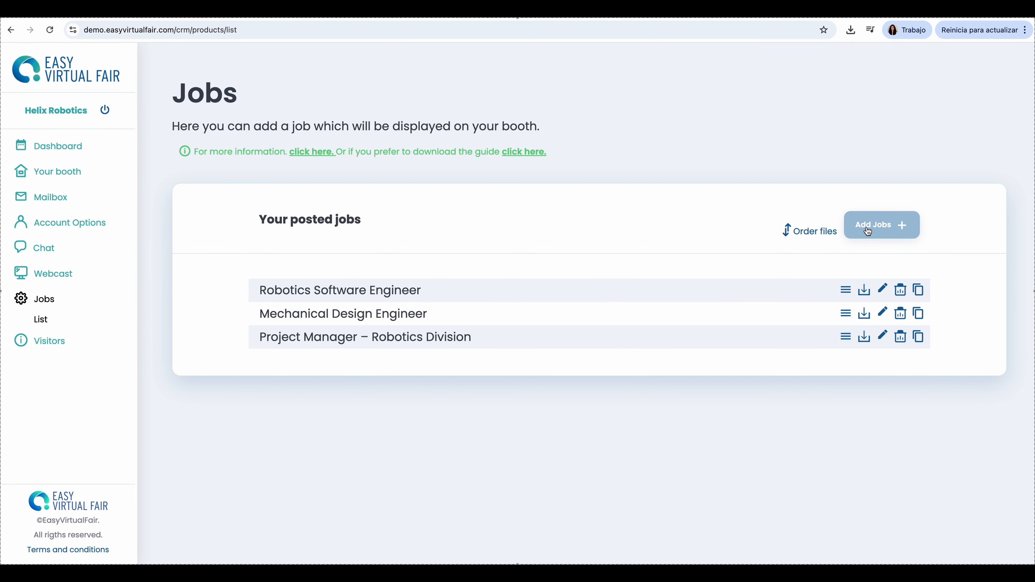
{"action": "left_click", "coordinate": [883, 292]}
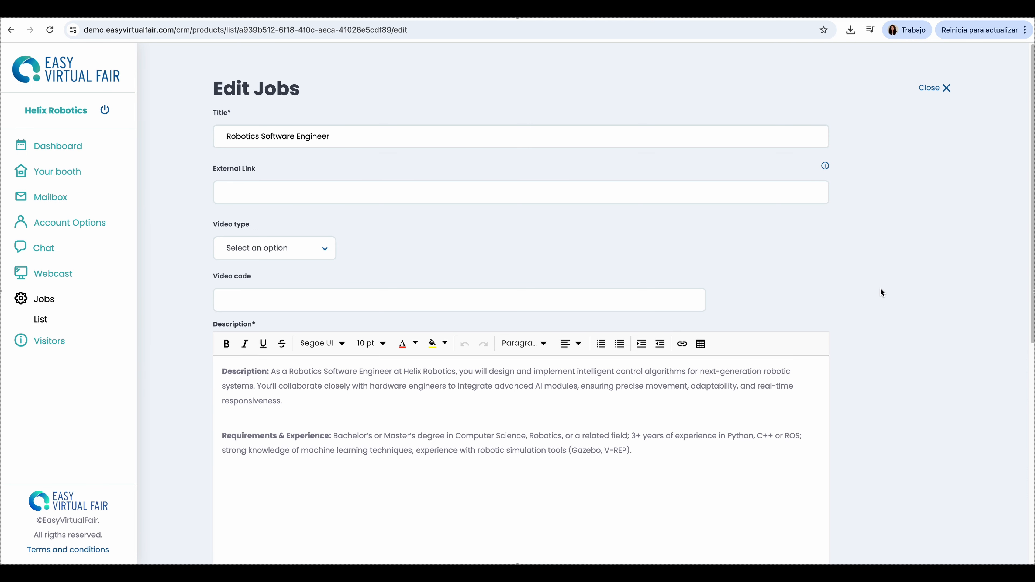
{"action": "scroll", "coordinate": [350, 506], "scroll_direction": "down", "scroll_amount": 1}
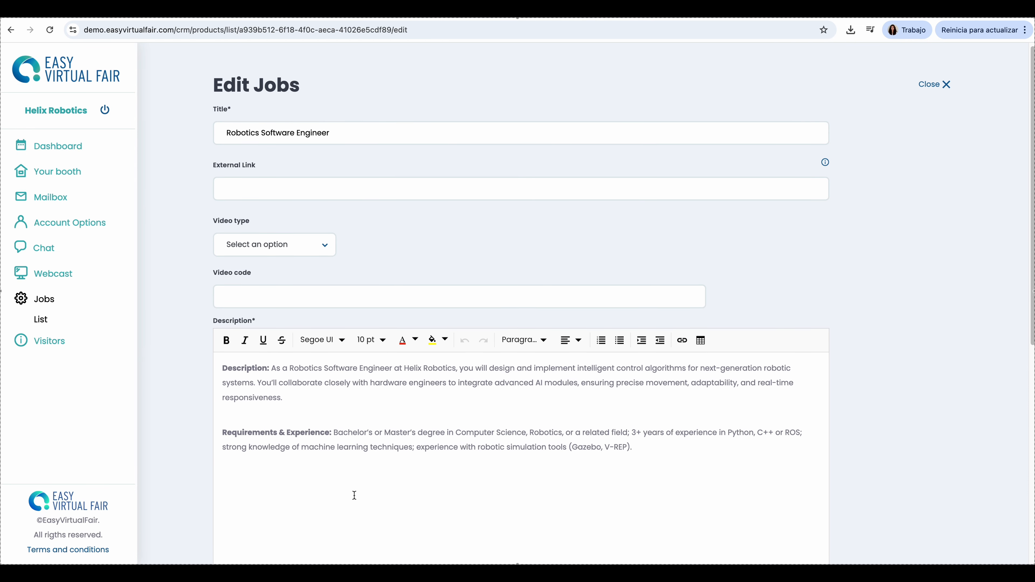
{"action": "left_click_drag", "start_coordinate": [342, 108], "coordinate": [224, 109]}
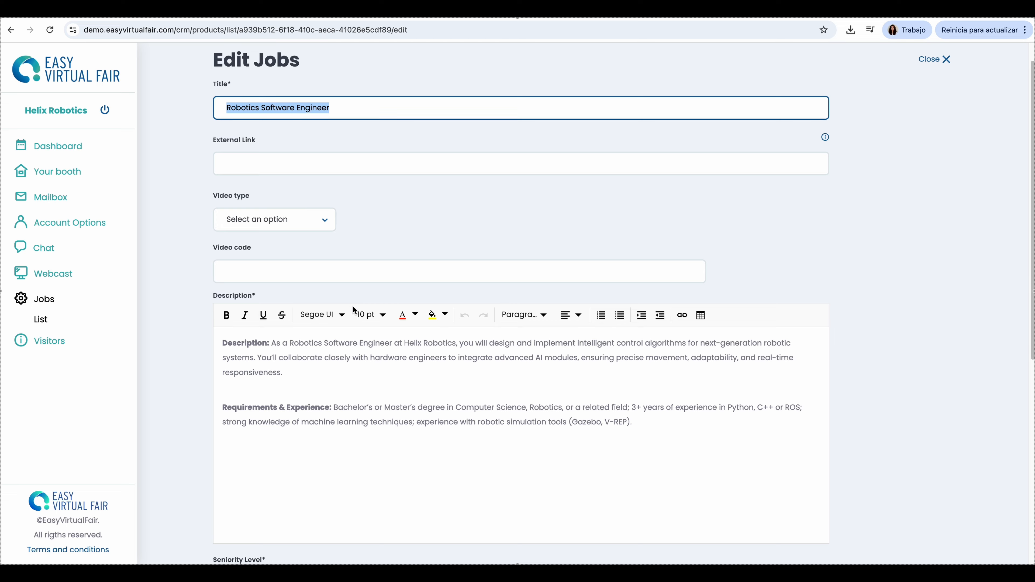
{"action": "scroll", "coordinate": [230, 214], "scroll_direction": "down", "scroll_amount": 5}
{"action": "left_click_drag", "start_coordinate": [228, 206], "coordinate": [501, 324]}
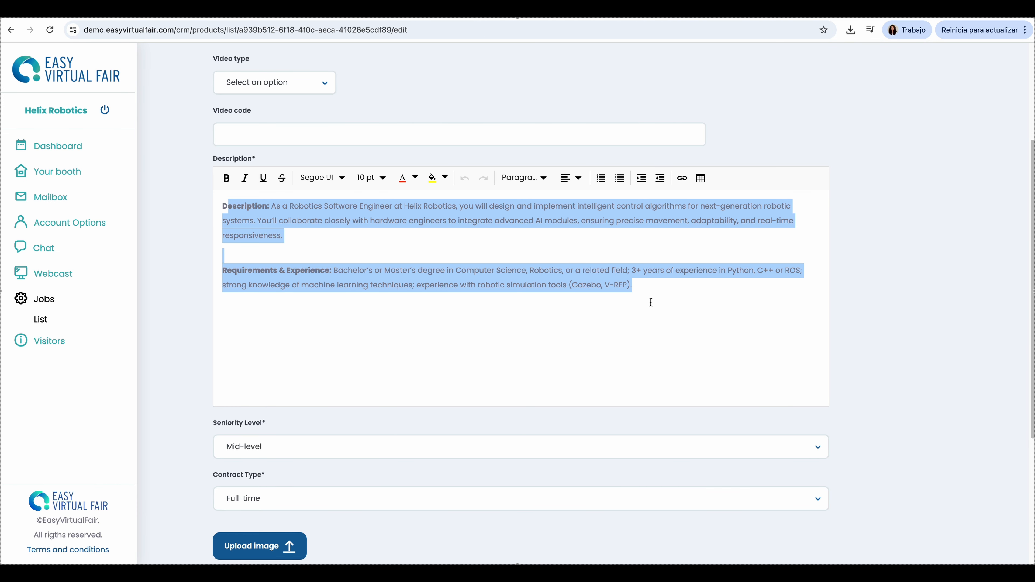
{"action": "left_click", "coordinate": [650, 293]}
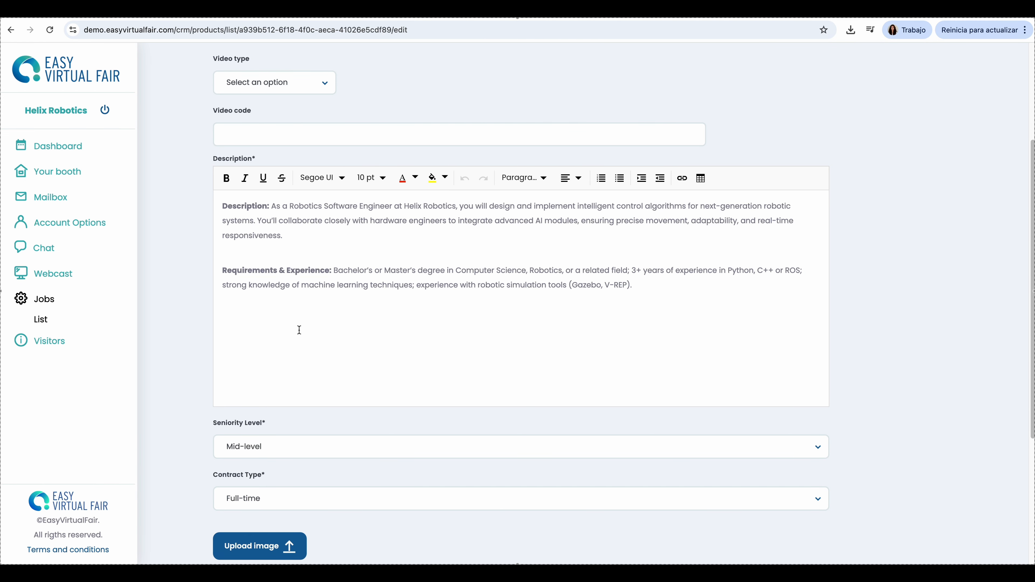
{"action": "scroll", "coordinate": [299, 329], "scroll_direction": "up", "scroll_amount": 3}
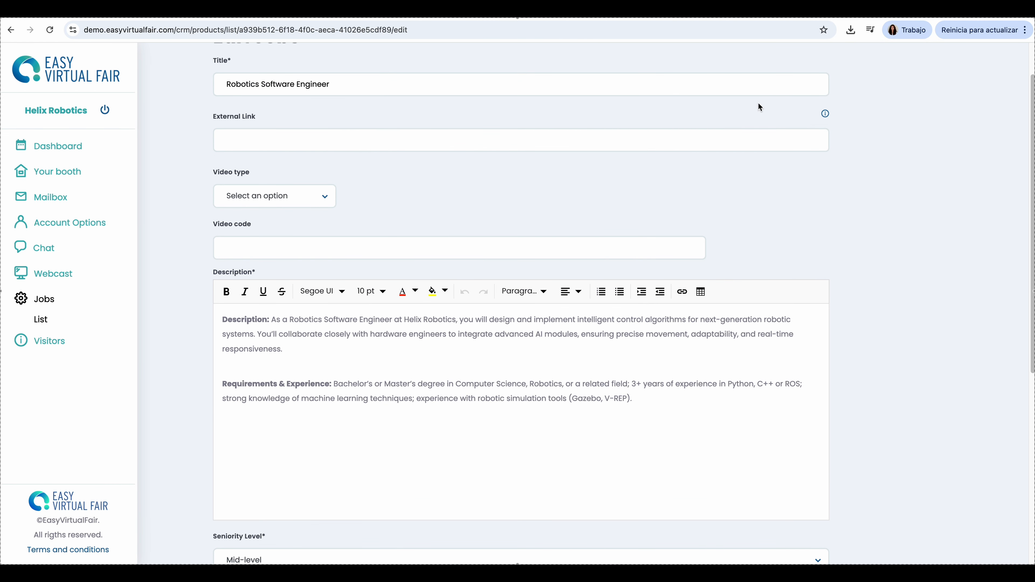
{"action": "mouse_move", "coordinate": [822, 113]}
{"action": "left_click_drag", "start_coordinate": [267, 120], "coordinate": [190, 123]}
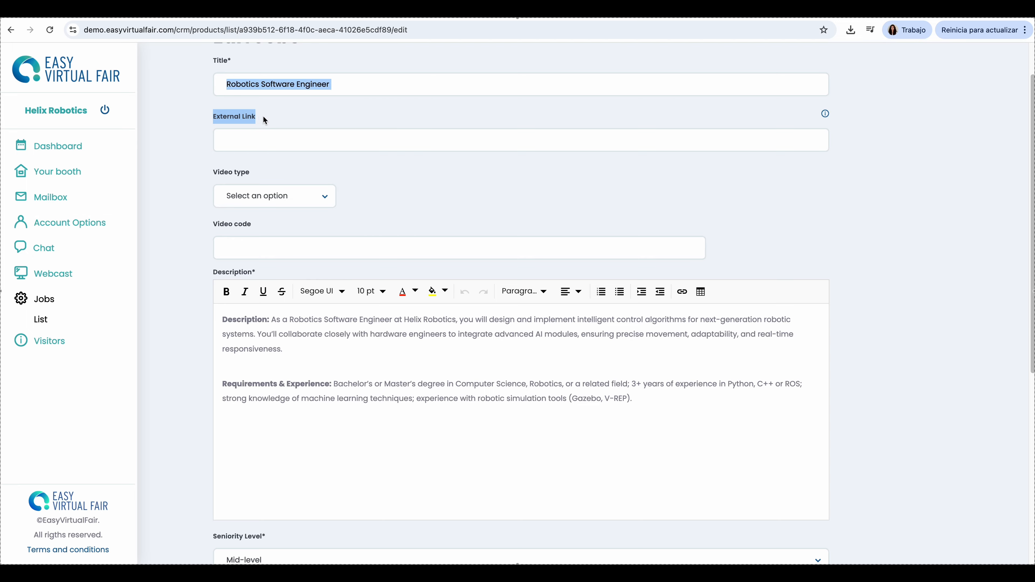
Leave External Link empty and add a new 'link' line after the job description's requirements.
{"action": "left_click", "coordinate": [296, 136]}
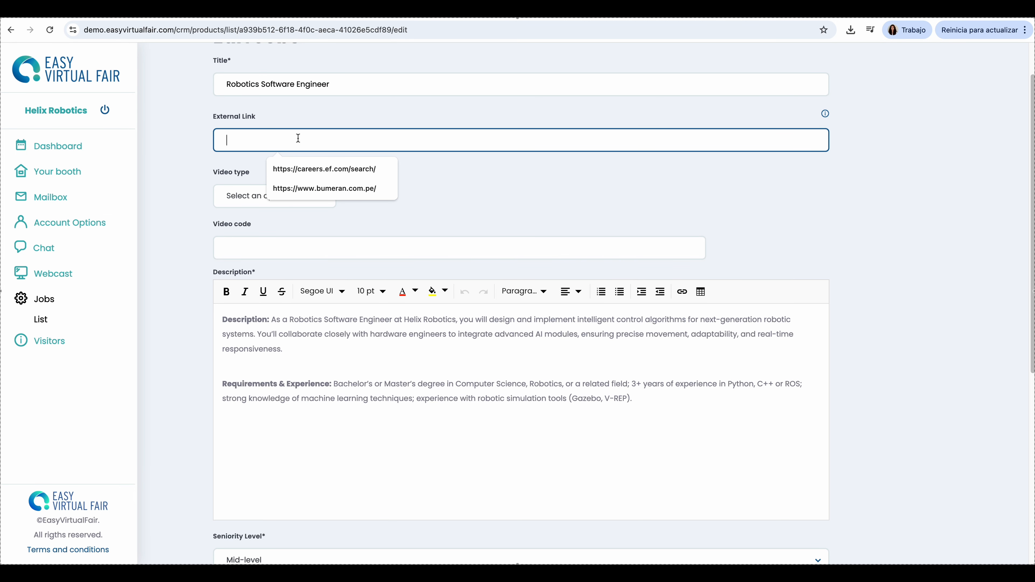
{"action": "left_click", "coordinate": [366, 117]}
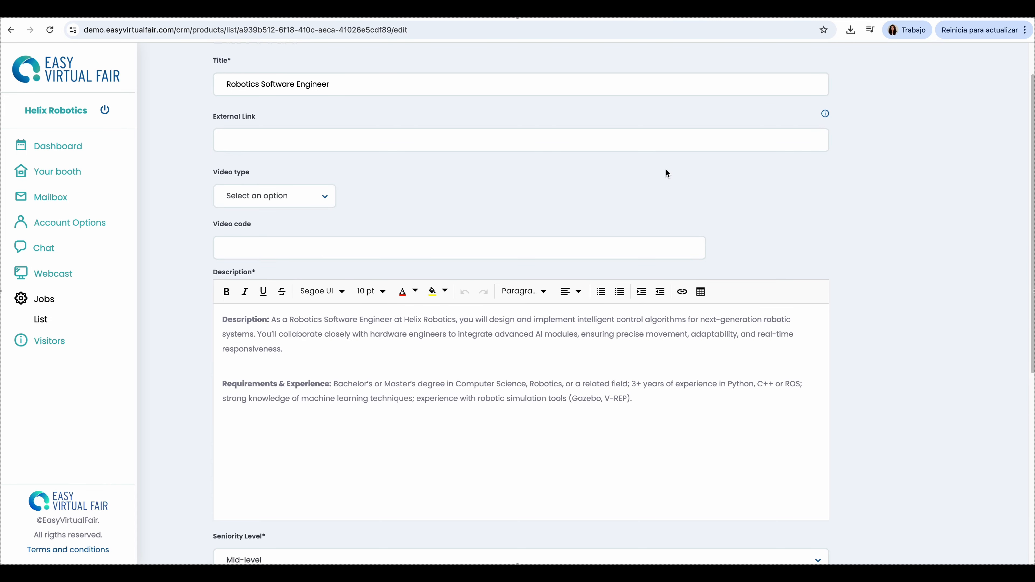
{"action": "left_click", "coordinate": [253, 140]}
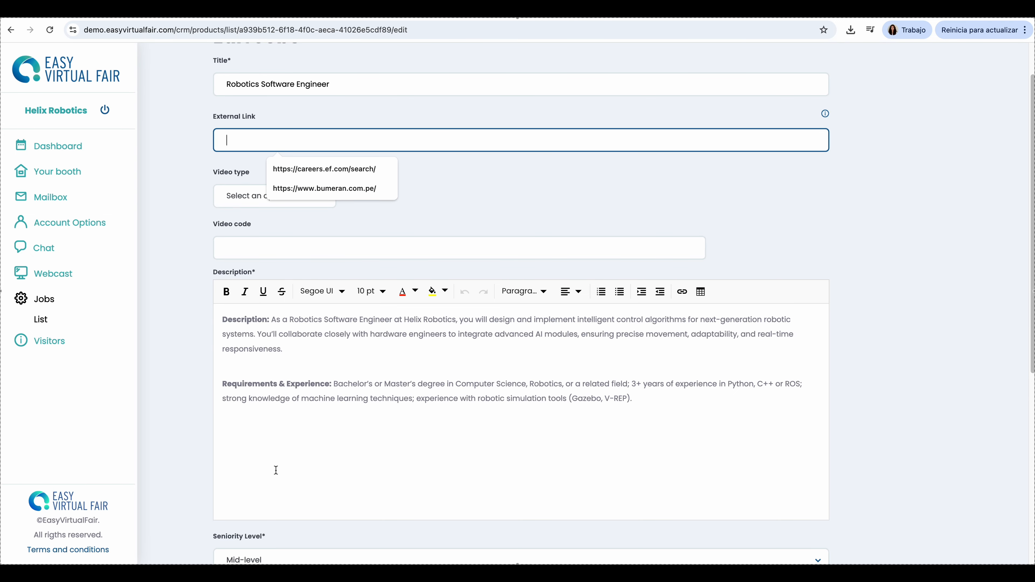
{"action": "left_click", "coordinate": [258, 434]}
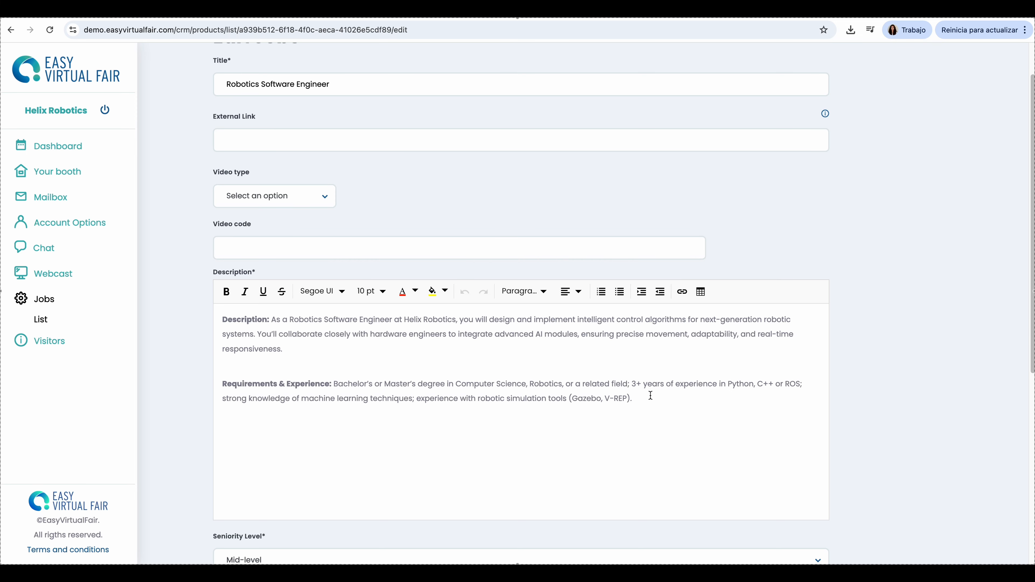
{"action": "key", "text": "Return"}
{"action": "scroll", "coordinate": [624, 401], "scroll_direction": "up", "scroll_amount": 2}
{"action": "type", "text": "link"}
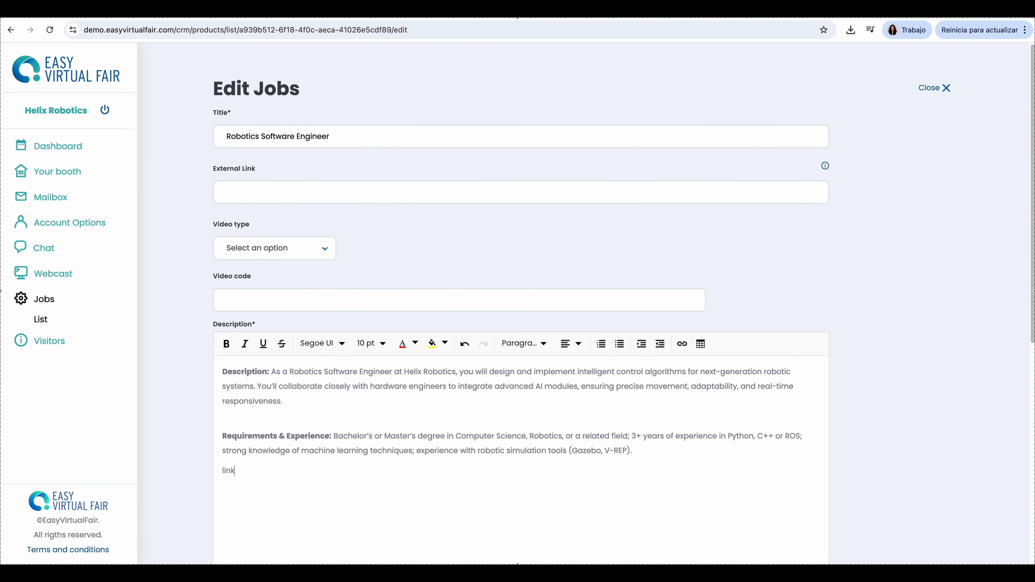
{"action": "mouse_move", "coordinate": [242, 472]}
{"action": "left_mouse_down"}
{"action": "mouse_move", "coordinate": [210, 472]}
{"action": "mouse_move", "coordinate": [224, 472]}
{"action": "left_mouse_up"}
{"action": "left_click", "coordinate": [682, 344]}
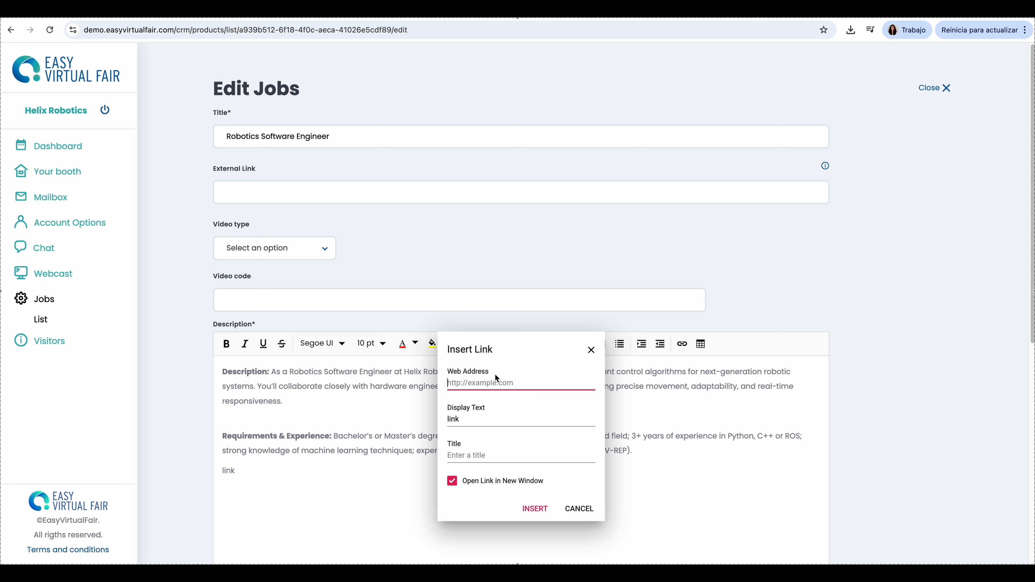
{"action": "left_click", "coordinate": [591, 350]}
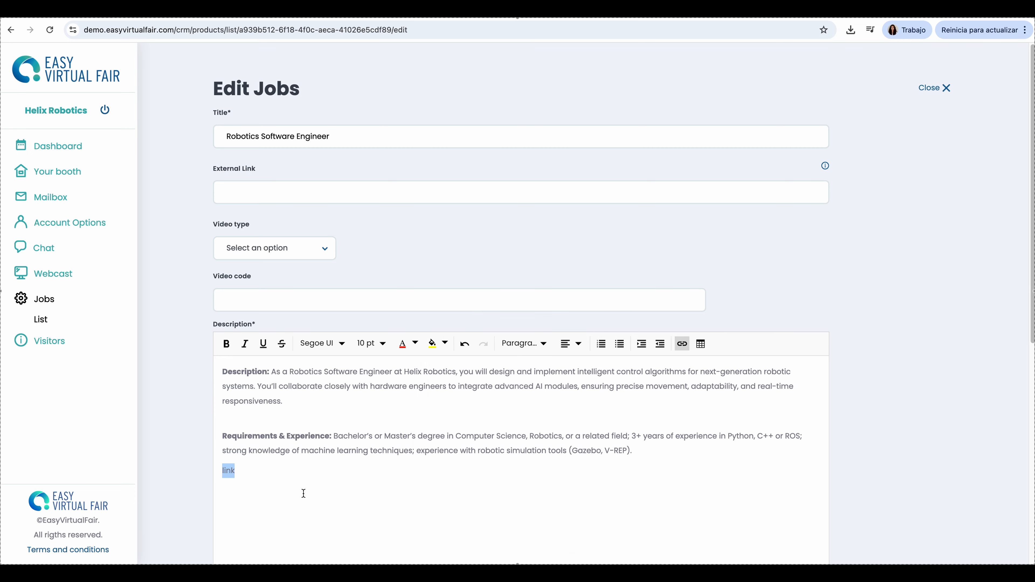
Name the job document 'HELIX INFORMATION', save the job, and view its applicants.
{"action": "left_click", "coordinate": [245, 472]}
{"action": "scroll", "coordinate": [337, 467], "scroll_direction": "down", "scroll_amount": 5}
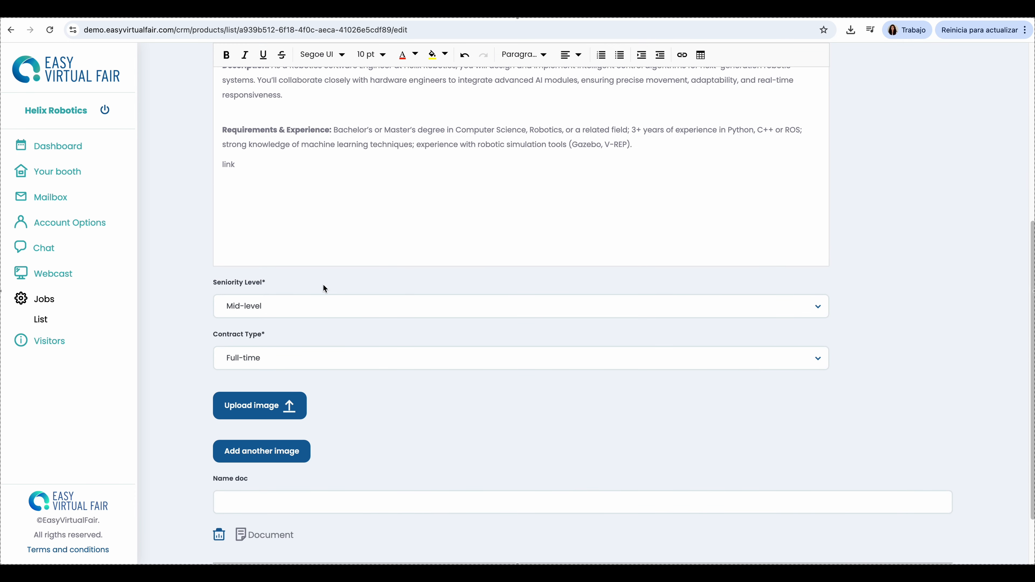
{"action": "scroll", "coordinate": [272, 405], "scroll_direction": "down", "scroll_amount": 2}
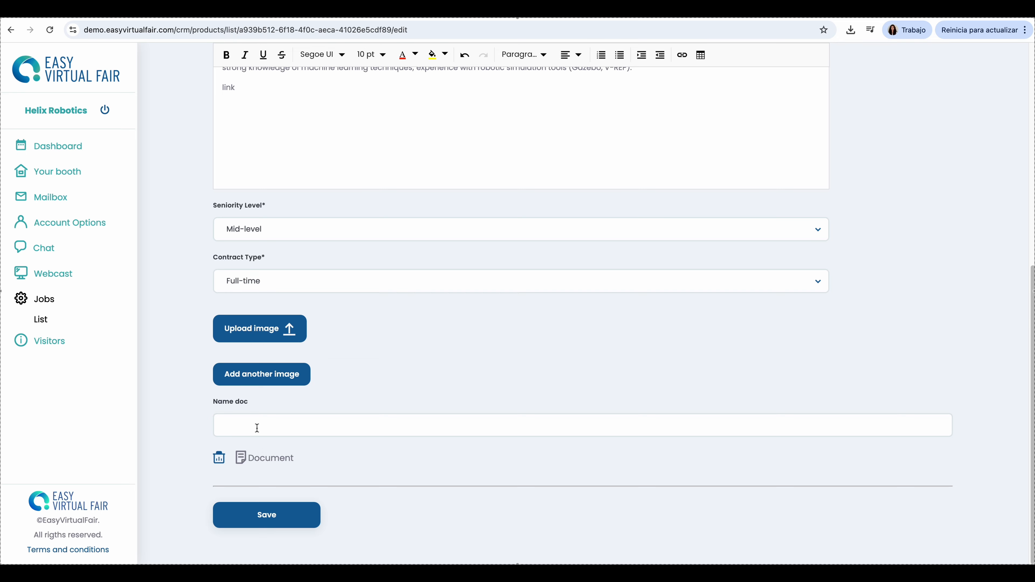
{"action": "left_click", "coordinate": [232, 429]}
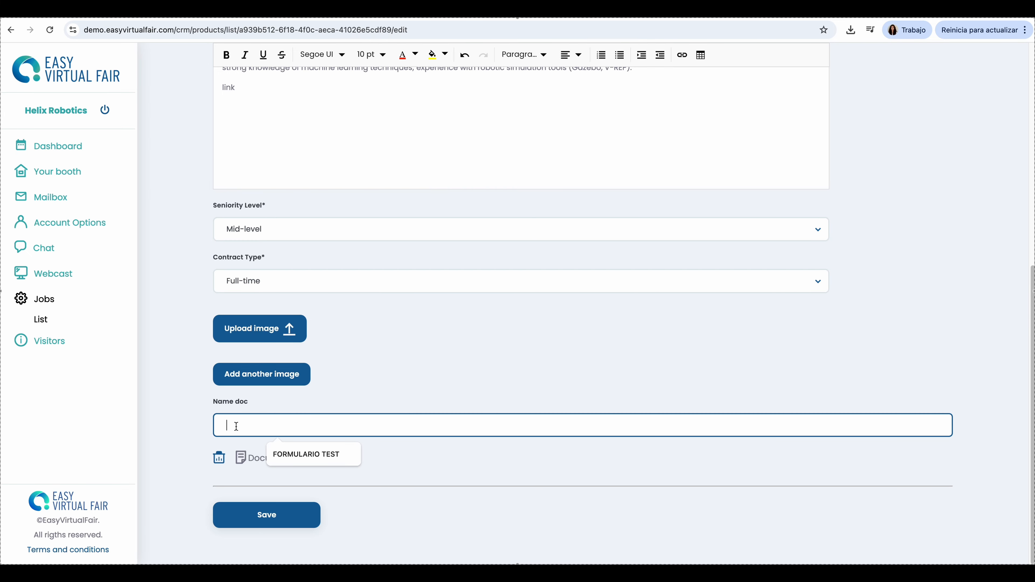
{"action": "type", "text": "HELIX INFORMATIOn"}
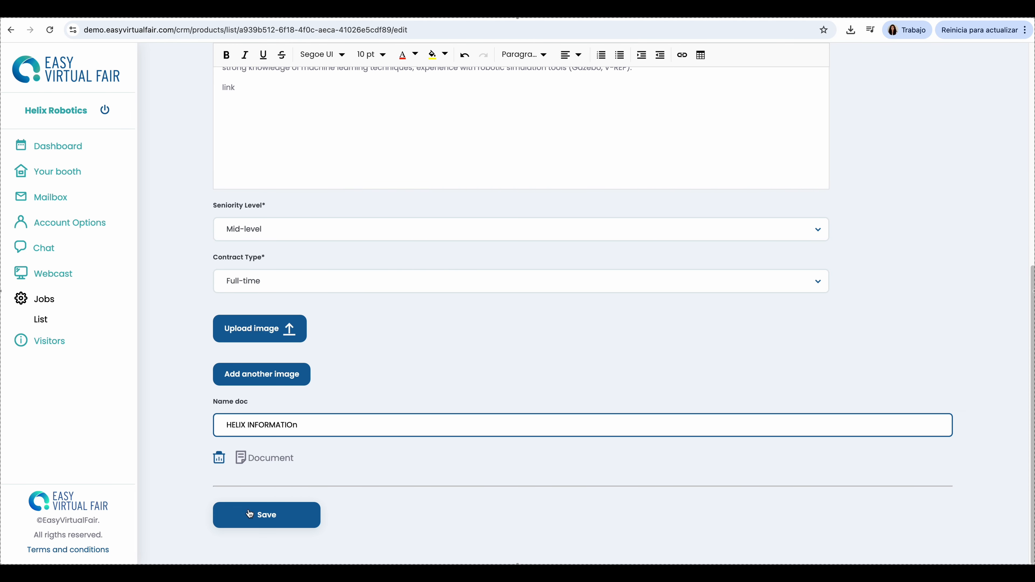
{"action": "key", "text": "BackSpace"}
{"action": "type", "text": "N"}
{"action": "left_click", "coordinate": [233, 514]}
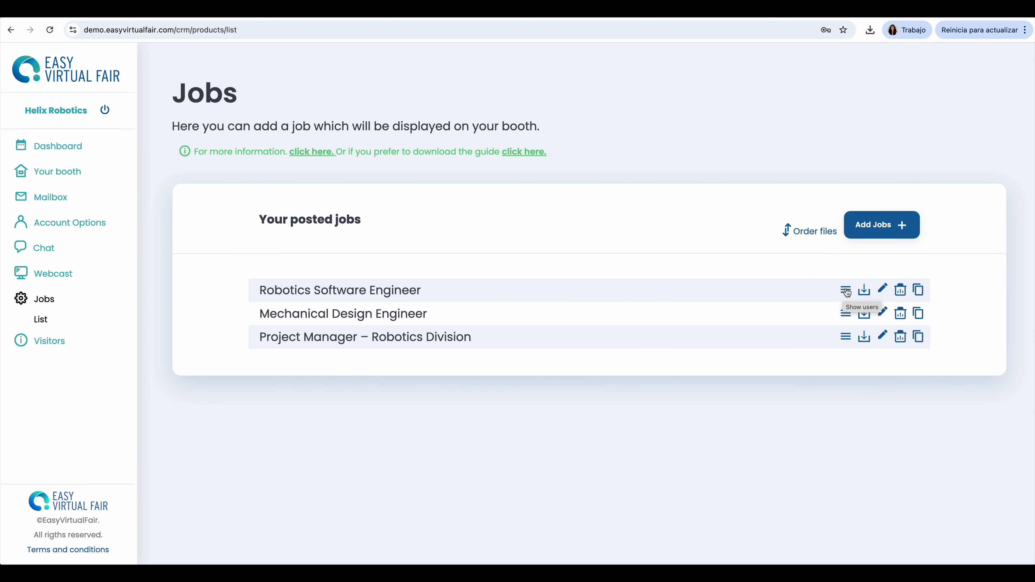
{"action": "left_click", "coordinate": [846, 292]}
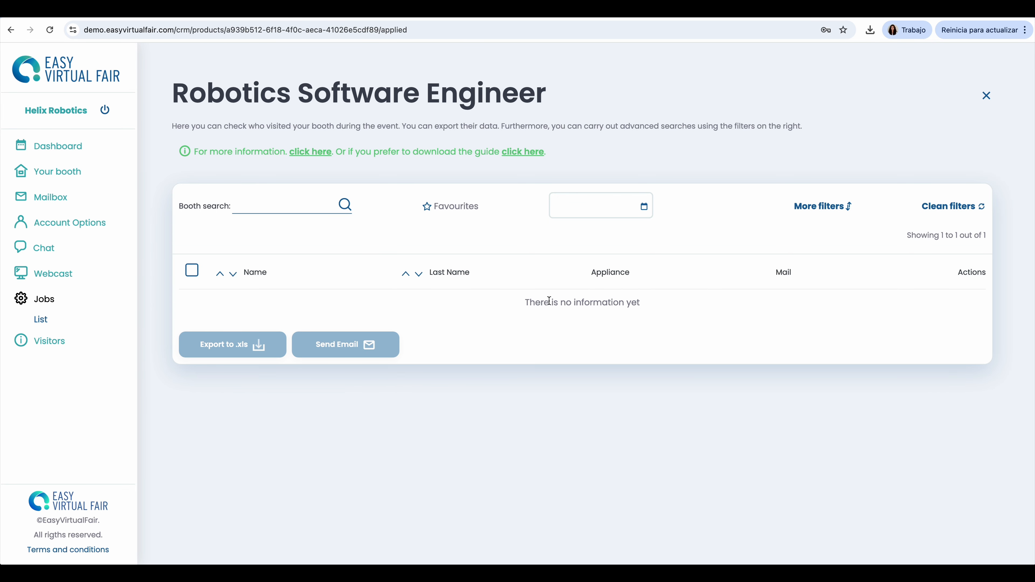
Check applicants for Mechanical Design Engineer and Project Manager – Robotics Division, then open Visitors.
{"action": "left_click", "coordinate": [987, 96]}
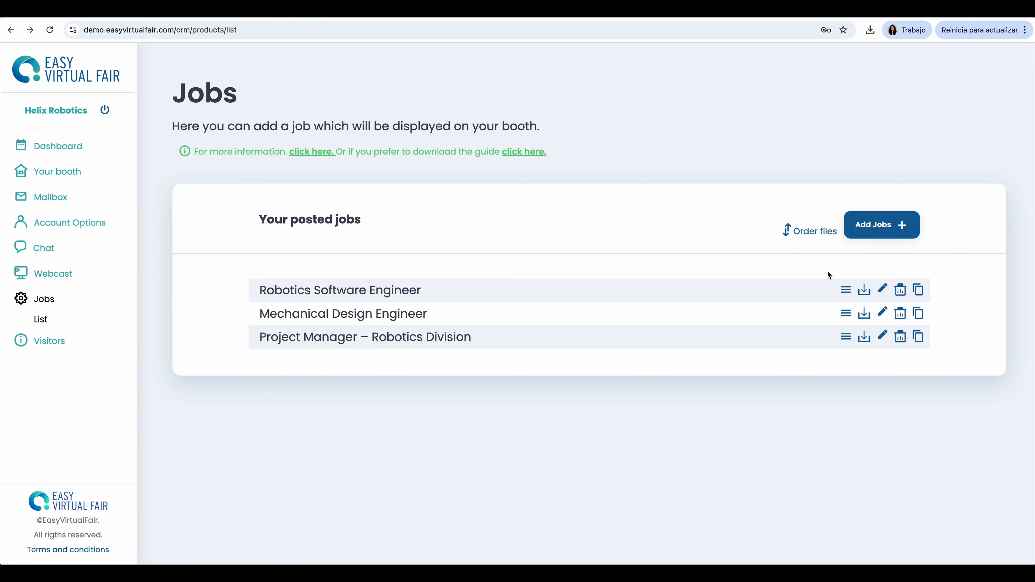
{"action": "left_click", "coordinate": [846, 316]}
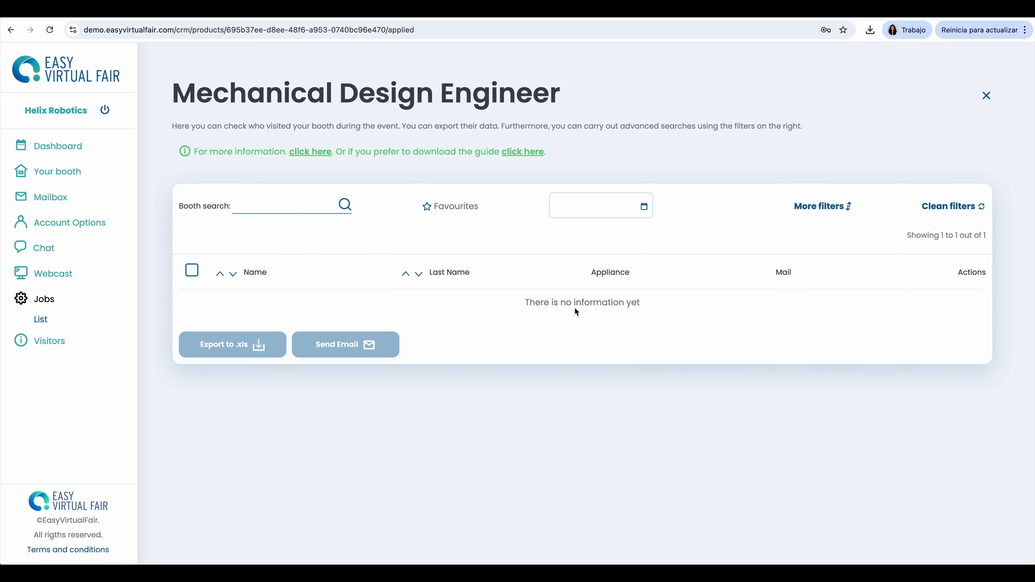
{"action": "left_click", "coordinate": [987, 95]}
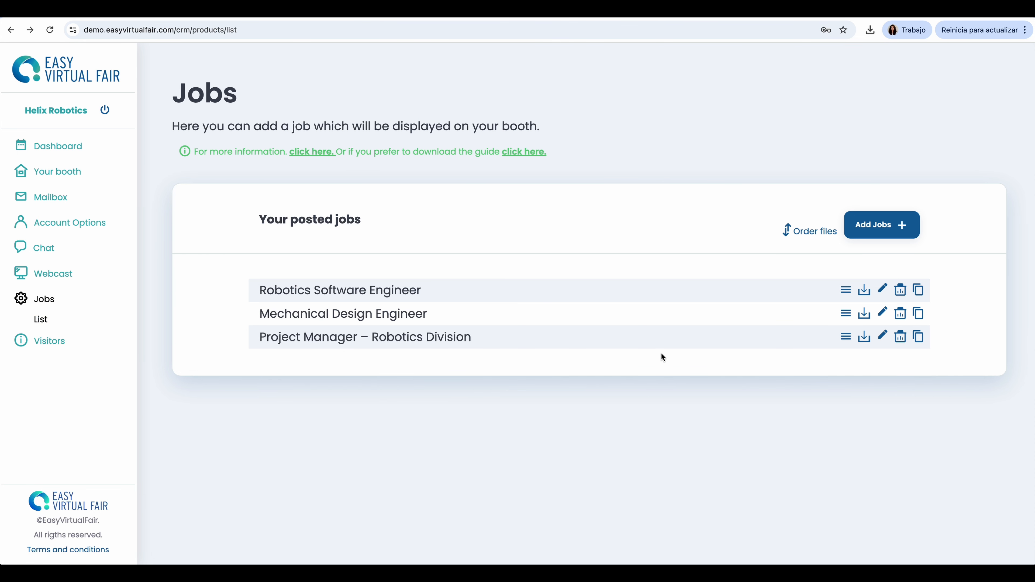
{"action": "left_click", "coordinate": [846, 337]}
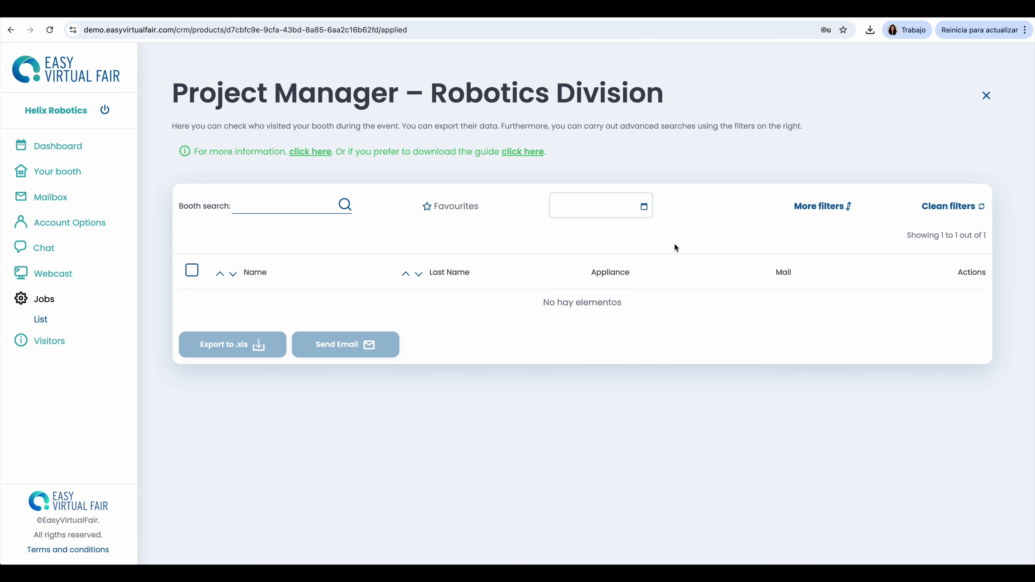
{"action": "left_click", "coordinate": [986, 95]}
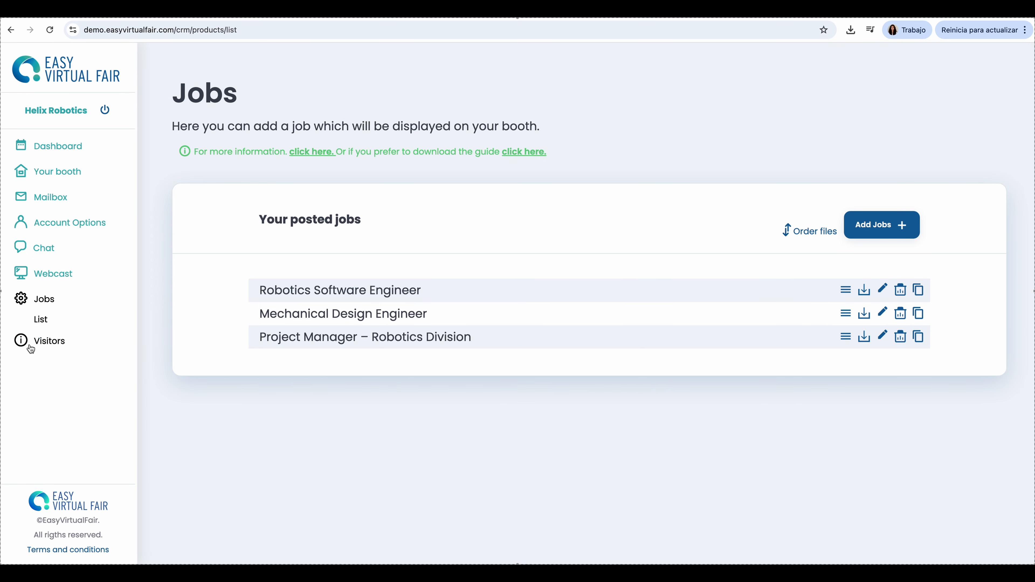
{"action": "left_click", "coordinate": [36, 338]}
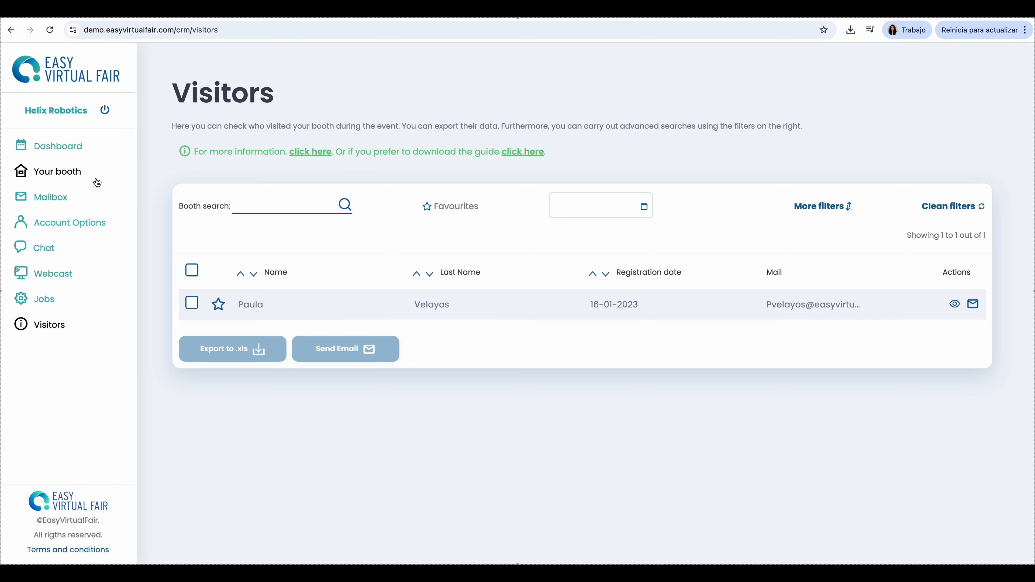
Open the booth Dashboard and review its stat cards for registered users, private chats and public chats.
{"action": "left_click", "coordinate": [59, 146]}
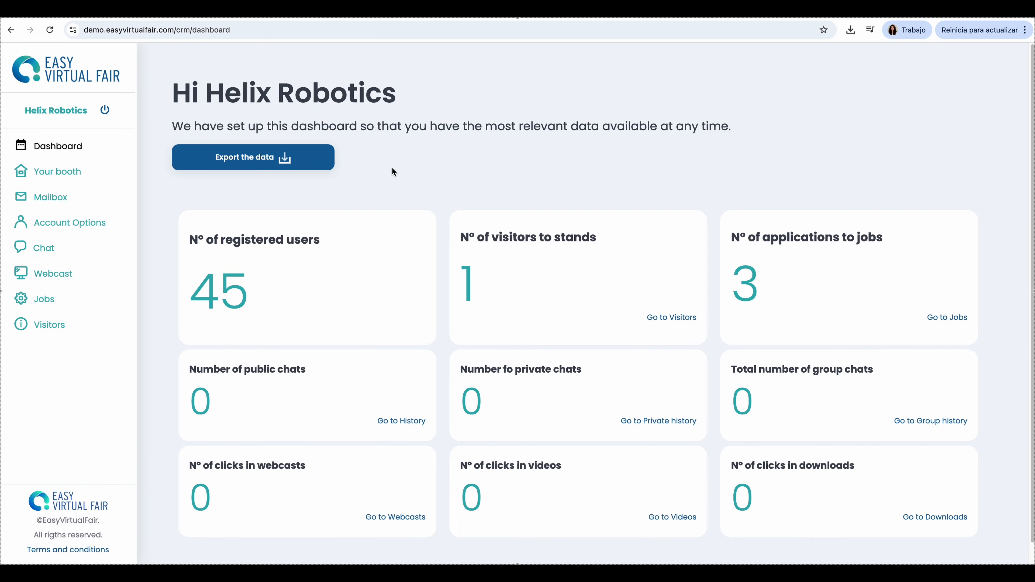
{"action": "scroll", "coordinate": [388, 171], "scroll_direction": "down", "scroll_amount": 1}
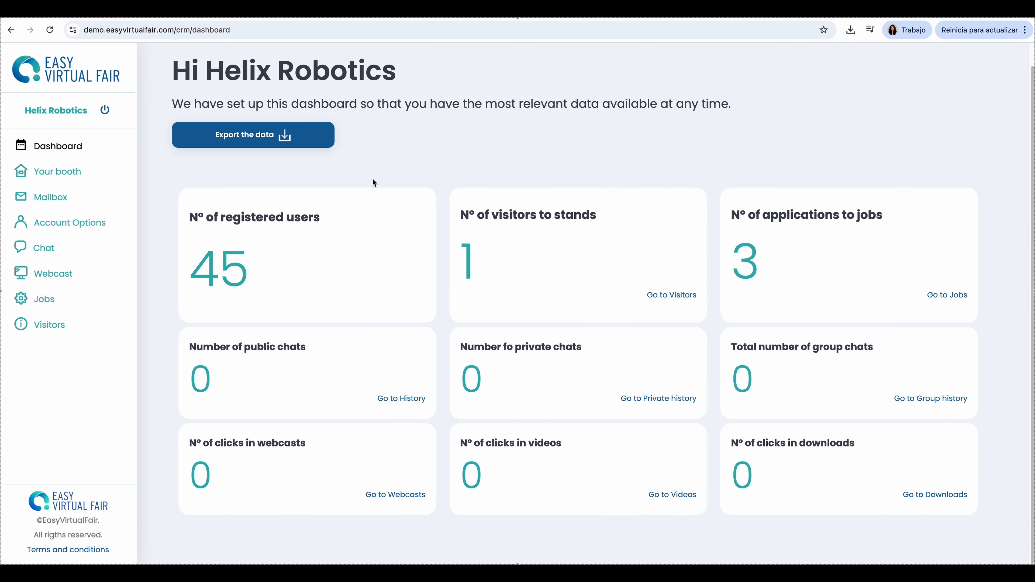
{"action": "left_click_drag", "start_coordinate": [193, 214], "coordinate": [335, 220]}
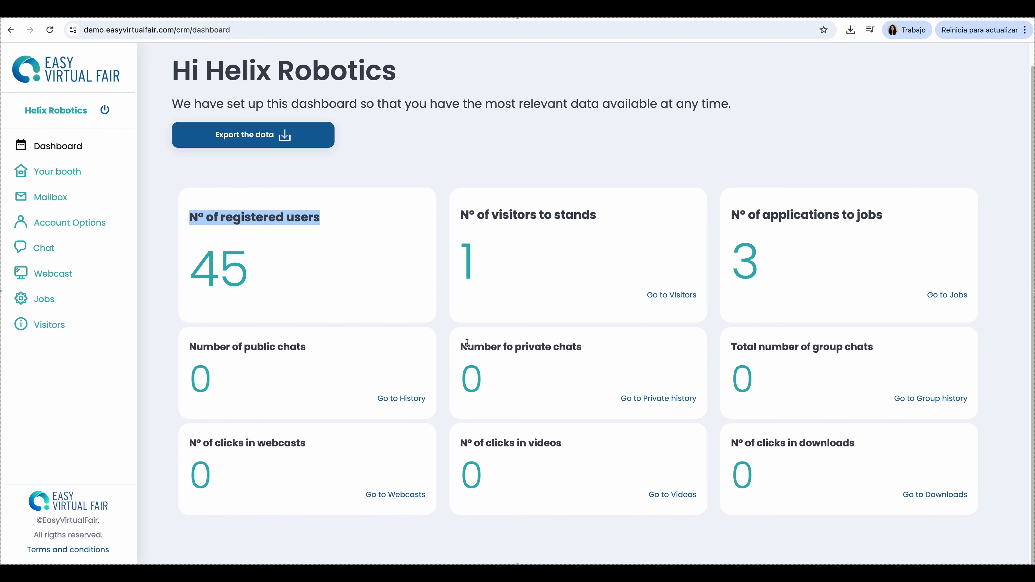
{"action": "left_click_drag", "start_coordinate": [461, 344], "coordinate": [598, 347]}
{"action": "left_click_drag", "start_coordinate": [188, 347], "coordinate": [354, 350]}
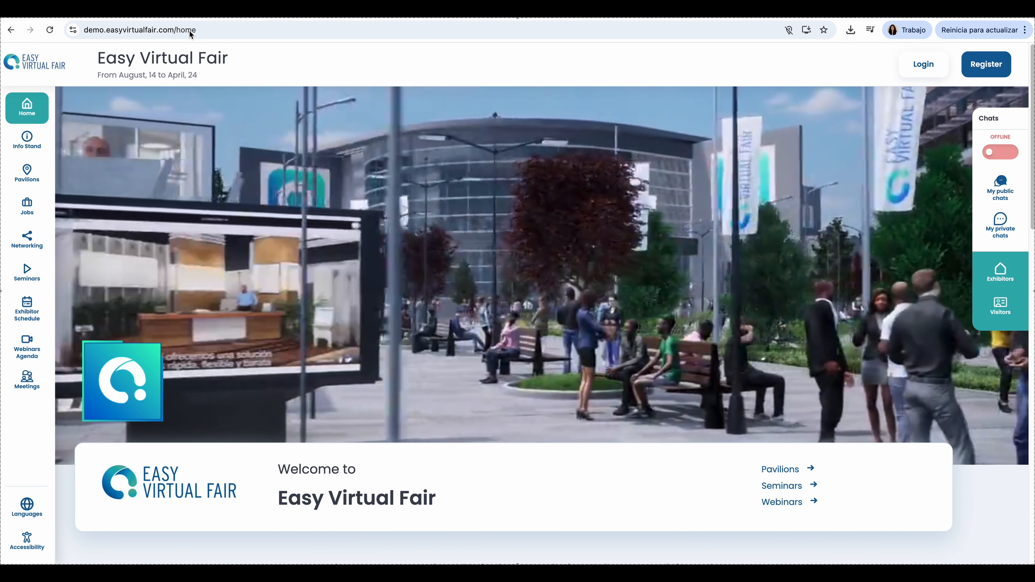
Replace 'home' in the address with DEMO/ and load the fair's welcome page.
{"action": "left_click", "coordinate": [188, 29]}
{"action": "double_click", "coordinate": [189, 29]}
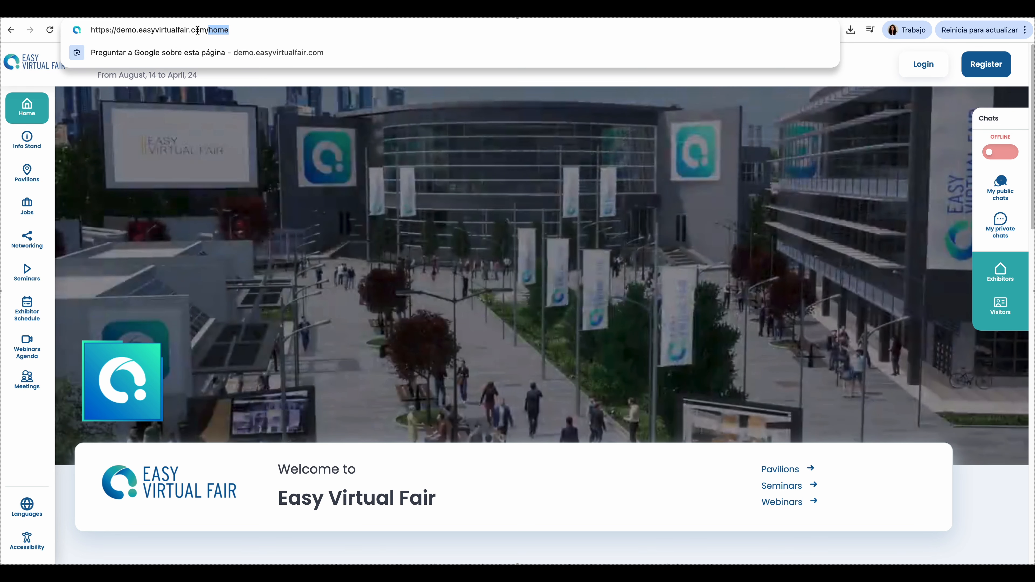
{"action": "type", "text": "DEMO"}
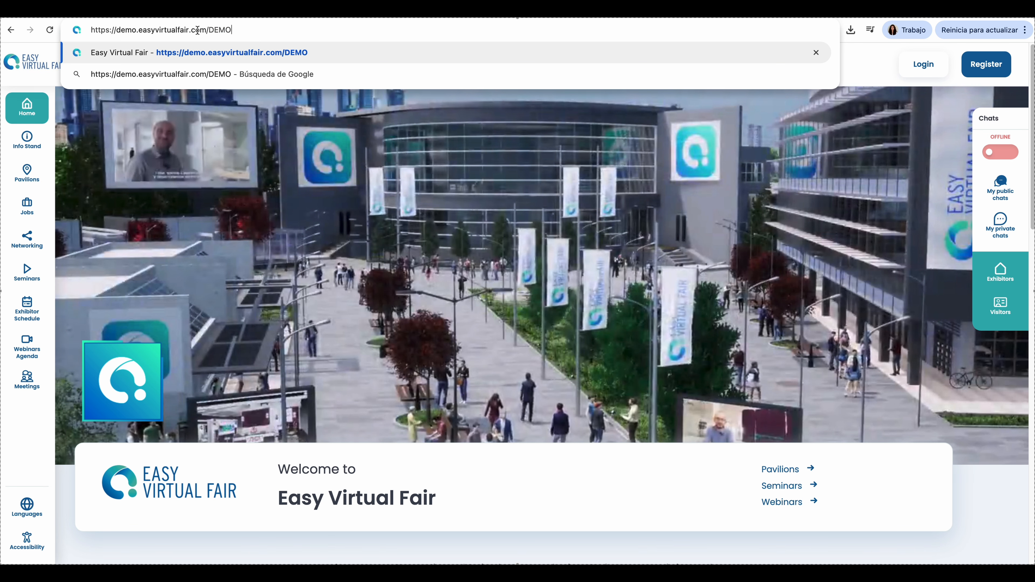
{"action": "type", "text": "/"}
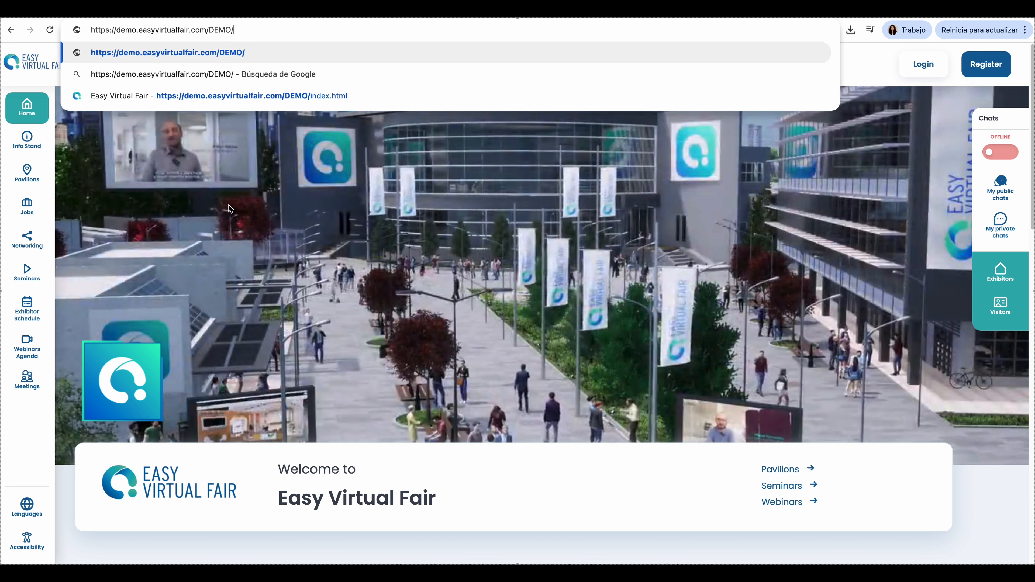
{"action": "key", "text": "Return"}
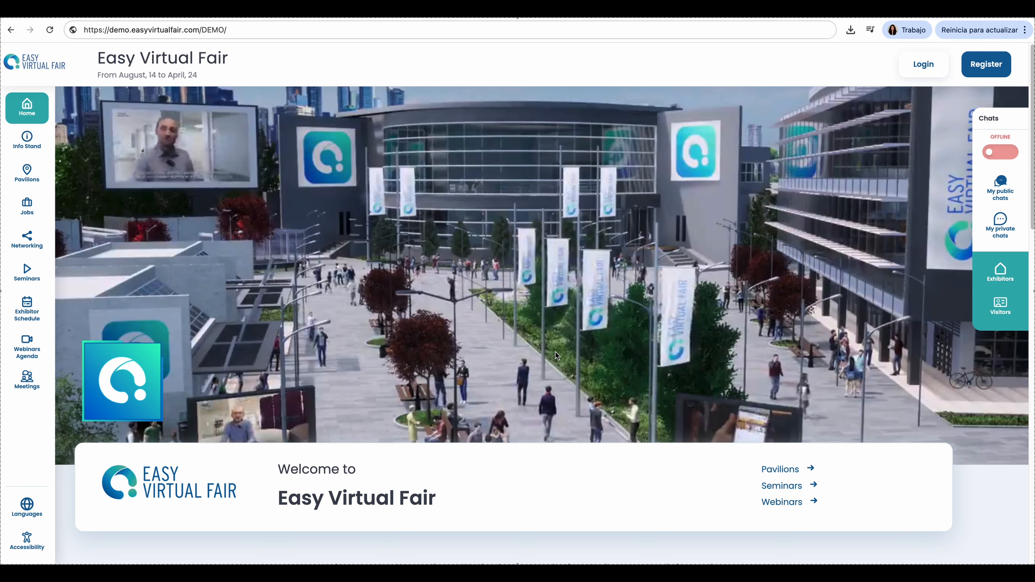
{"action": "scroll", "coordinate": [556, 351], "scroll_direction": "down", "scroll_amount": 1}
On the login page, autofill the saved booth chat username and password.
{"action": "scroll", "coordinate": [555, 352], "scroll_direction": "up", "scroll_amount": 1}
{"action": "left_click", "coordinate": [923, 64]}
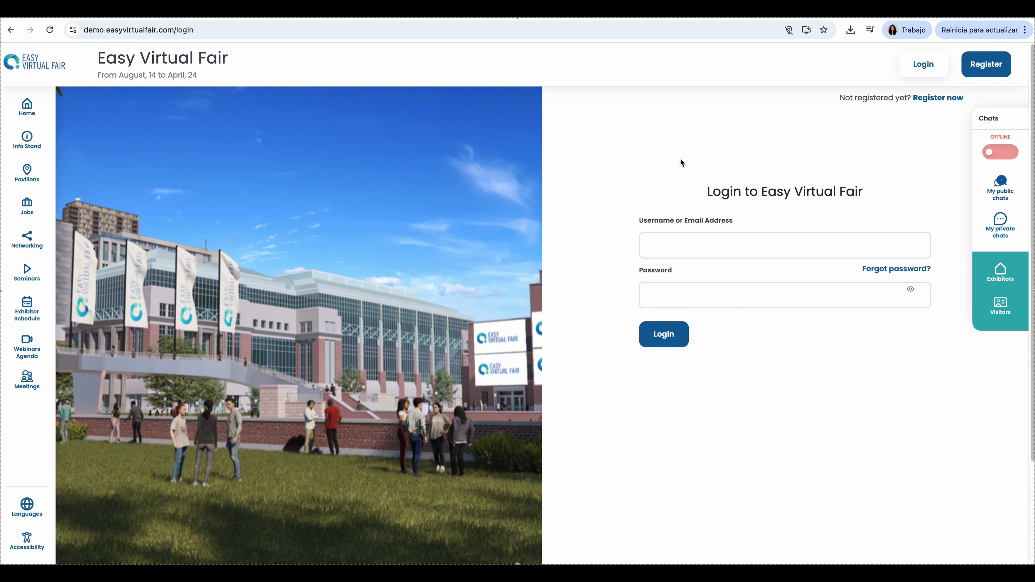
{"action": "left_click", "coordinate": [691, 246]}
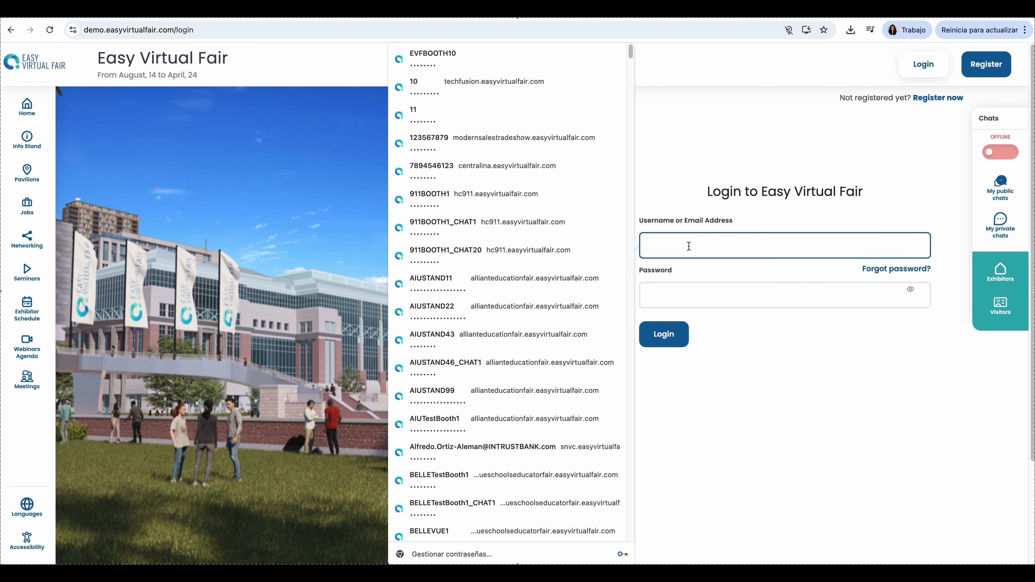
{"action": "type", "text": "EVFBO"}
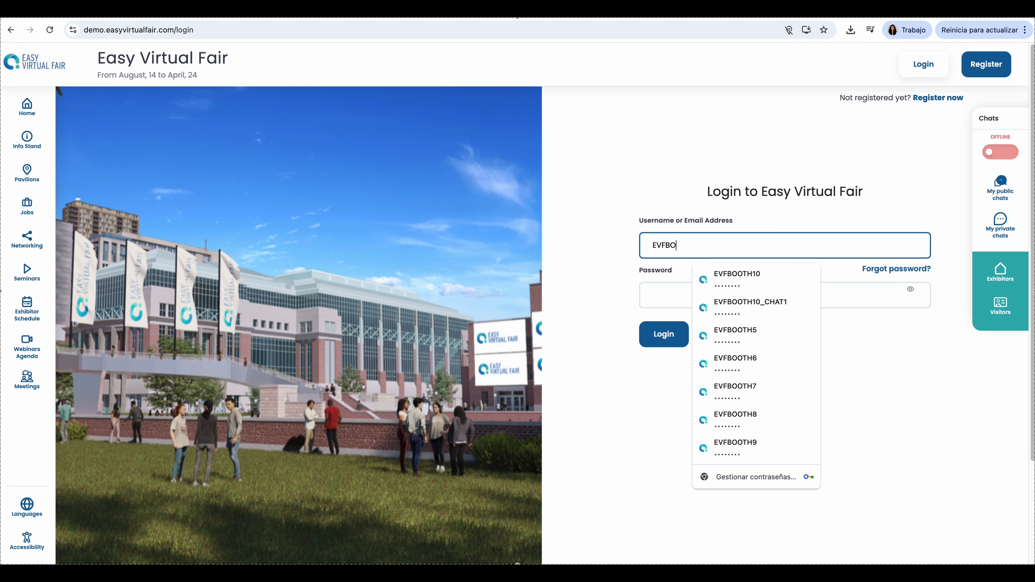
{"action": "left_click", "coordinate": [719, 280]}
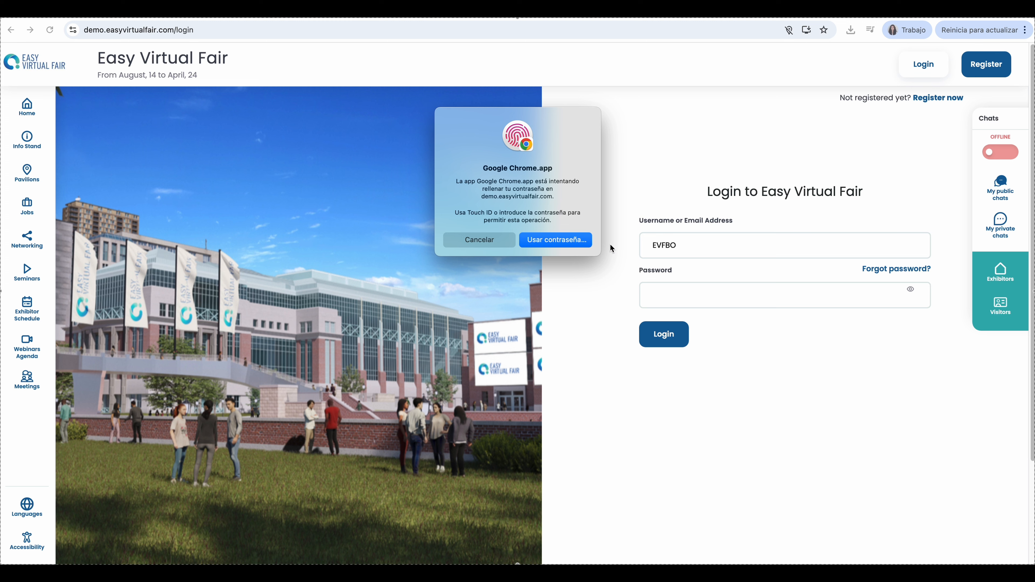
{"action": "type", "text": "_CHAT"}
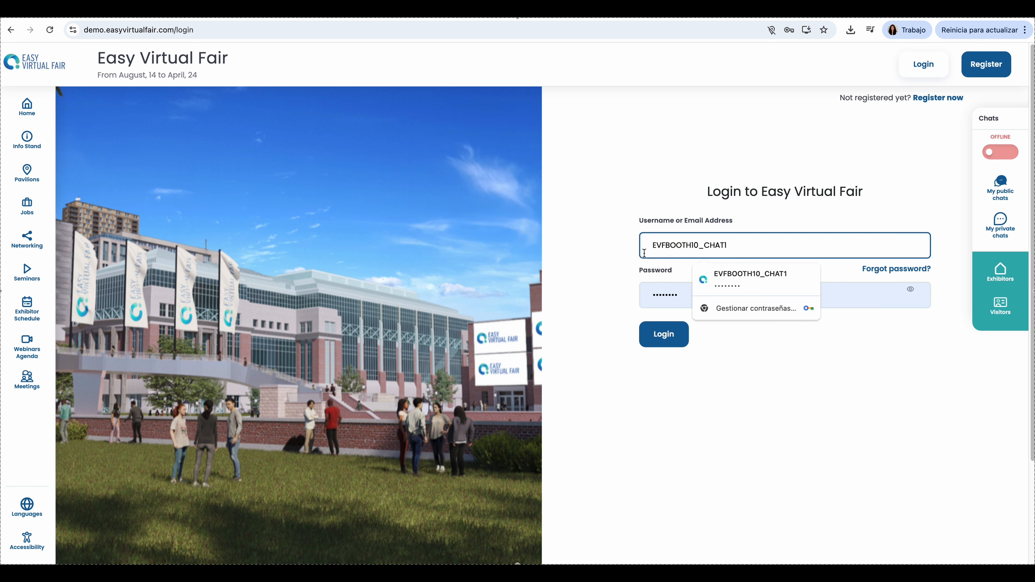
{"action": "type", "text": "1"}
{"action": "mouse_move", "coordinate": [749, 250]}
{"action": "left_mouse_down"}
{"action": "mouse_move", "coordinate": [659, 249]}
{"action": "mouse_move", "coordinate": [730, 247]}
{"action": "left_mouse_up"}
{"action": "left_click", "coordinate": [659, 249]}
{"action": "left_click", "coordinate": [735, 247]}
{"action": "left_click_drag", "start_coordinate": [699, 247], "coordinate": [731, 247]}
{"action": "left_click", "coordinate": [732, 245]}
{"action": "left_click", "coordinate": [674, 294]}
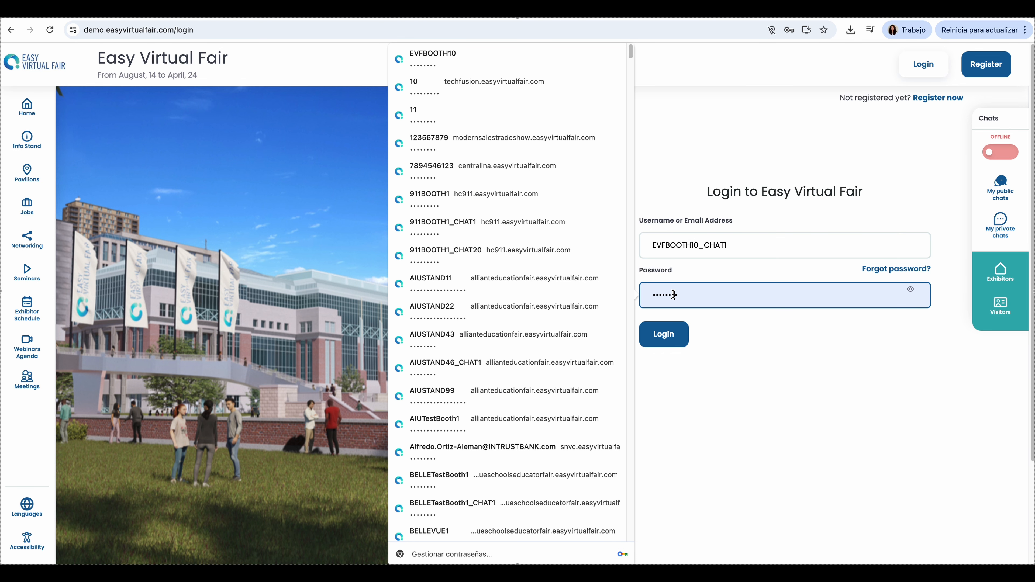
{"action": "left_click", "coordinate": [667, 337]}
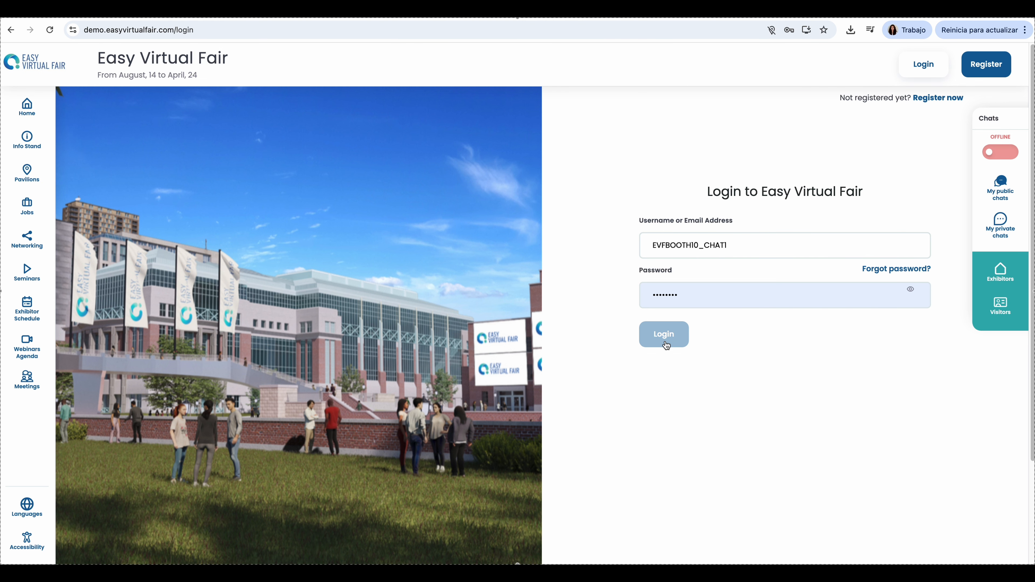
Correct the username's trailing digit and submit the login.
{"action": "left_click", "coordinate": [700, 245]}
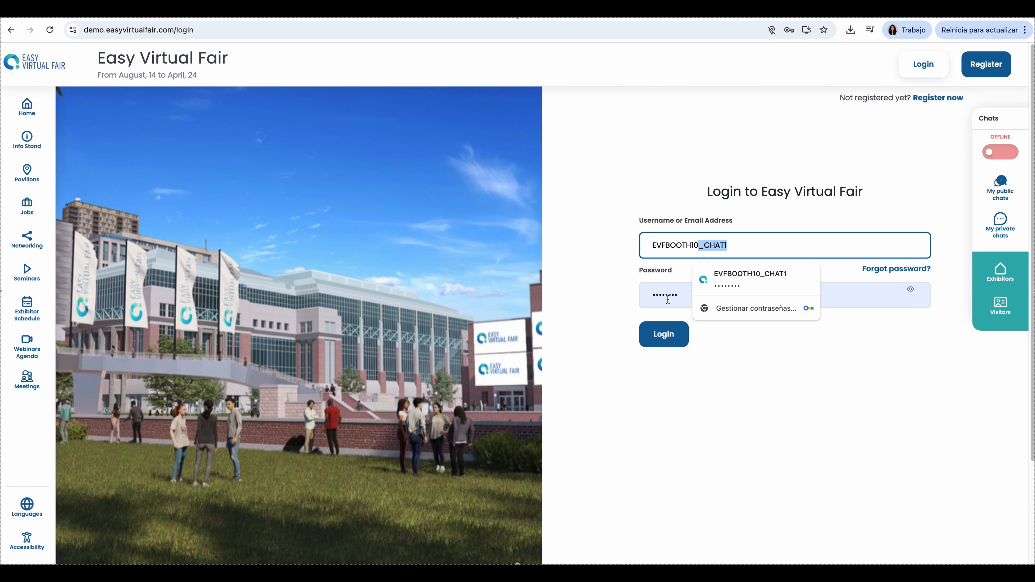
{"action": "left_click", "coordinate": [734, 248]}
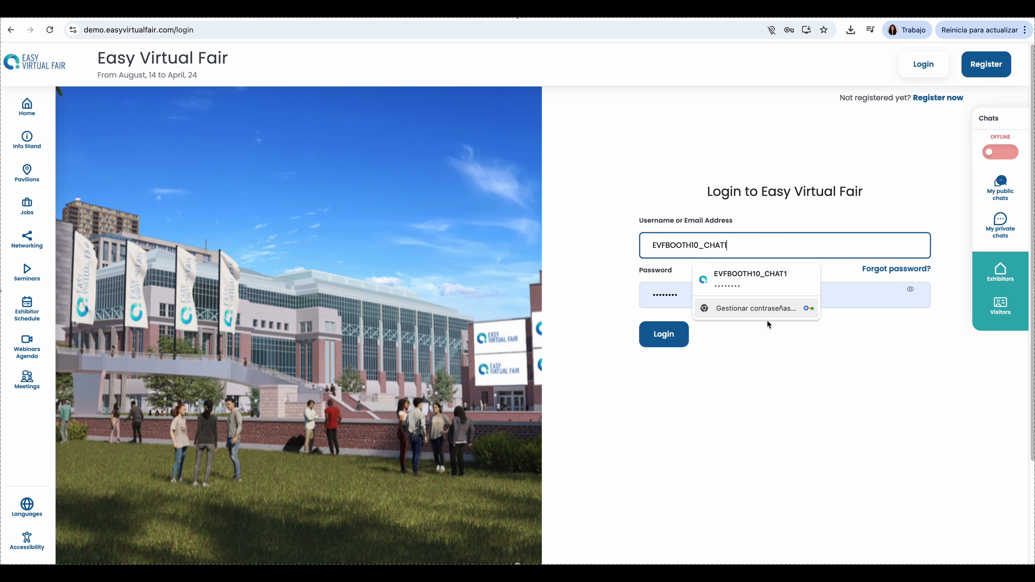
{"action": "left_click", "coordinate": [760, 346]}
{"action": "left_click", "coordinate": [653, 339]}
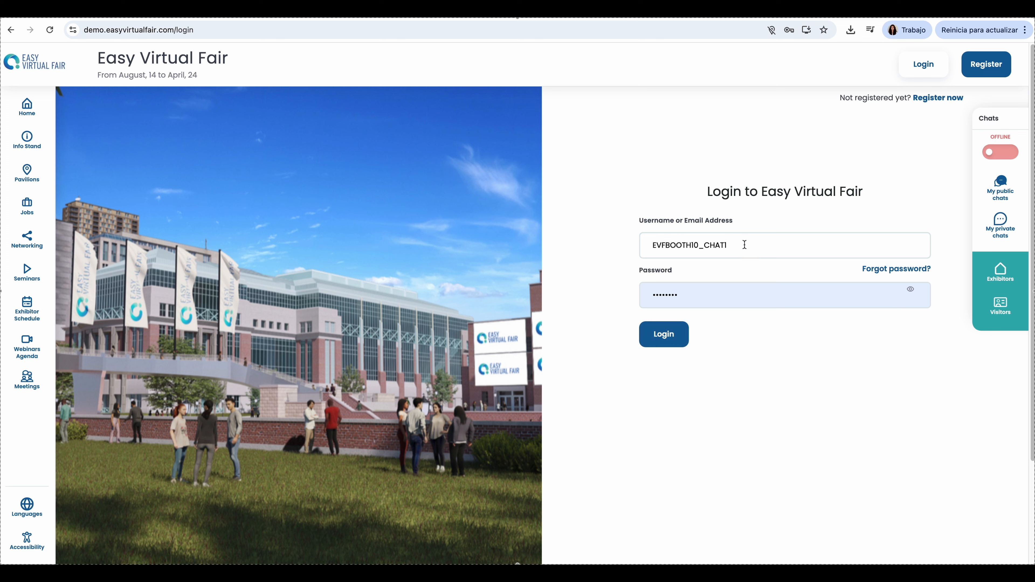
{"action": "left_click", "coordinate": [730, 245]}
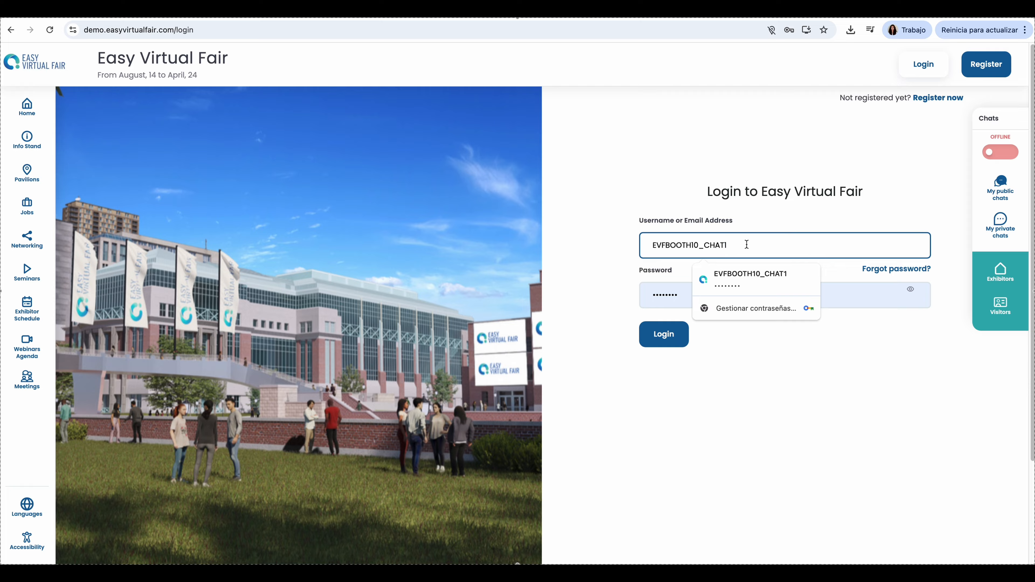
{"action": "type", "text": "2"}
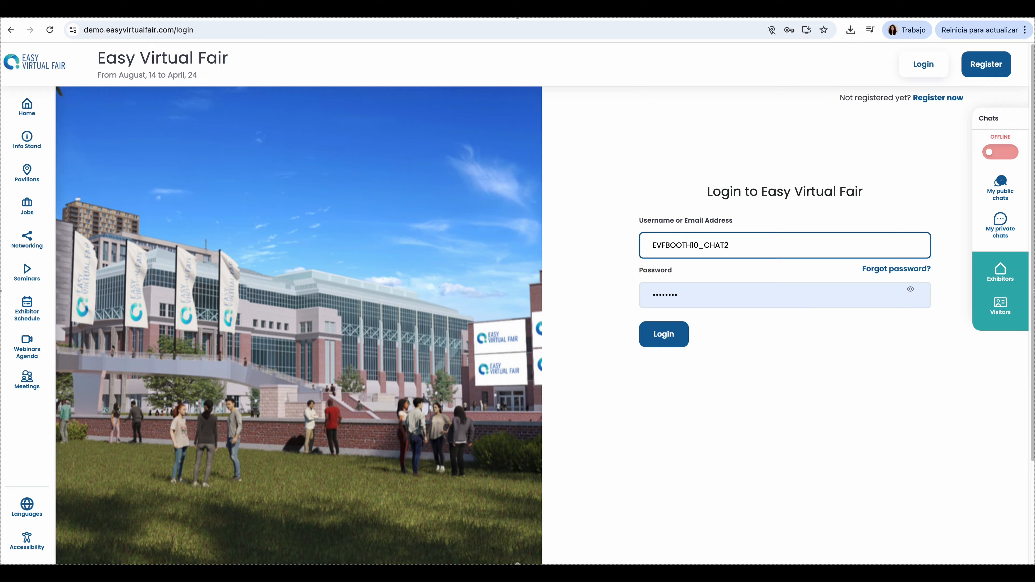
{"action": "key", "text": "BackSpace"}
{"action": "type", "text": "3"}
{"action": "key", "text": "BackSpace"}
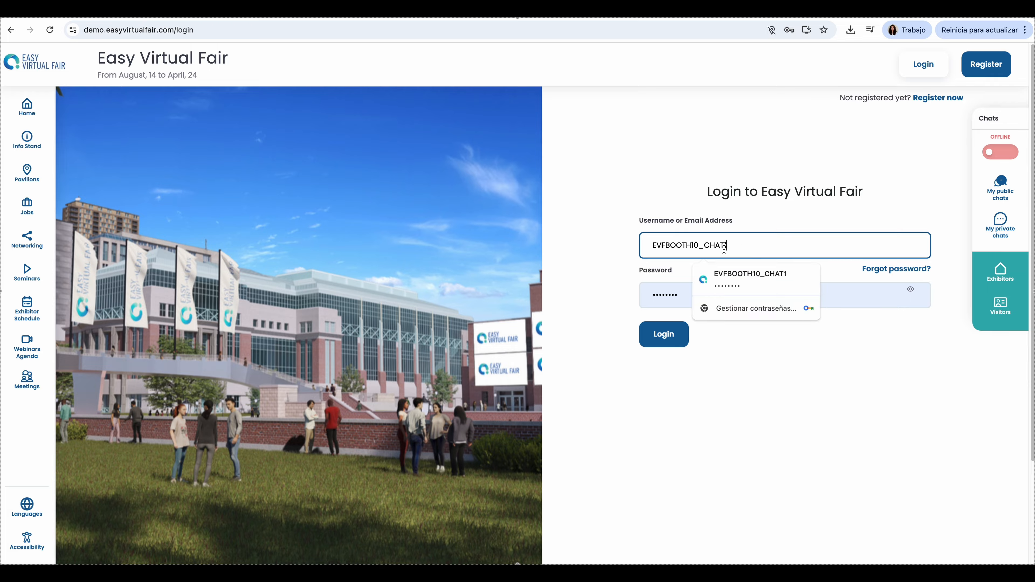
{"action": "left_click", "coordinate": [669, 341]}
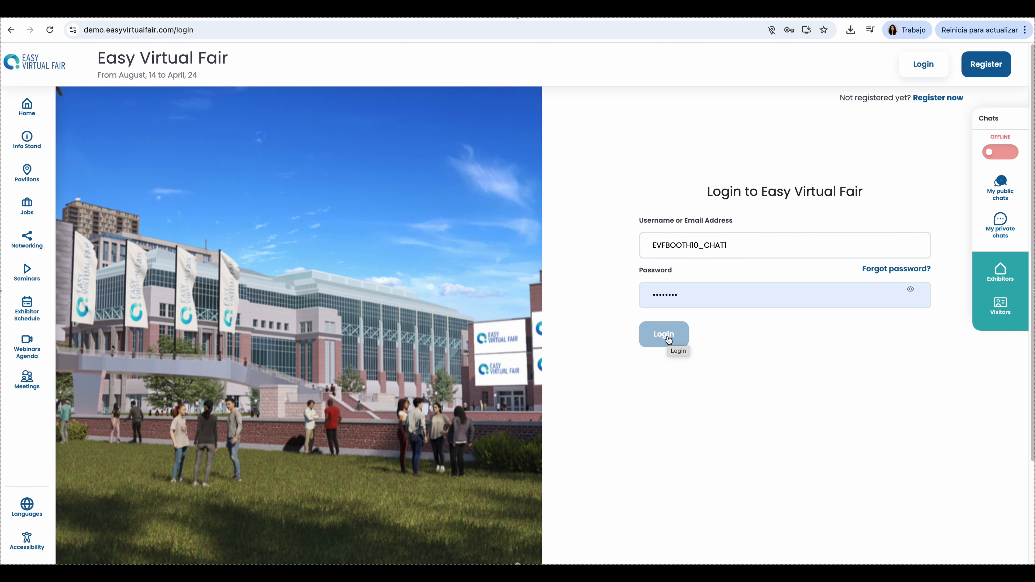
{"action": "left_click", "coordinate": [669, 341]}
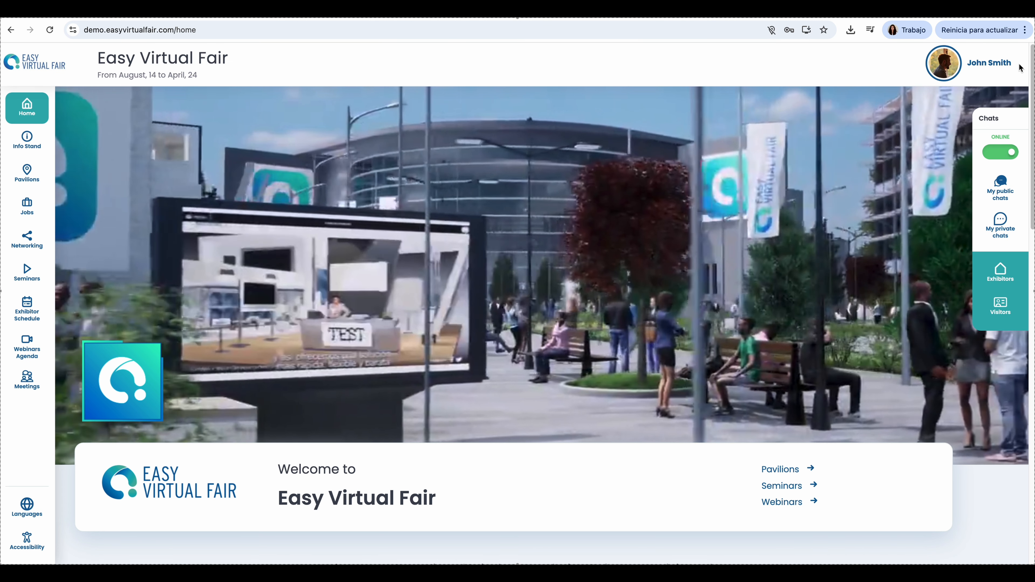
Open the signed-in user's profile settings and make the details editable.
{"action": "left_click_drag", "start_coordinate": [1019, 65], "coordinate": [968, 68]}
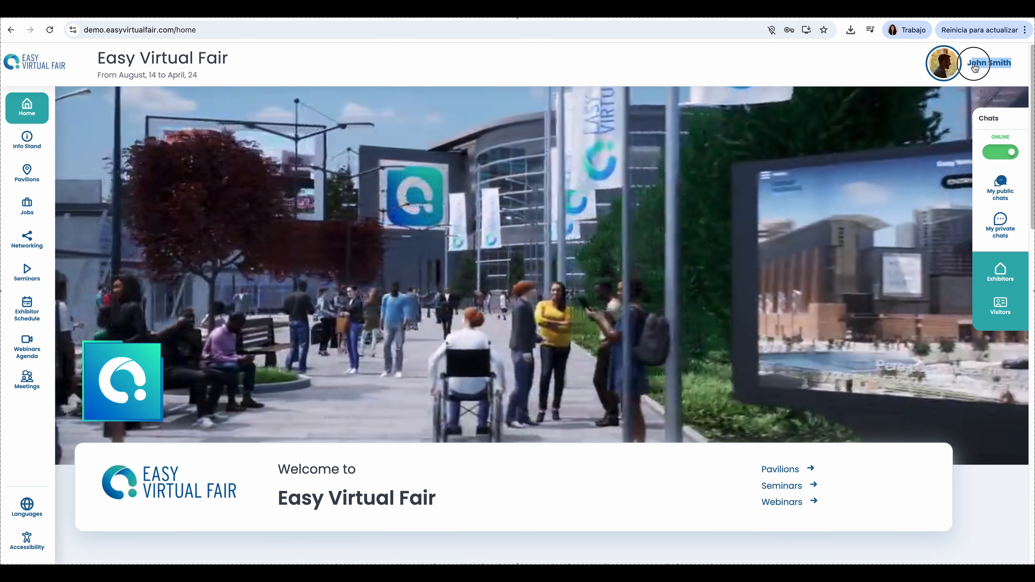
{"action": "left_click", "coordinate": [975, 67]}
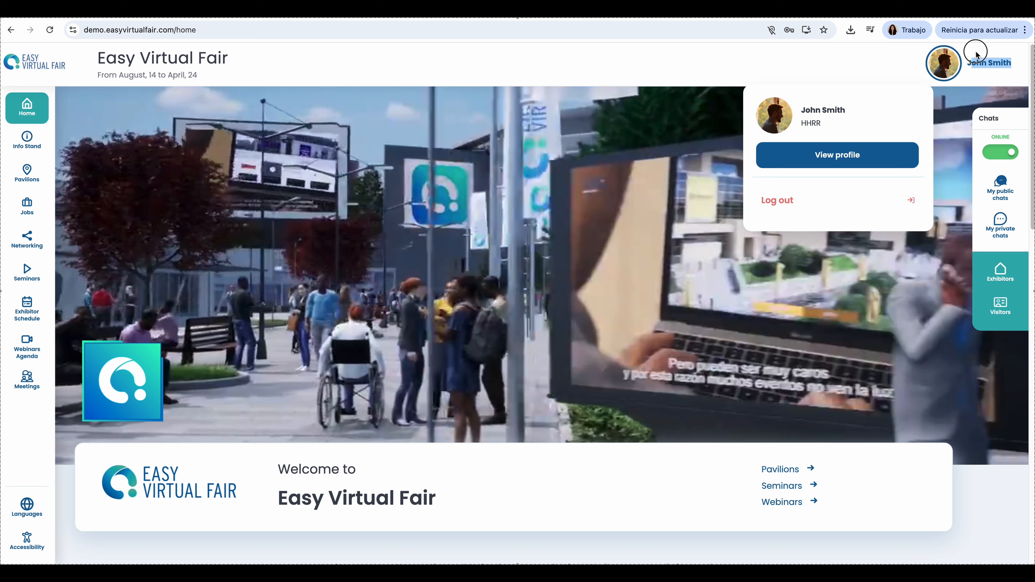
{"action": "left_click", "coordinate": [976, 69]}
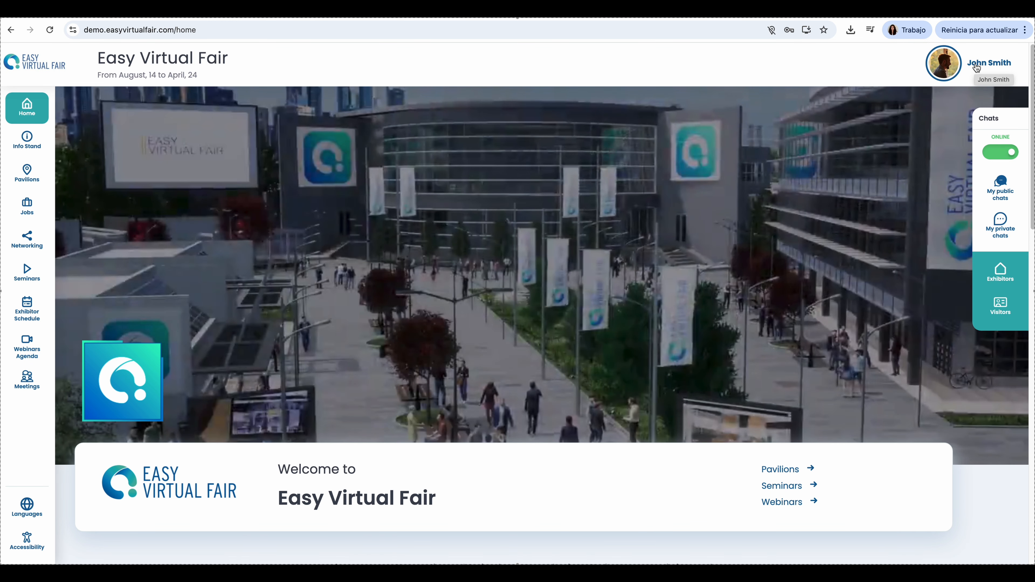
{"action": "left_click", "coordinate": [975, 68]}
{"action": "left_click", "coordinate": [835, 163]}
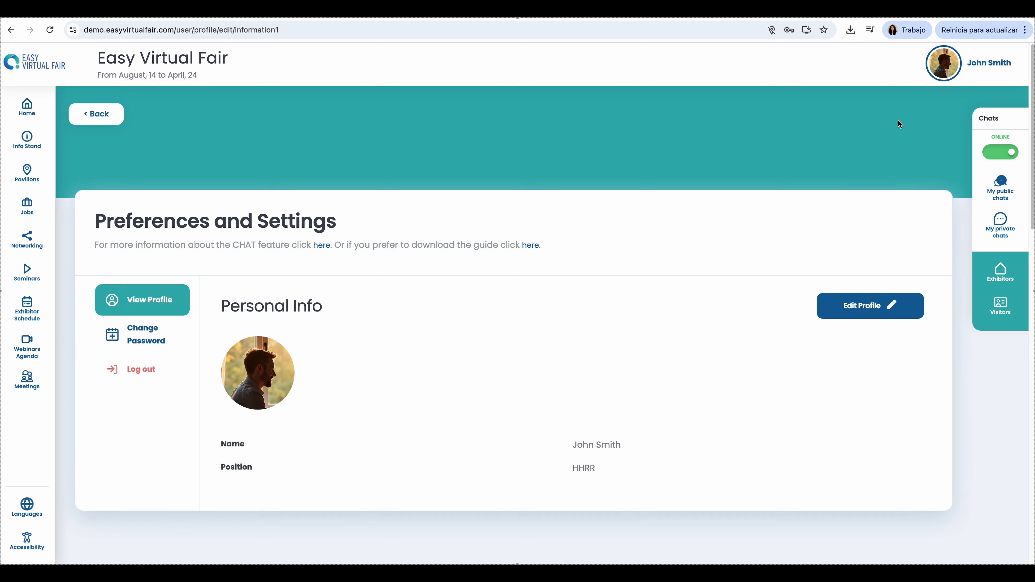
{"action": "left_click", "coordinate": [847, 300]}
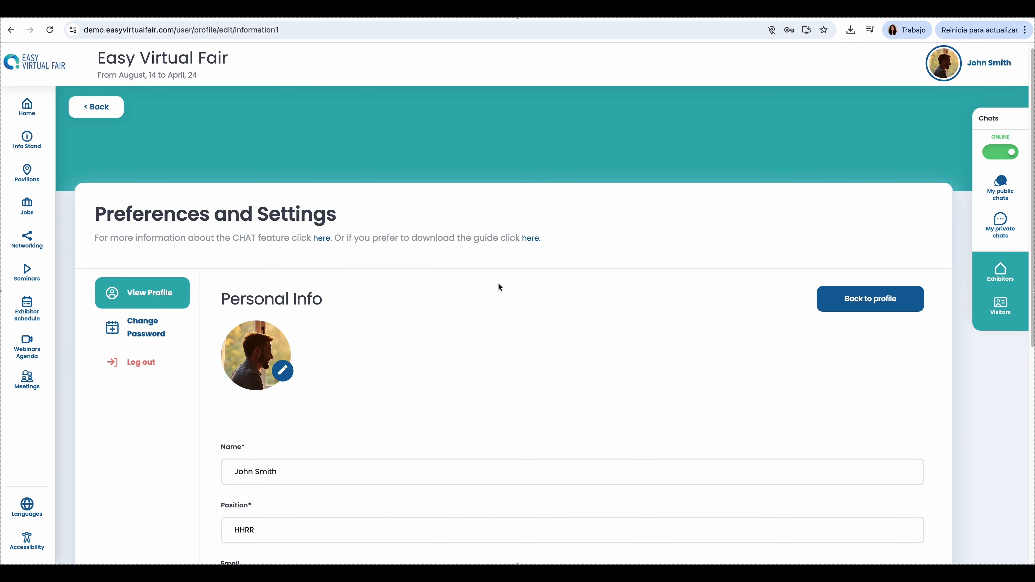
Save the Personal Info with position HHRR and return to the fair's home page.
{"action": "scroll", "coordinate": [499, 286], "scroll_direction": "down", "scroll_amount": 2}
{"action": "left_click_drag", "start_coordinate": [312, 402], "coordinate": [194, 404]}
{"action": "left_click_drag", "start_coordinate": [278, 452], "coordinate": [211, 464]}
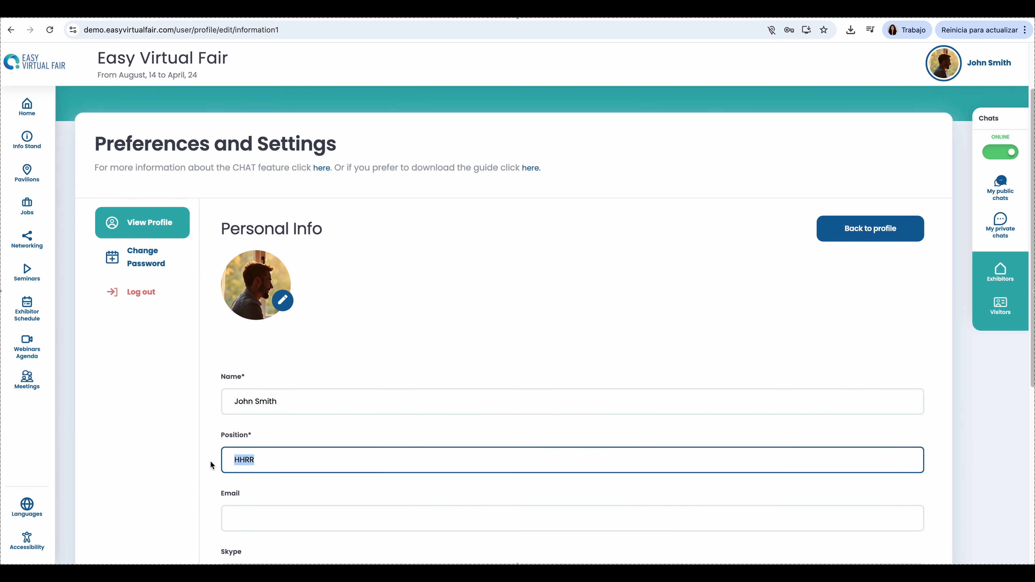
{"action": "scroll", "coordinate": [408, 321], "scroll_direction": "down", "scroll_amount": 1}
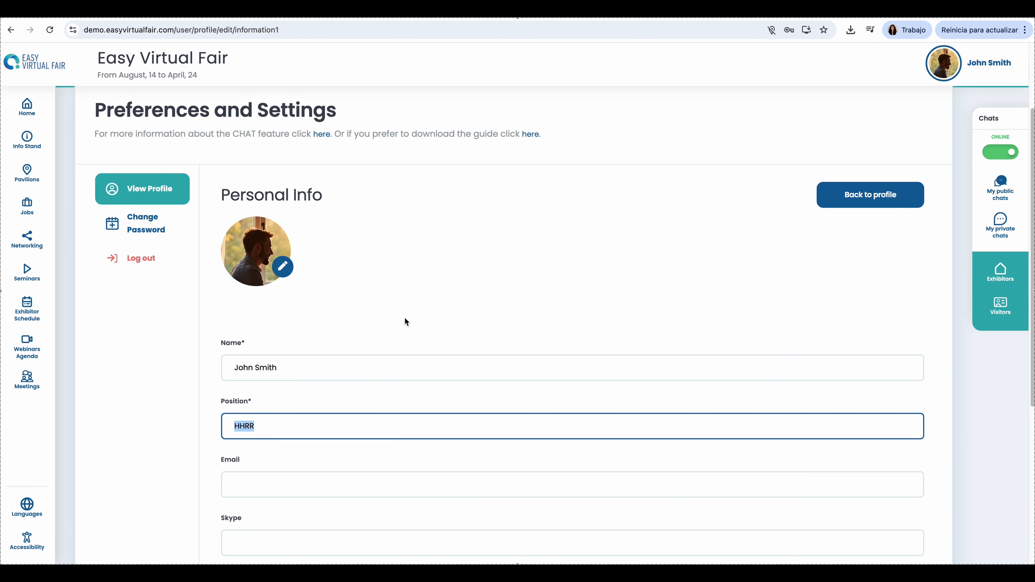
{"action": "scroll", "coordinate": [619, 296], "scroll_direction": "down", "scroll_amount": 4}
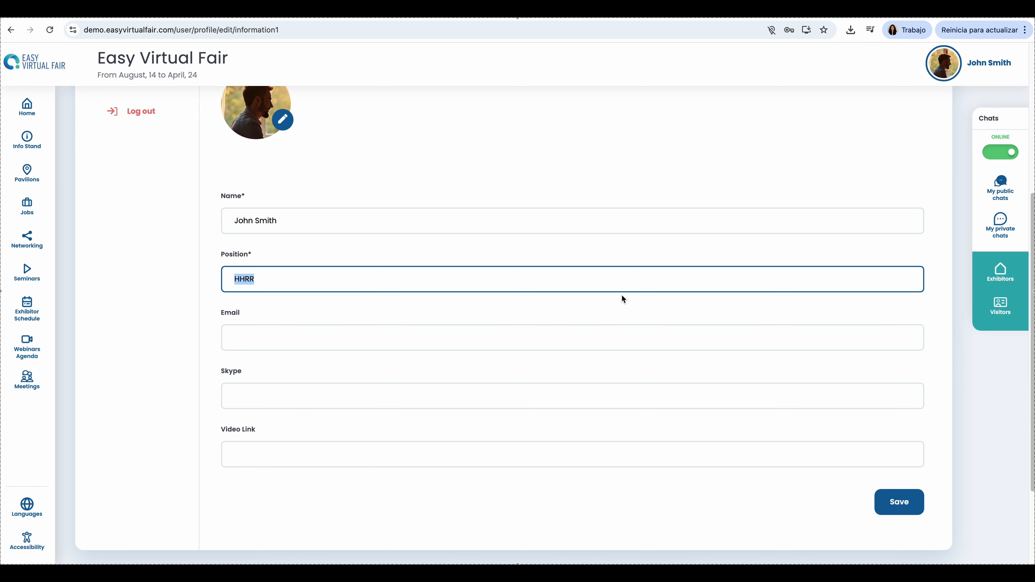
{"action": "scroll", "coordinate": [679, 406], "scroll_direction": "up", "scroll_amount": 2}
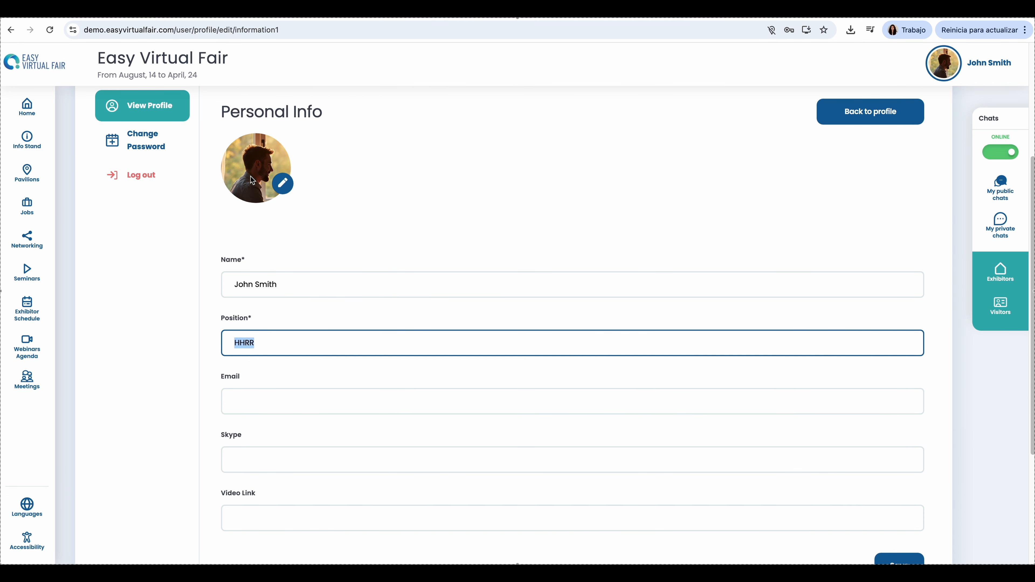
{"action": "scroll", "coordinate": [872, 449], "scroll_direction": "down", "scroll_amount": 1}
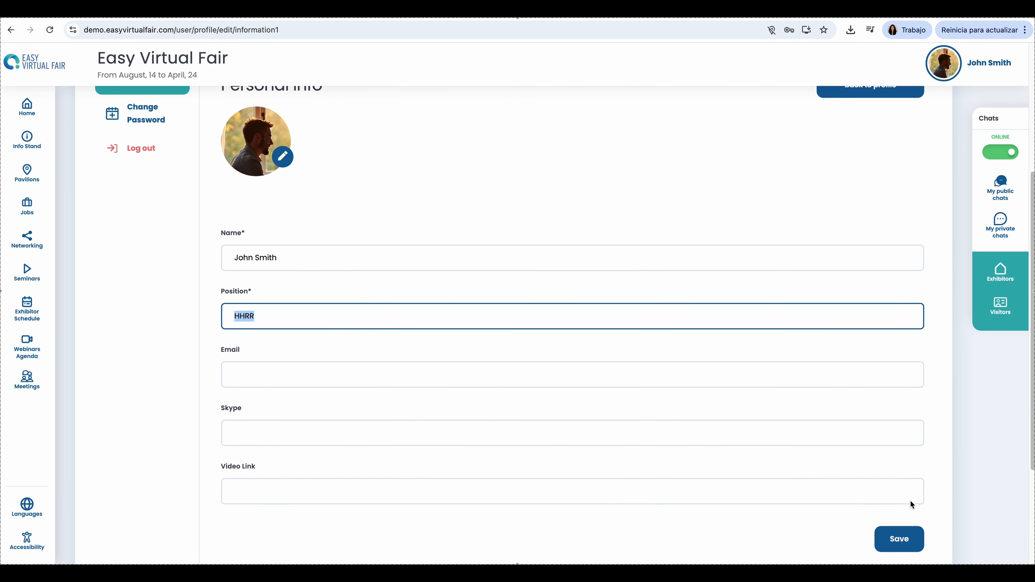
{"action": "left_click", "coordinate": [897, 539]}
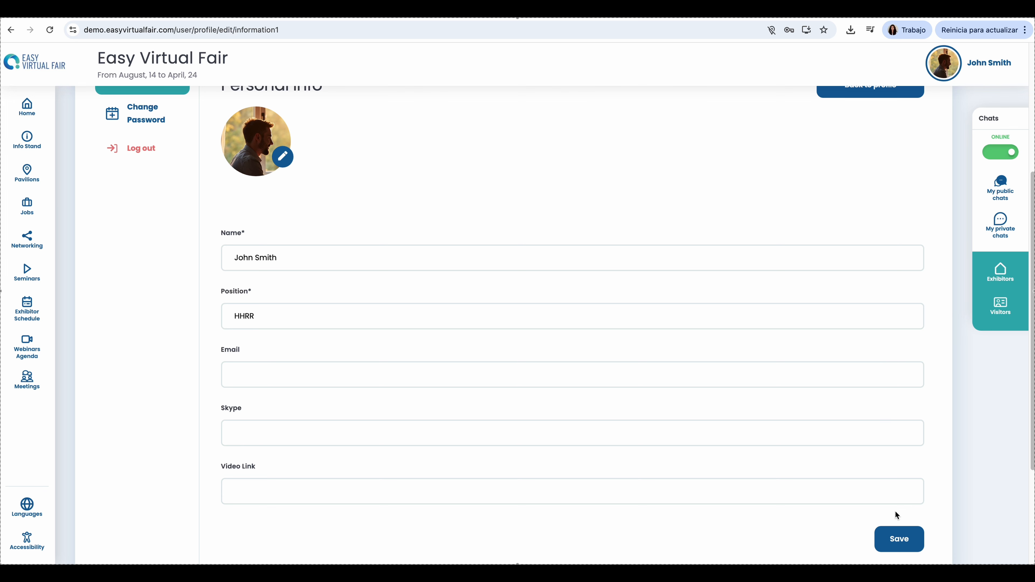
{"action": "left_click", "coordinate": [898, 538]}
{"action": "scroll", "coordinate": [861, 279], "scroll_direction": "up", "scroll_amount": 2}
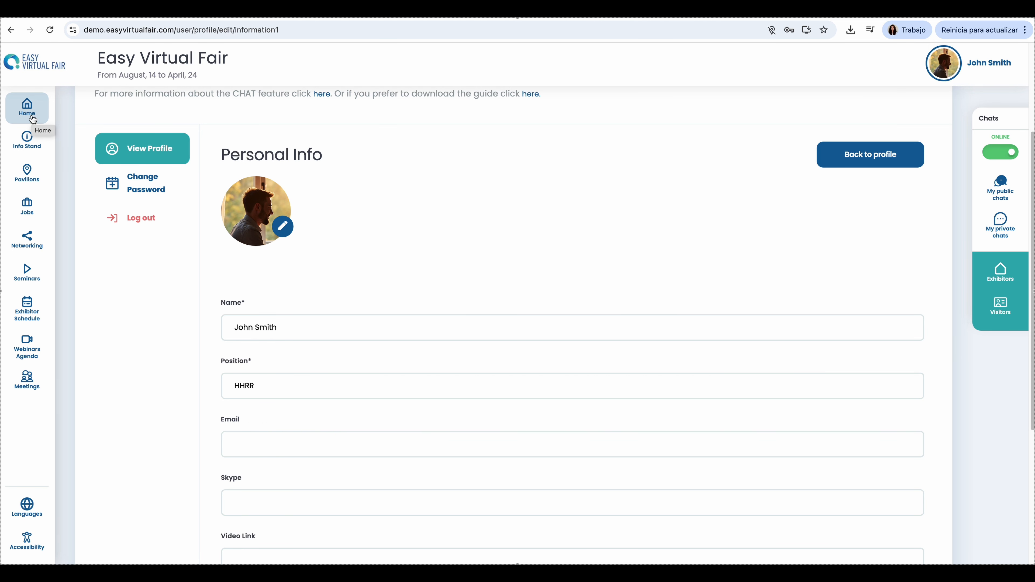
{"action": "triple_click", "coordinate": [1021, 67]}
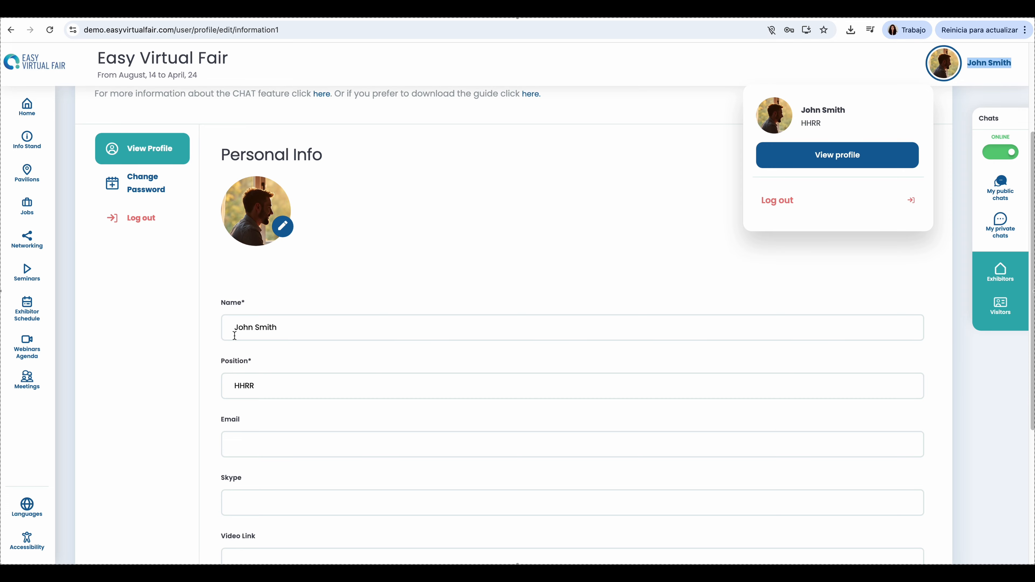
{"action": "left_click", "coordinate": [27, 107]}
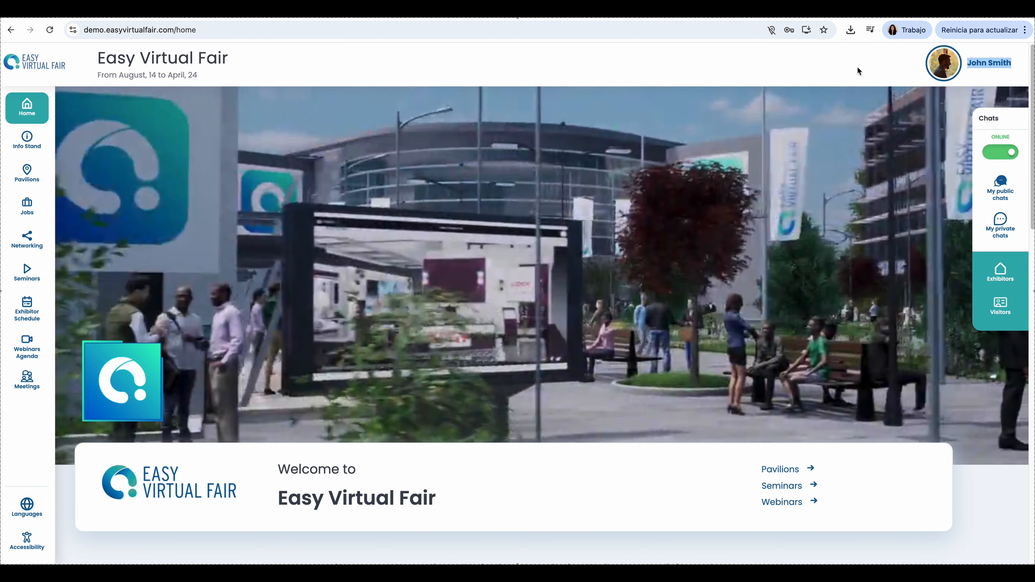
Scroll to the Science pavilion and open the Helix Robotics stand.
{"action": "left_click", "coordinate": [858, 67]}
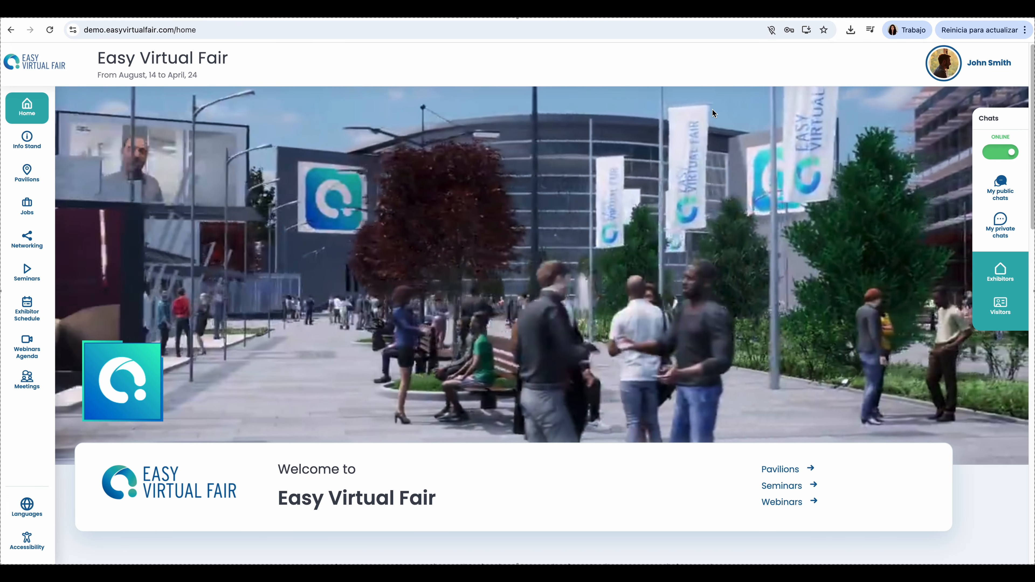
{"action": "scroll", "coordinate": [399, 247], "scroll_direction": "down", "scroll_amount": 7}
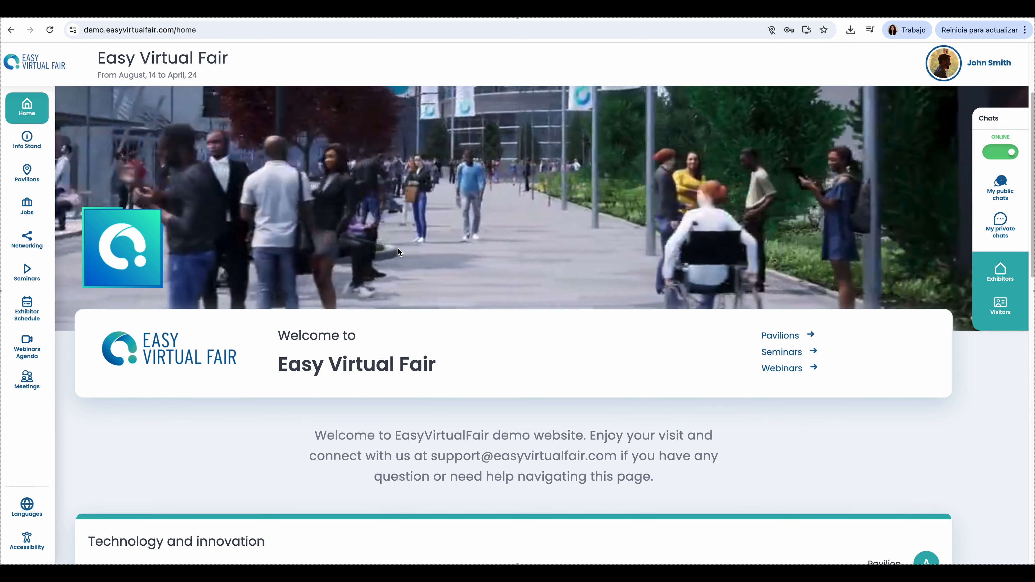
{"action": "scroll", "coordinate": [396, 250], "scroll_direction": "down", "scroll_amount": 12}
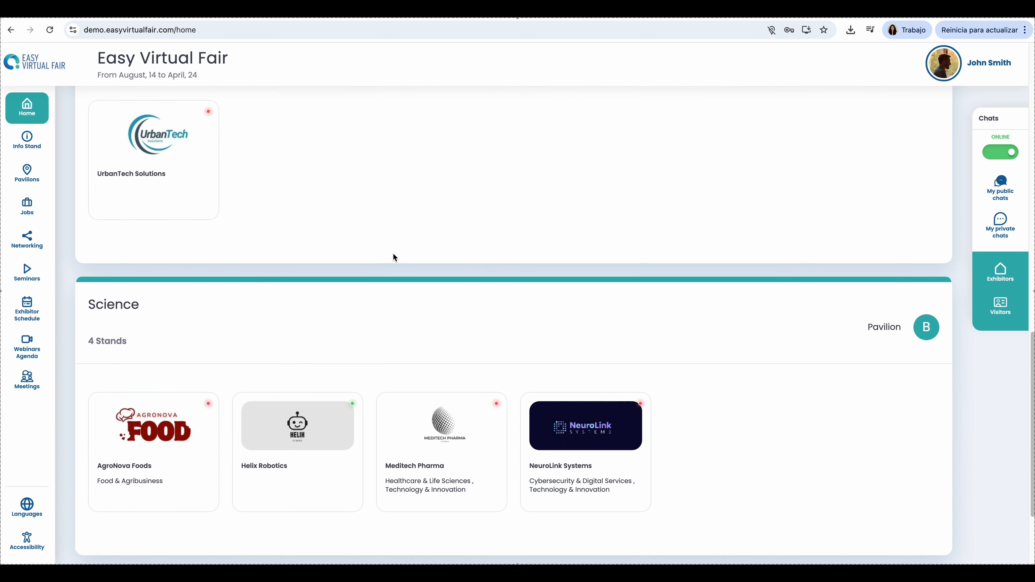
{"action": "scroll", "coordinate": [314, 289], "scroll_direction": "down", "scroll_amount": 4}
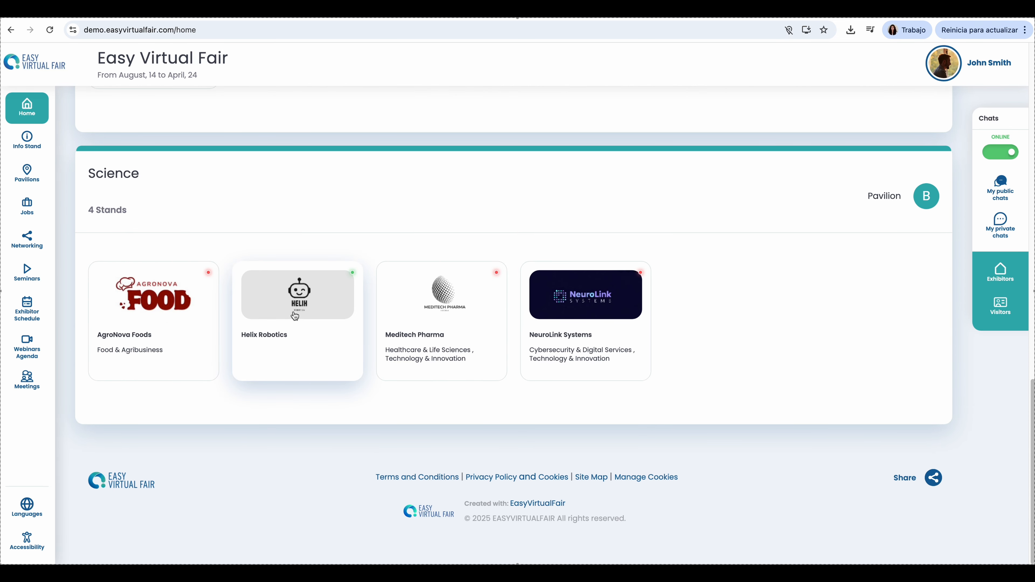
{"action": "left_click", "coordinate": [292, 311]}
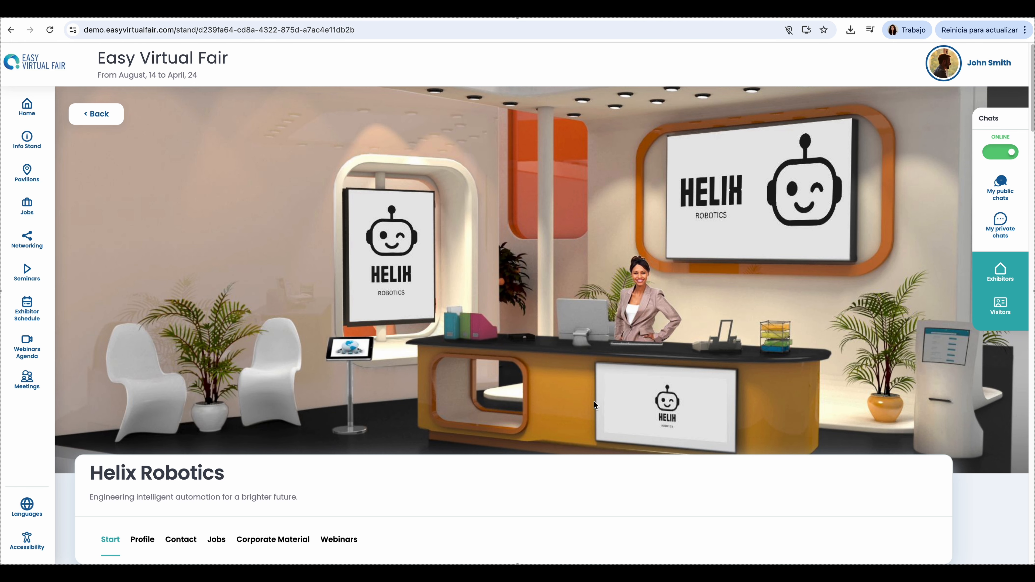
Browse the stand's profile, jobs, materials and webinars, expanding the About Us text.
{"action": "scroll", "coordinate": [526, 350], "scroll_direction": "down", "scroll_amount": 5}
{"action": "scroll", "coordinate": [523, 348], "scroll_direction": "down", "scroll_amount": 4}
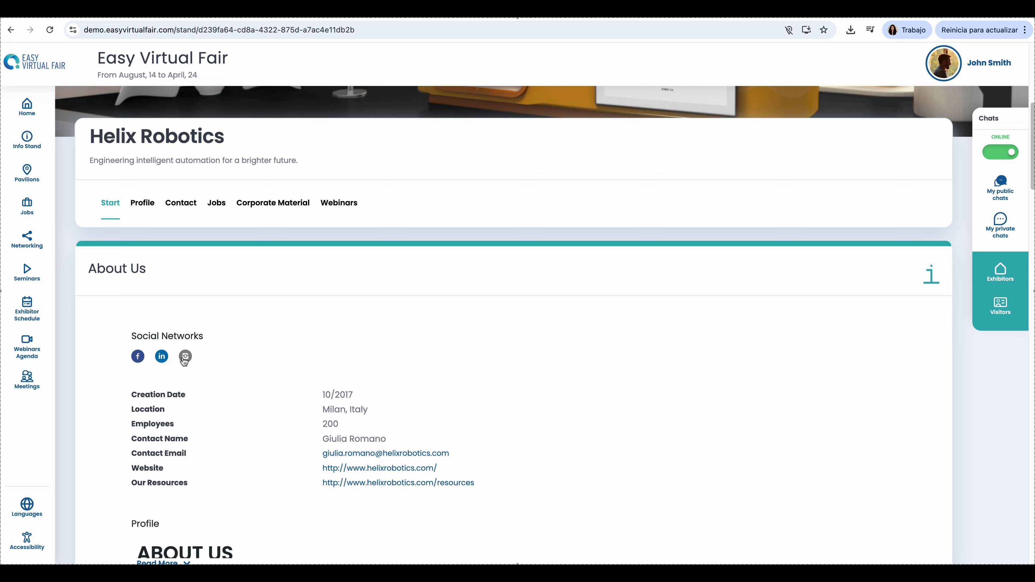
{"action": "scroll", "coordinate": [339, 335], "scroll_direction": "down", "scroll_amount": 3}
{"action": "scroll", "coordinate": [184, 371], "scroll_direction": "down", "scroll_amount": 3}
{"action": "left_click", "coordinate": [186, 370]}
{"action": "scroll", "coordinate": [204, 369], "scroll_direction": "down", "scroll_amount": 6}
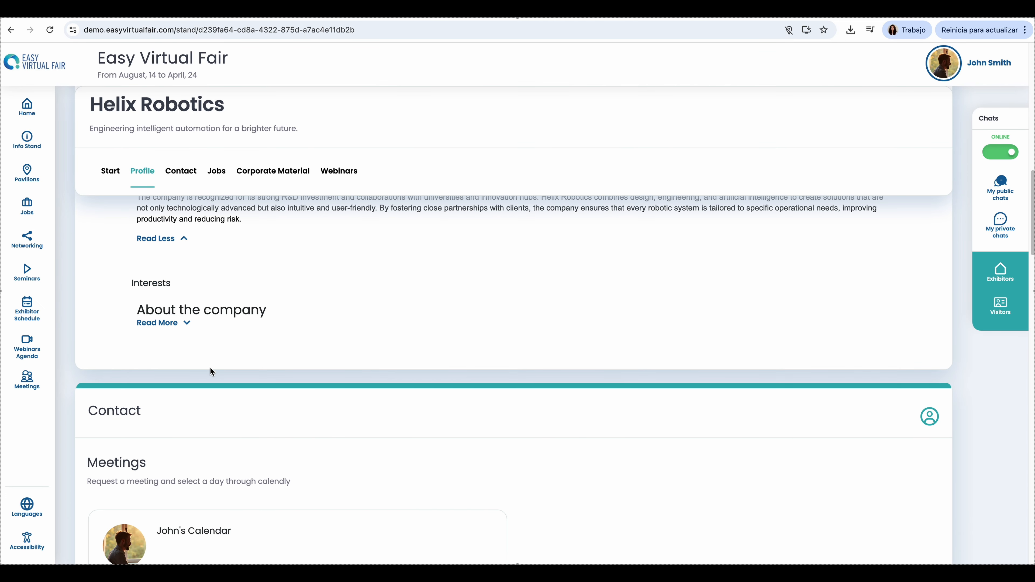
{"action": "left_click", "coordinate": [183, 326]}
{"action": "scroll", "coordinate": [356, 300], "scroll_direction": "down", "scroll_amount": 6}
{"action": "scroll", "coordinate": [354, 303], "scroll_direction": "down", "scroll_amount": 8}
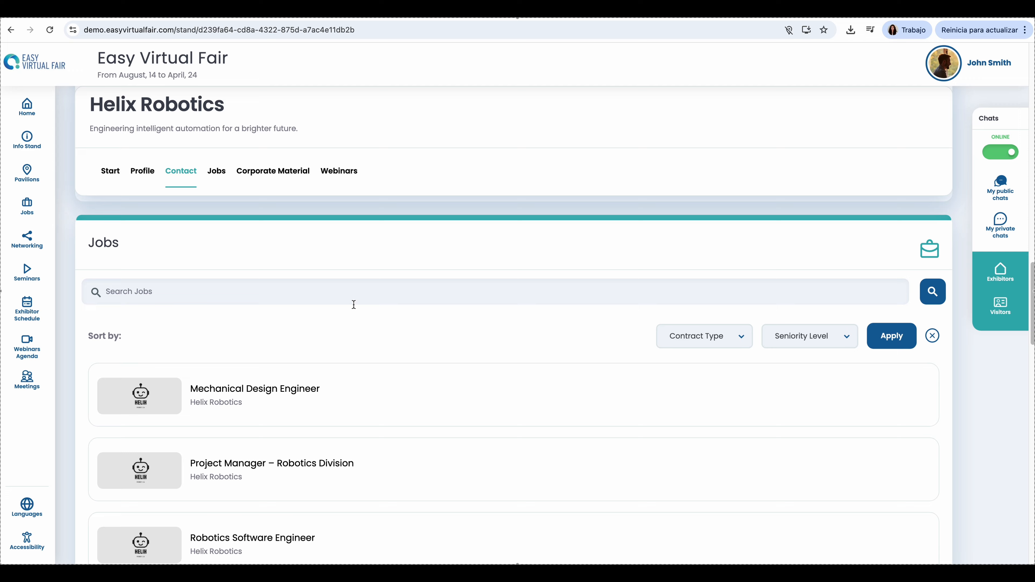
{"action": "scroll", "coordinate": [354, 305], "scroll_direction": "down", "scroll_amount": 3}
{"action": "scroll", "coordinate": [489, 327], "scroll_direction": "down", "scroll_amount": 5}
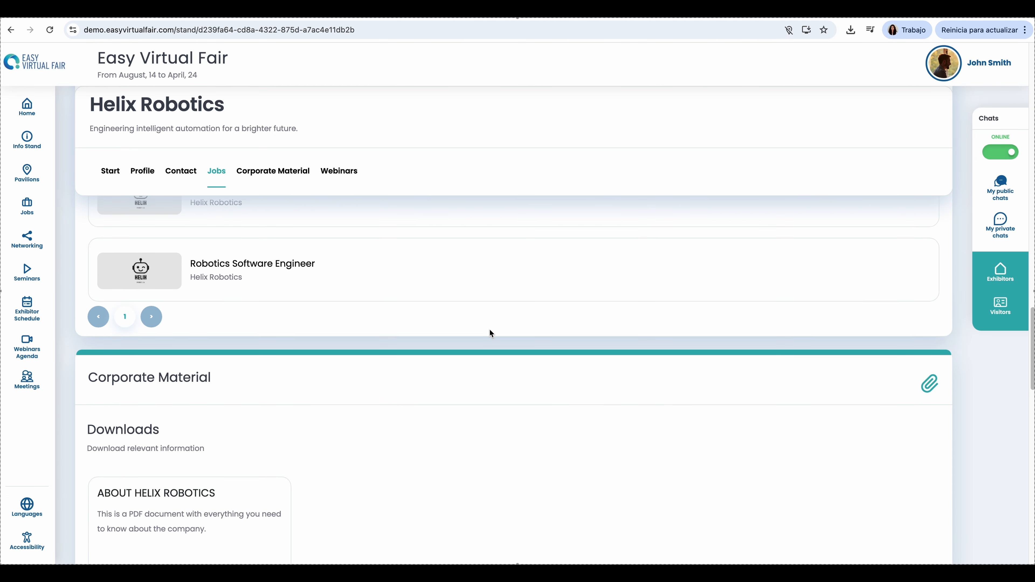
{"action": "scroll", "coordinate": [491, 332], "scroll_direction": "down", "scroll_amount": 10}
{"action": "scroll", "coordinate": [492, 335], "scroll_direction": "down", "scroll_amount": 12}
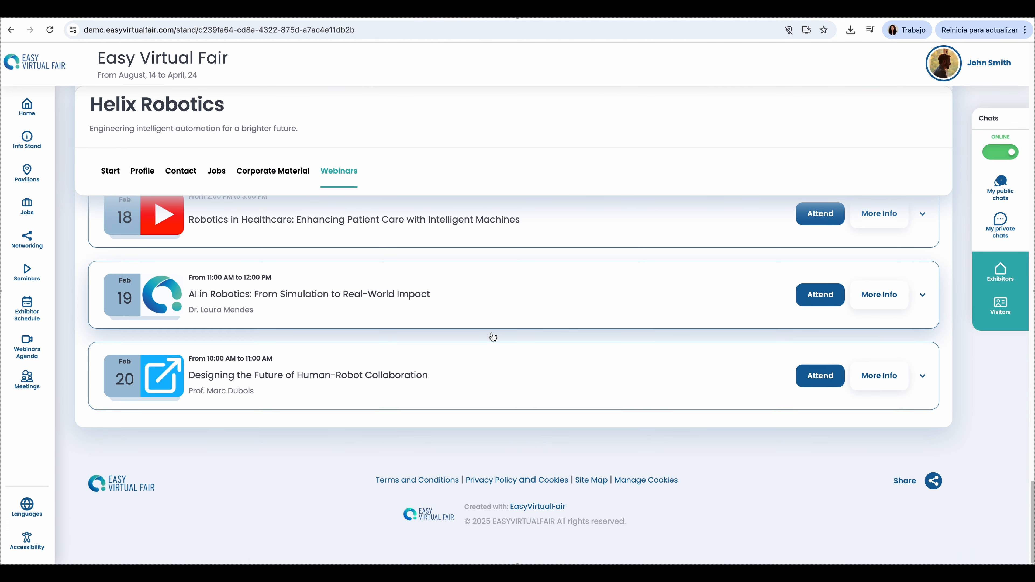
{"action": "scroll", "coordinate": [554, 355], "scroll_direction": "up", "scroll_amount": 3}
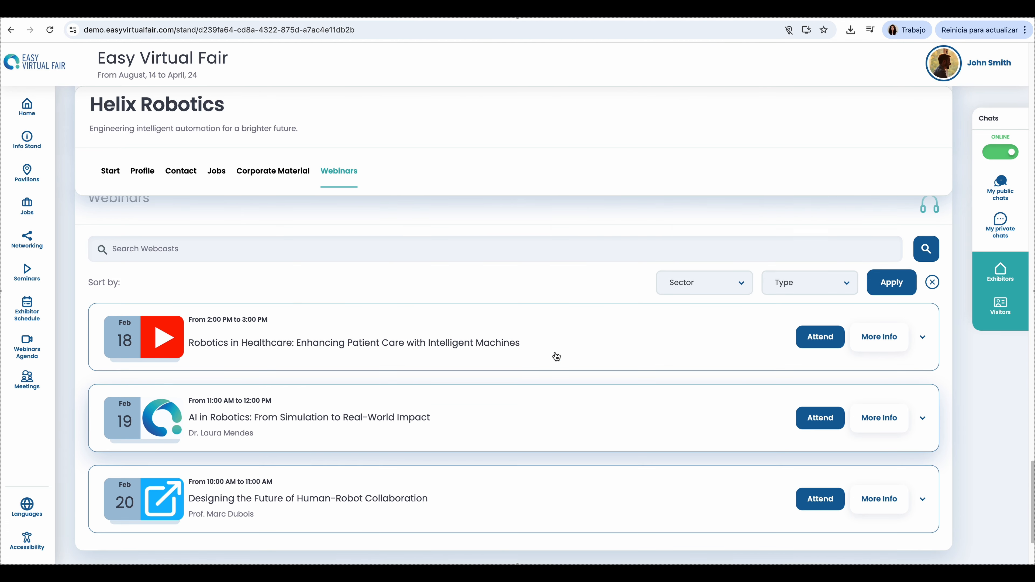
{"action": "scroll", "coordinate": [556, 356], "scroll_direction": "up", "scroll_amount": 13}
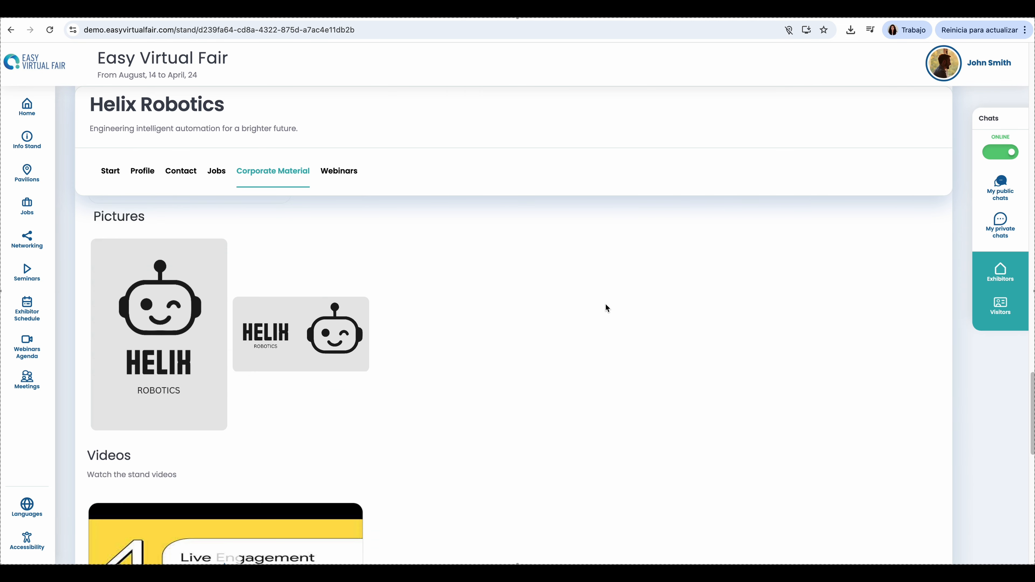
{"action": "scroll", "coordinate": [606, 305], "scroll_direction": "up", "scroll_amount": 20}
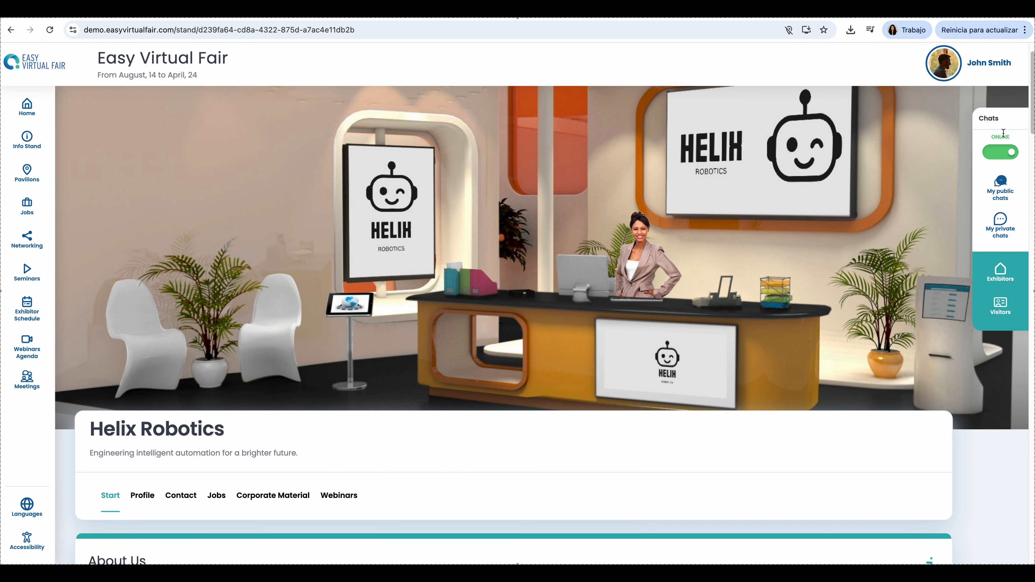
Delete the stand path from the address bar, leaving only the fair's base URL.
{"action": "left_click", "coordinate": [179, 30]}
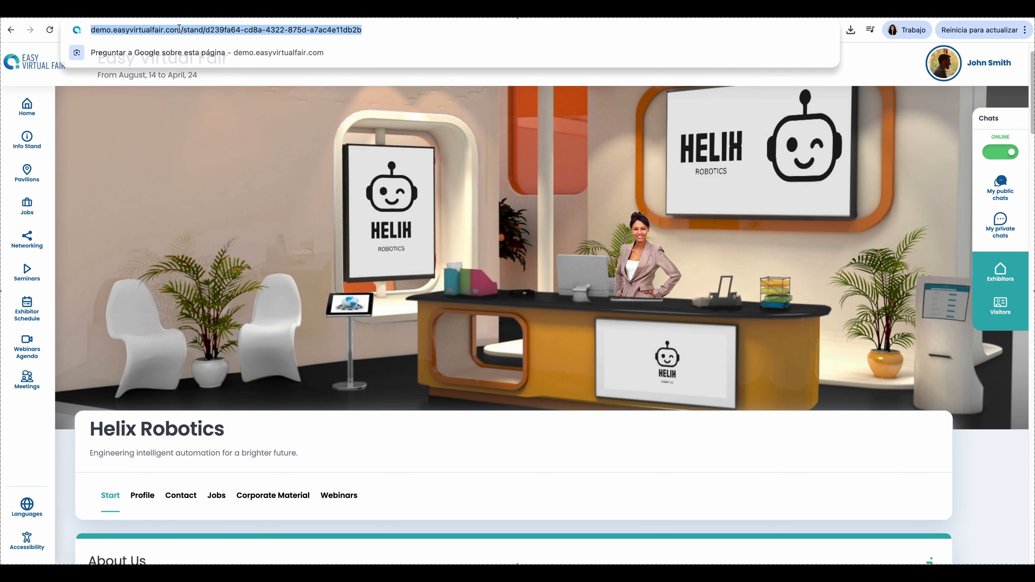
{"action": "left_click", "coordinate": [183, 30]}
{"action": "left_click_drag", "start_coordinate": [209, 31], "coordinate": [81, 31]}
{"action": "left_click_drag", "start_coordinate": [209, 30], "coordinate": [394, 35]}
{"action": "key", "text": "BackSpace"}
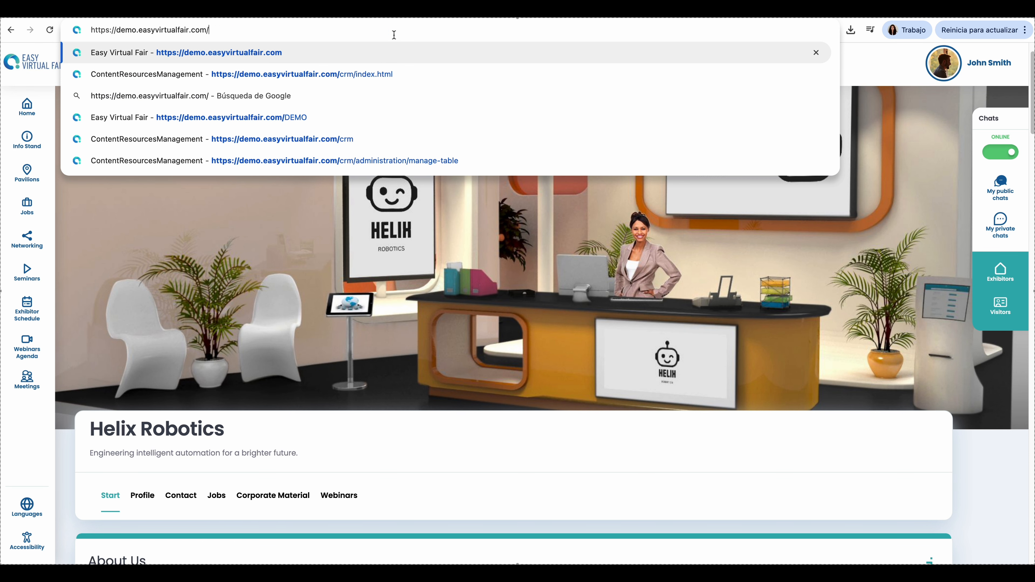
{"action": "left_click_drag", "start_coordinate": [214, 29], "coordinate": [85, 31]}
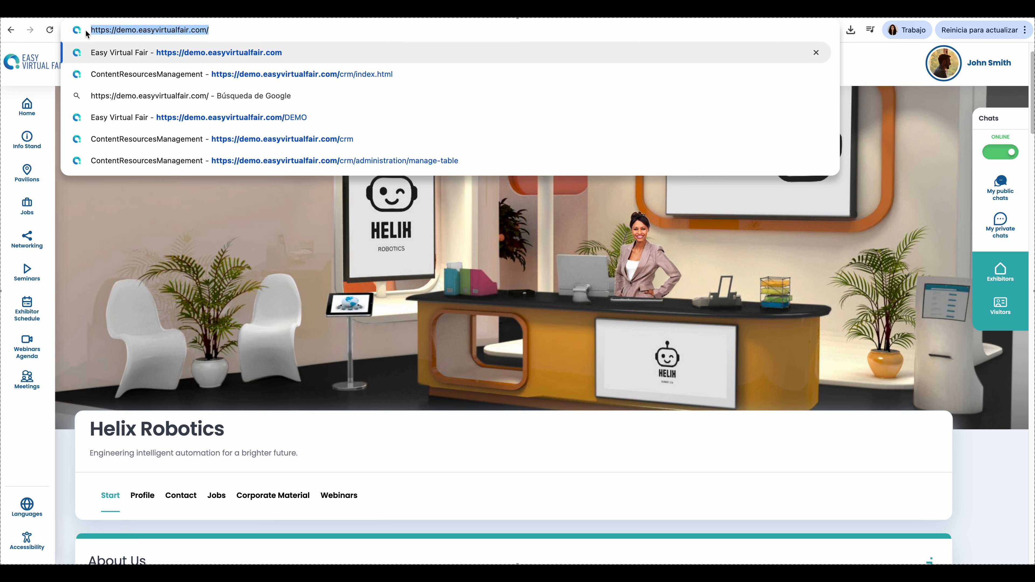
{"action": "left_click", "coordinate": [30, 441]}
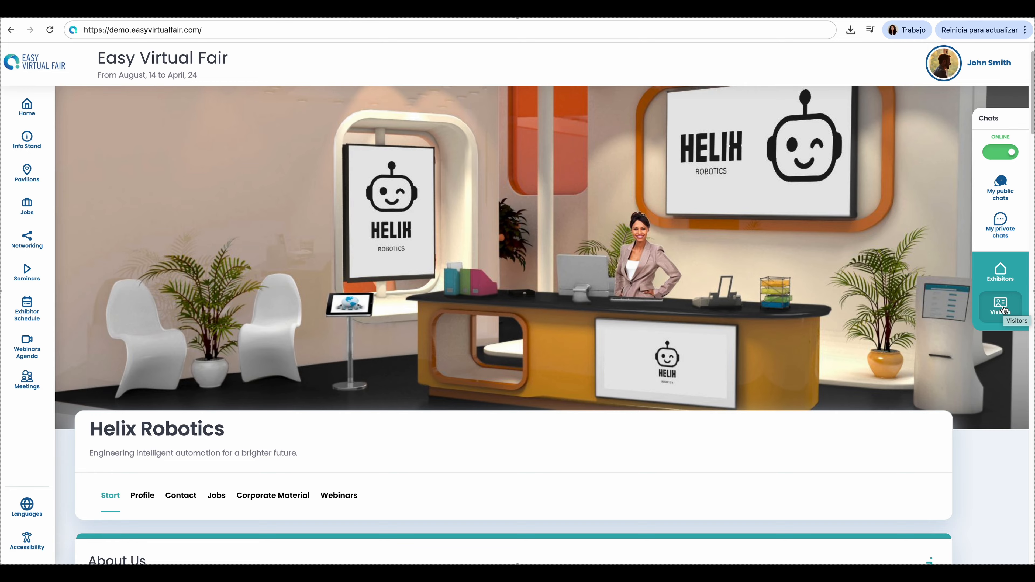
Show the Visitors list and open the online visitor's Personal Info card.
{"action": "left_click", "coordinate": [997, 298]}
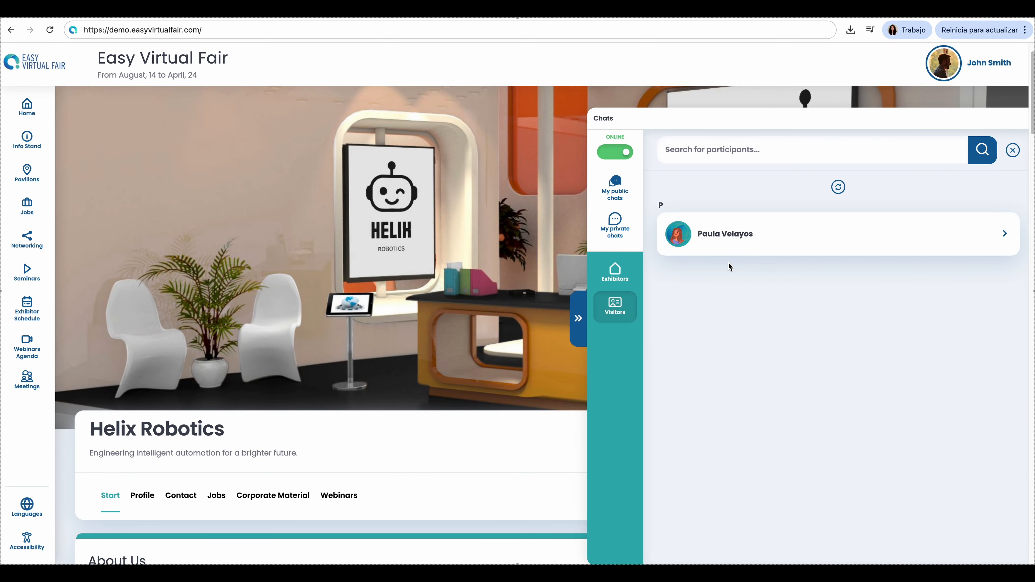
{"action": "left_click", "coordinate": [755, 240]}
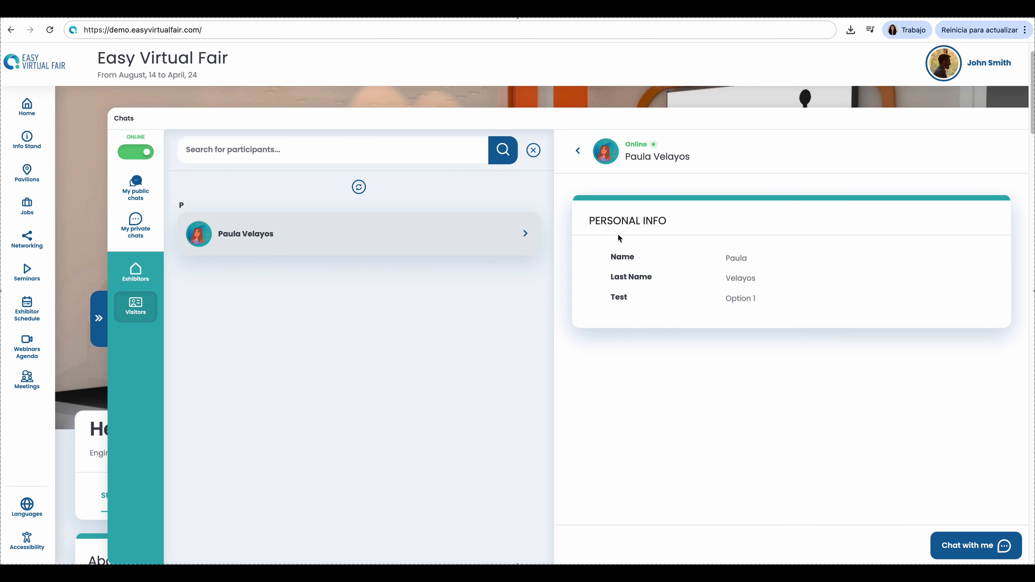
{"action": "mouse_move", "coordinate": [589, 219]}
{"action": "left_mouse_down"}
{"action": "mouse_move", "coordinate": [663, 223]}
{"action": "mouse_move", "coordinate": [596, 222]}
{"action": "left_mouse_up"}
Send the visitor a private 'Hello!' message, then collapse the chat panel to show the stand.
{"action": "left_click", "coordinate": [974, 552]}
{"action": "left_click", "coordinate": [684, 550]}
{"action": "type", "text": "Hello!"}
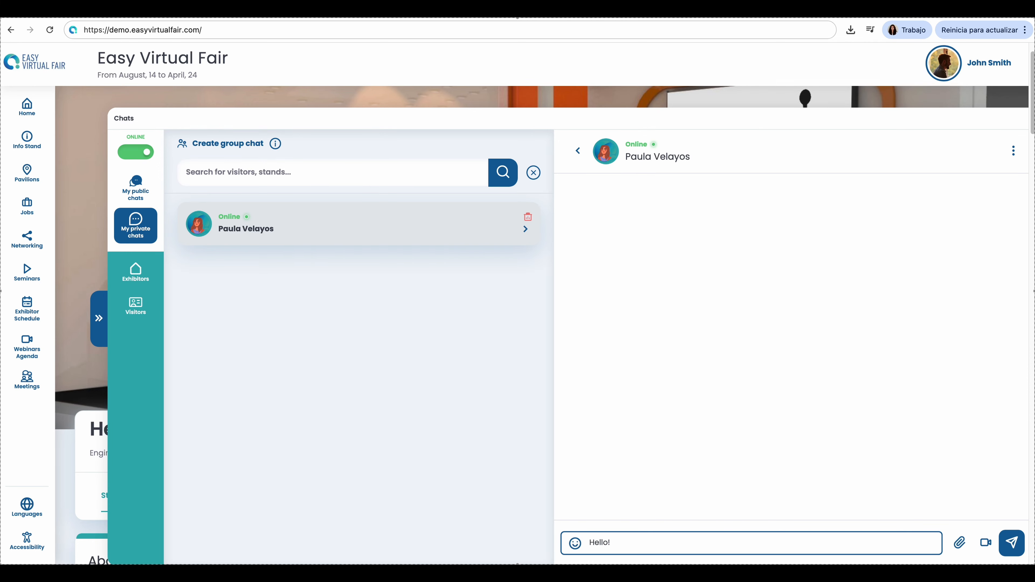
{"action": "key", "text": "Return"}
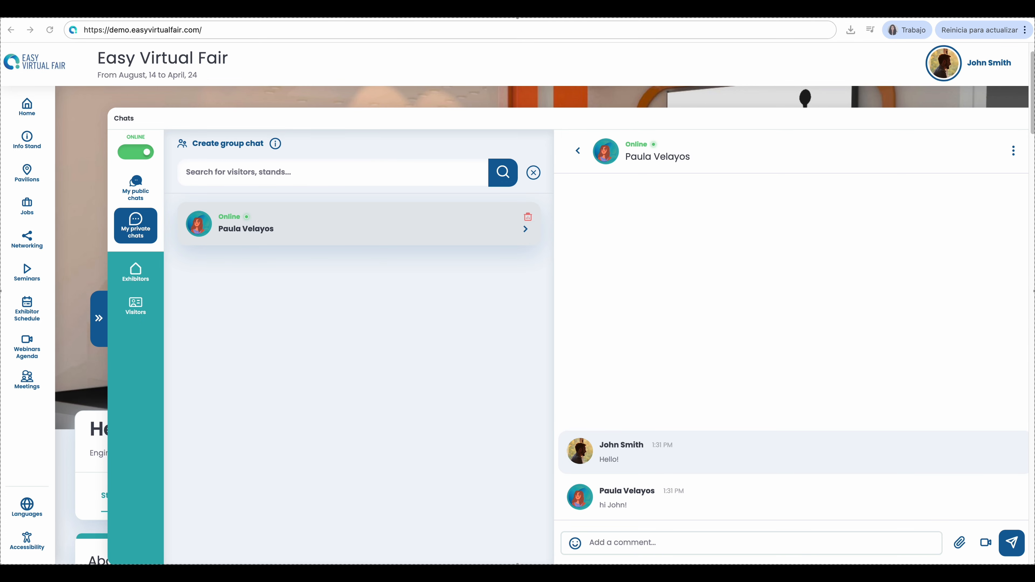
{"action": "left_click", "coordinate": [98, 234]}
{"action": "left_click", "coordinate": [101, 318]}
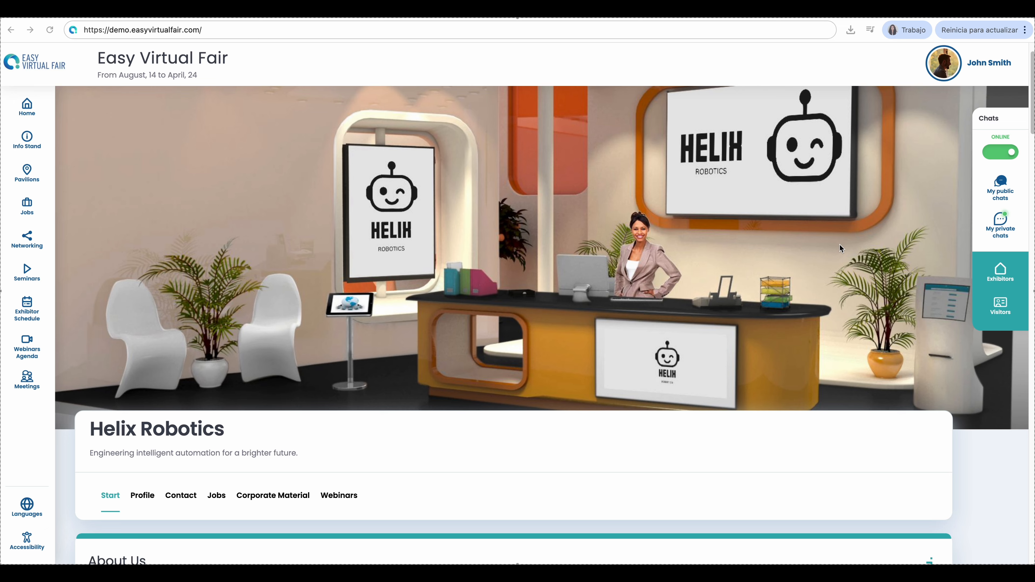
Open the visitor's unread private conversation, trying the emoji picker and file attachment without sending.
{"action": "left_click", "coordinate": [1002, 223]}
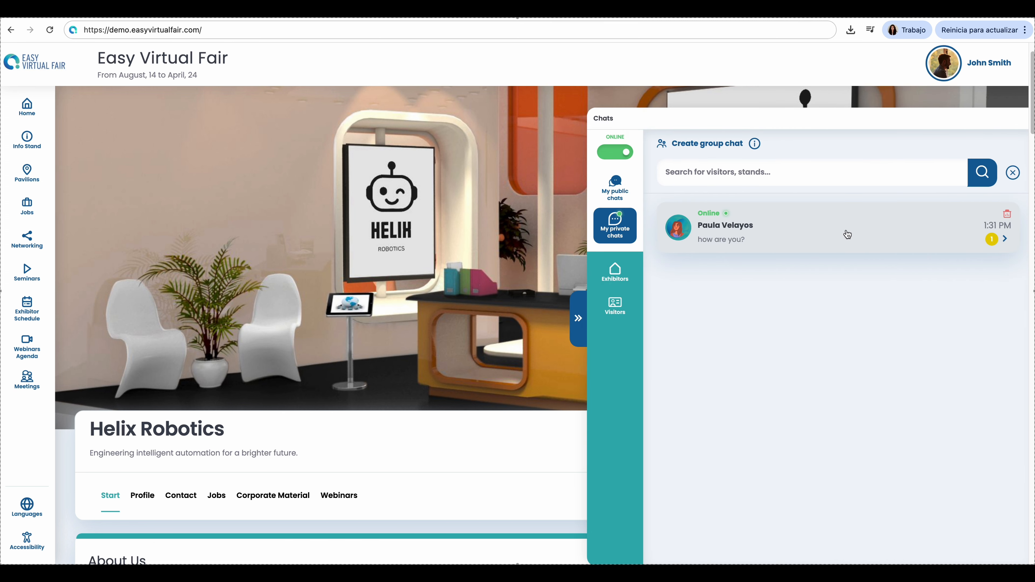
{"action": "left_click", "coordinate": [987, 238]}
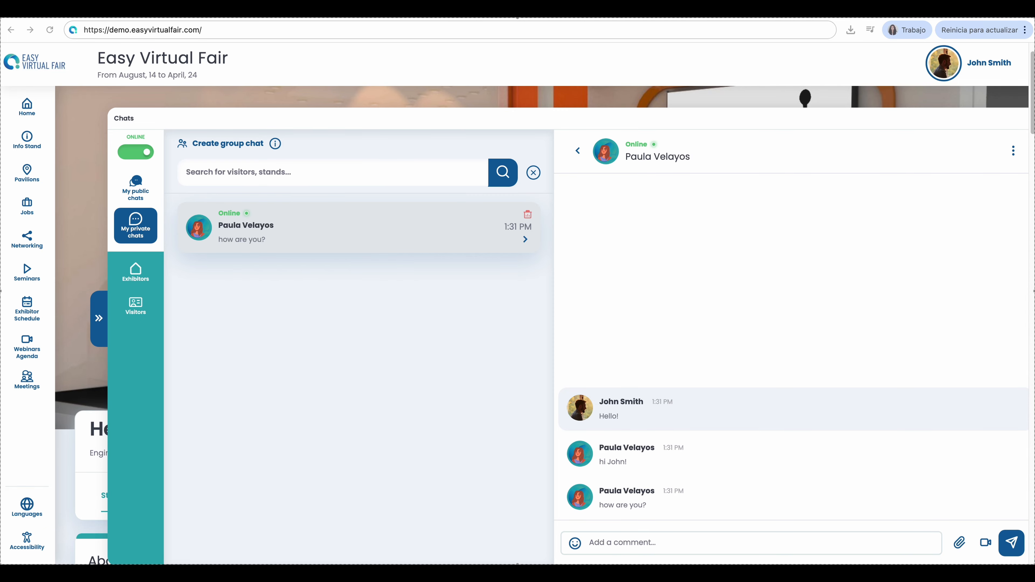
{"action": "left_click", "coordinate": [576, 544]}
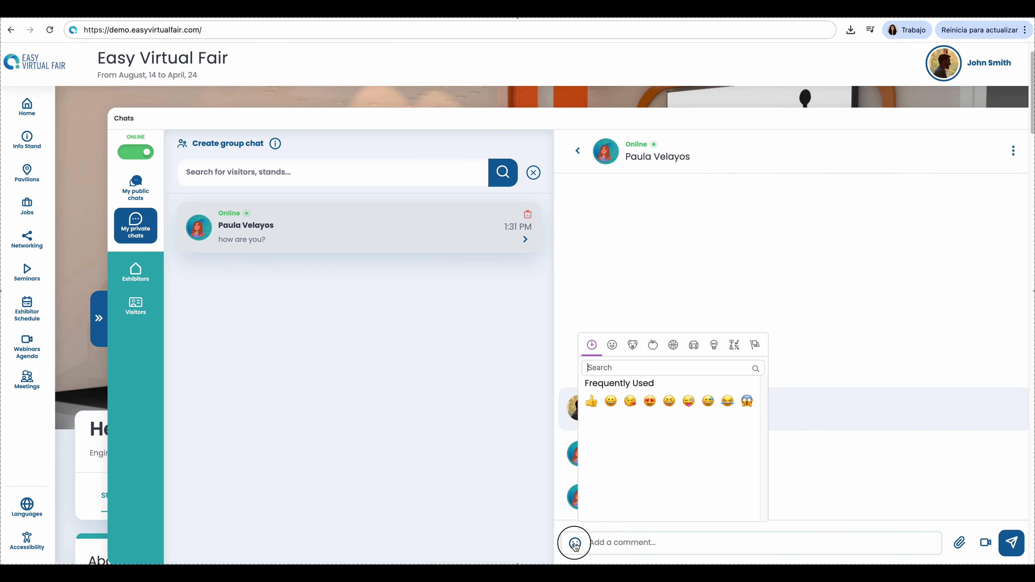
{"action": "left_click", "coordinate": [576, 544]}
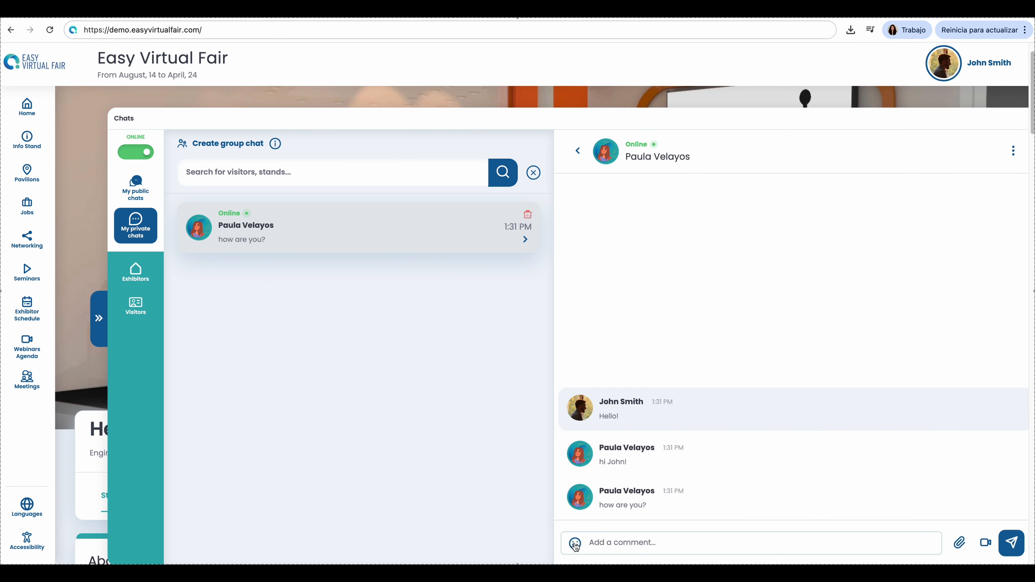
{"action": "left_click", "coordinate": [960, 548]}
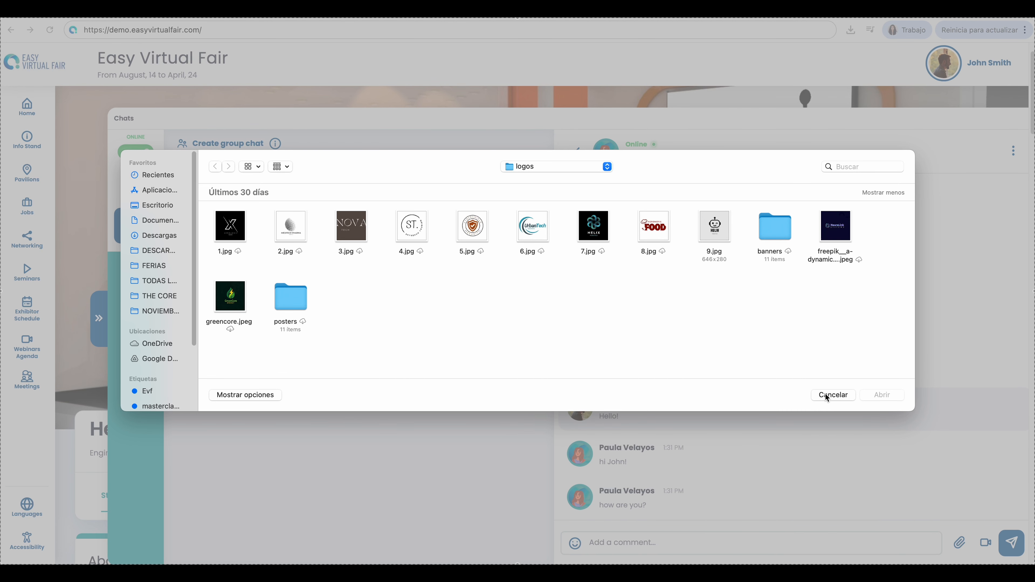
{"action": "left_click", "coordinate": [827, 395]}
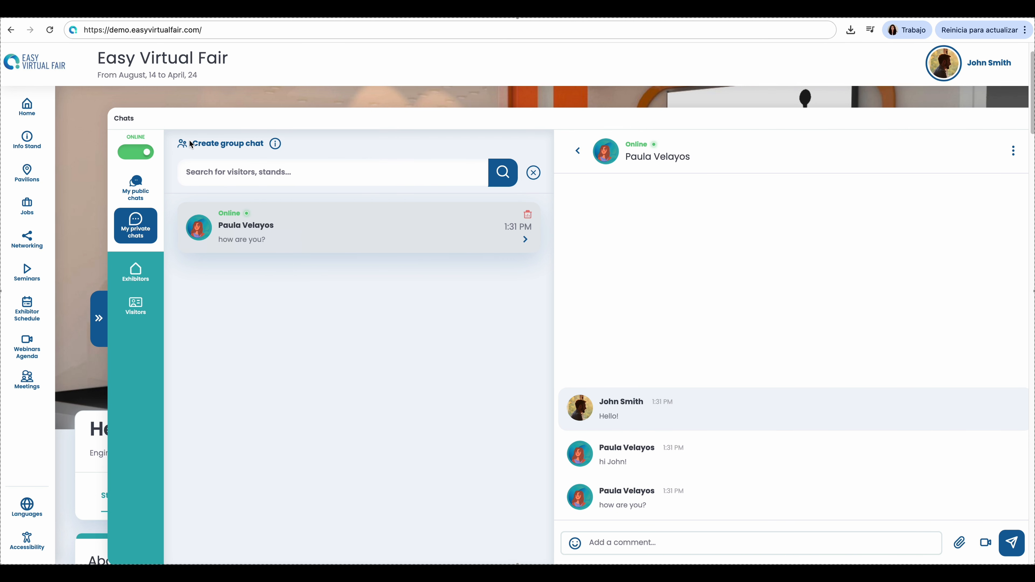
Begin a new group chat, comparing the Visitors and All Exhibitors participant lists.
{"action": "left_click", "coordinate": [235, 148]}
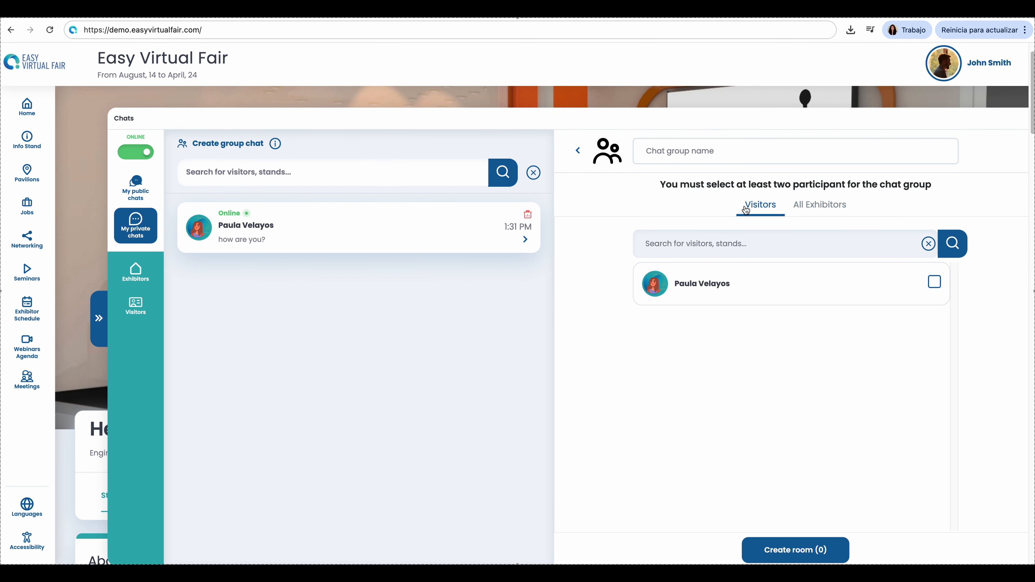
{"action": "left_click", "coordinate": [818, 206]}
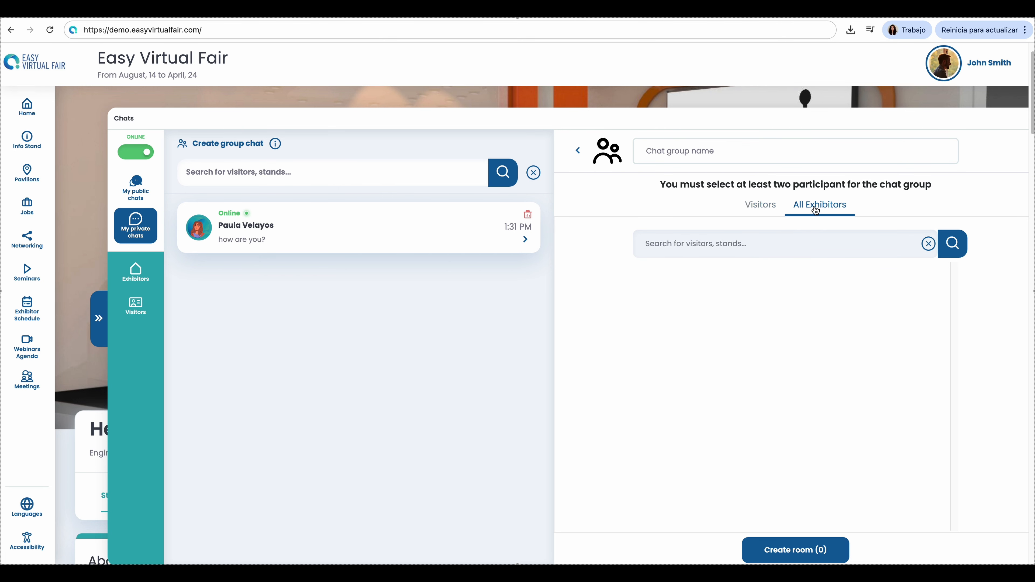
{"action": "left_click", "coordinate": [758, 211]}
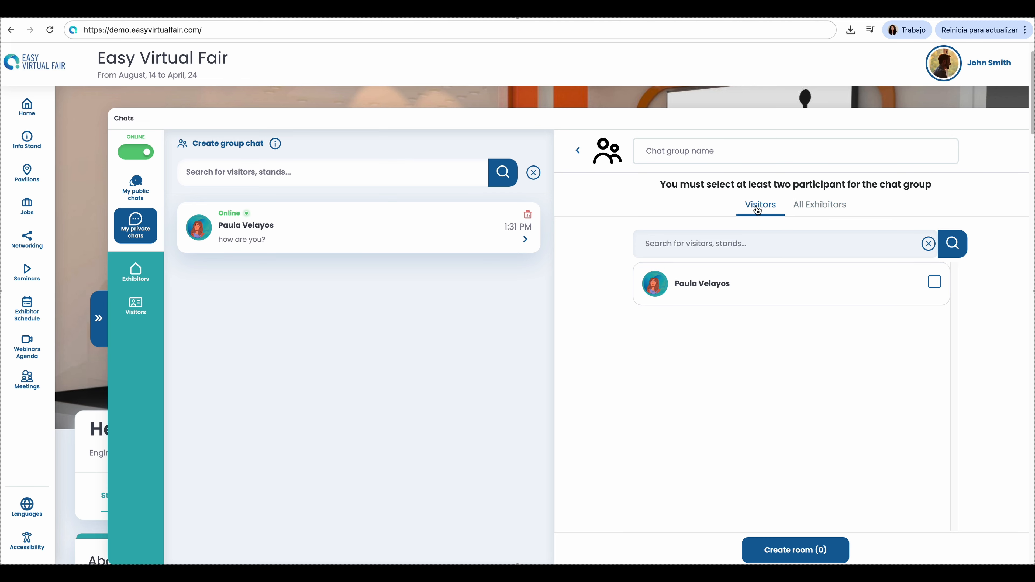
{"action": "mouse_move", "coordinate": [276, 143]}
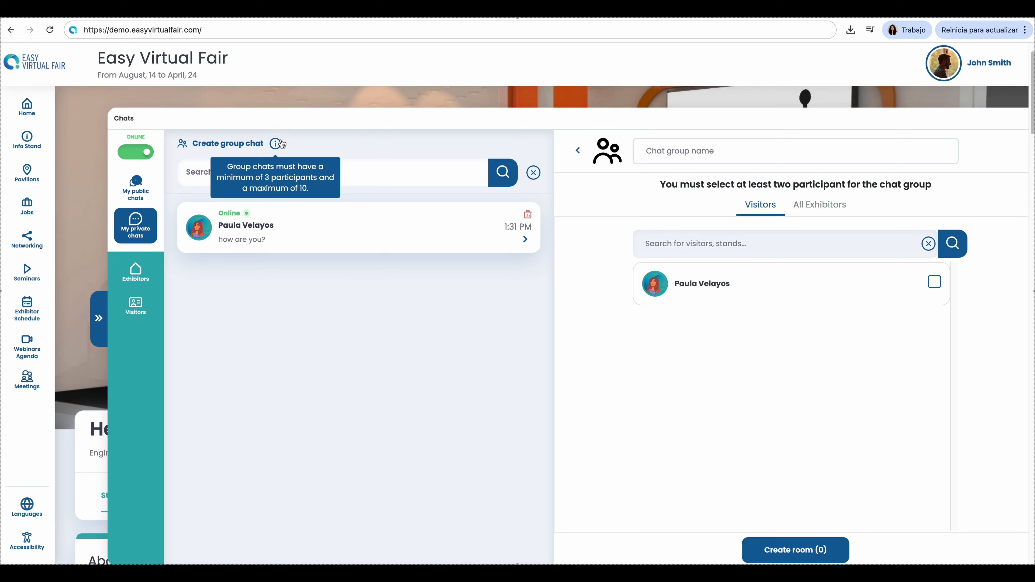
Post 'welcome to our Helix booth' as a comment in the Helix Robotics public stand chat.
{"action": "left_click", "coordinate": [139, 199]}
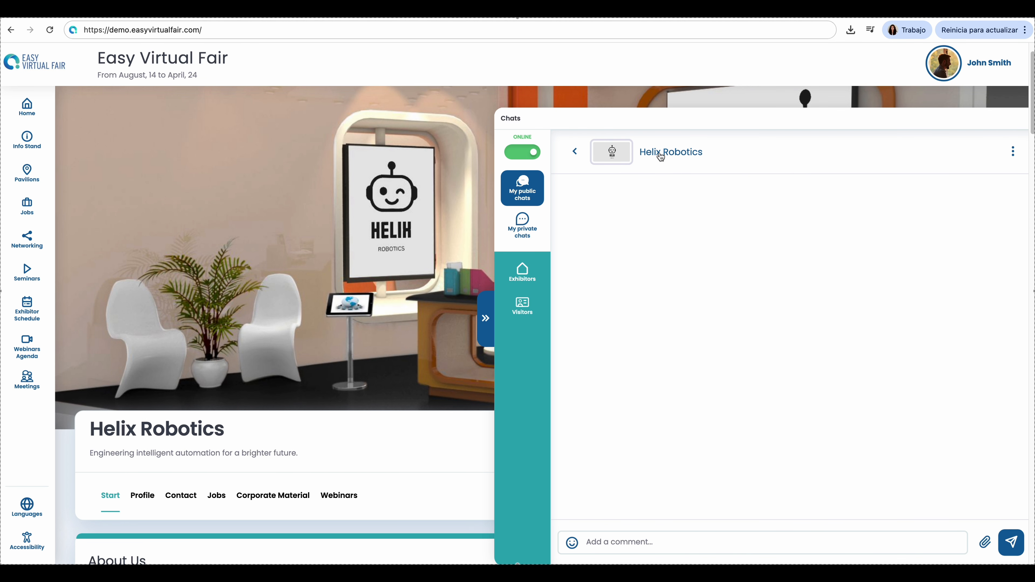
{"action": "left_click", "coordinate": [617, 535]}
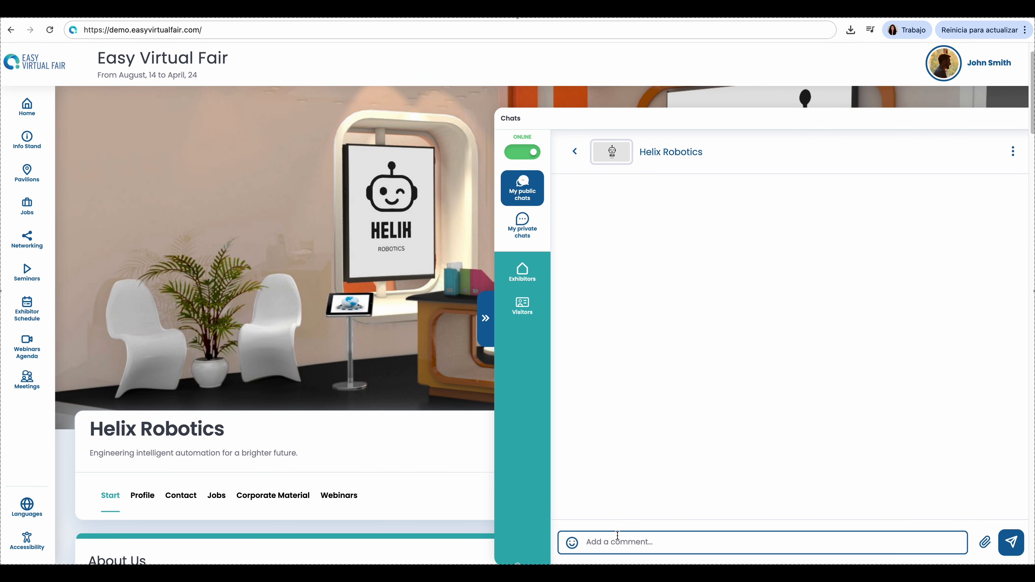
{"action": "type", "text": "welcome to our Helix booth!"}
{"action": "key", "text": "Return"}
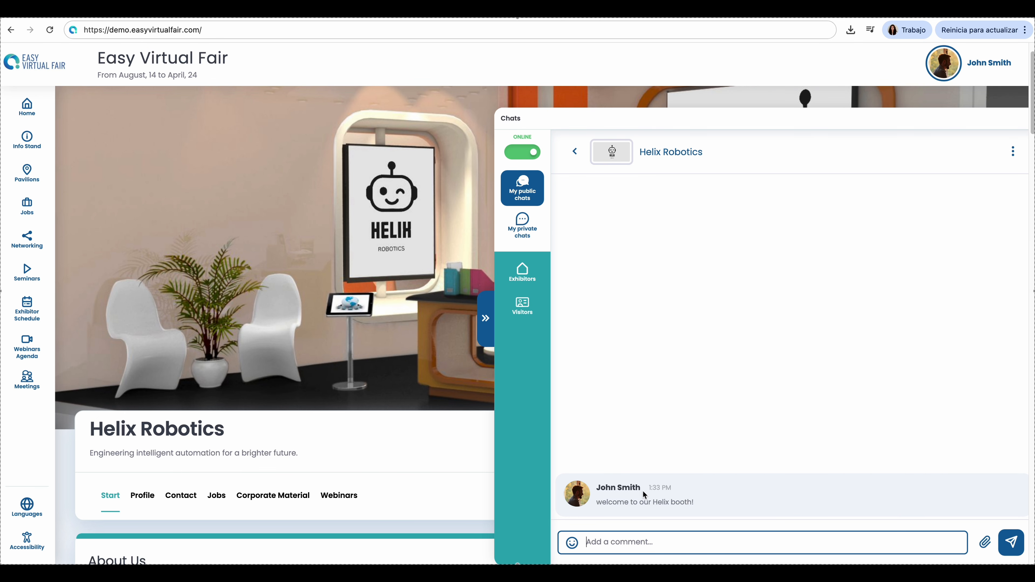
Go back to the private chats and reopen the conversation with the visitor.
{"action": "left_click_drag", "start_coordinate": [594, 502], "coordinate": [721, 507]}
{"action": "key", "text": "Escape"}
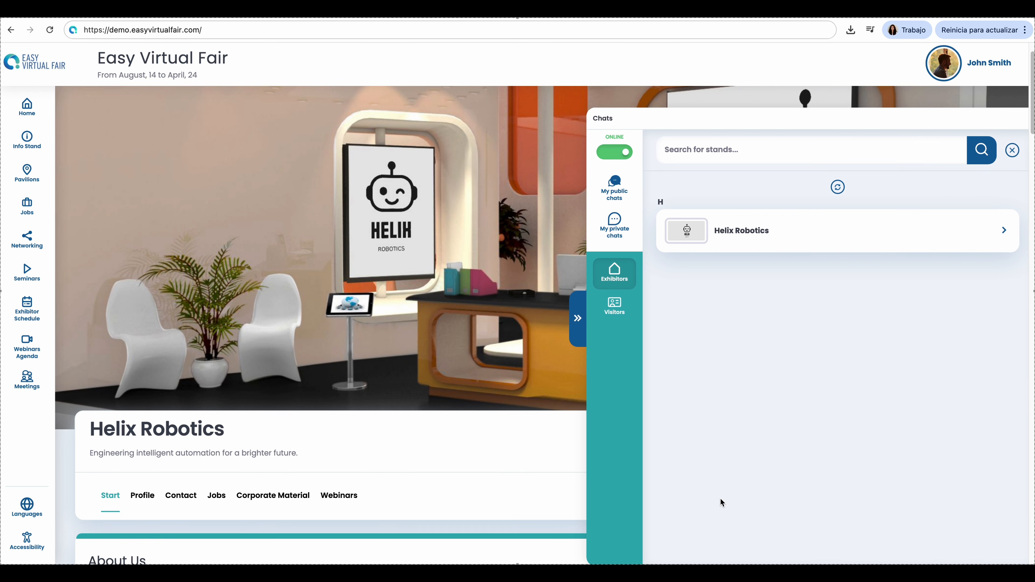
{"action": "left_click", "coordinate": [618, 196]}
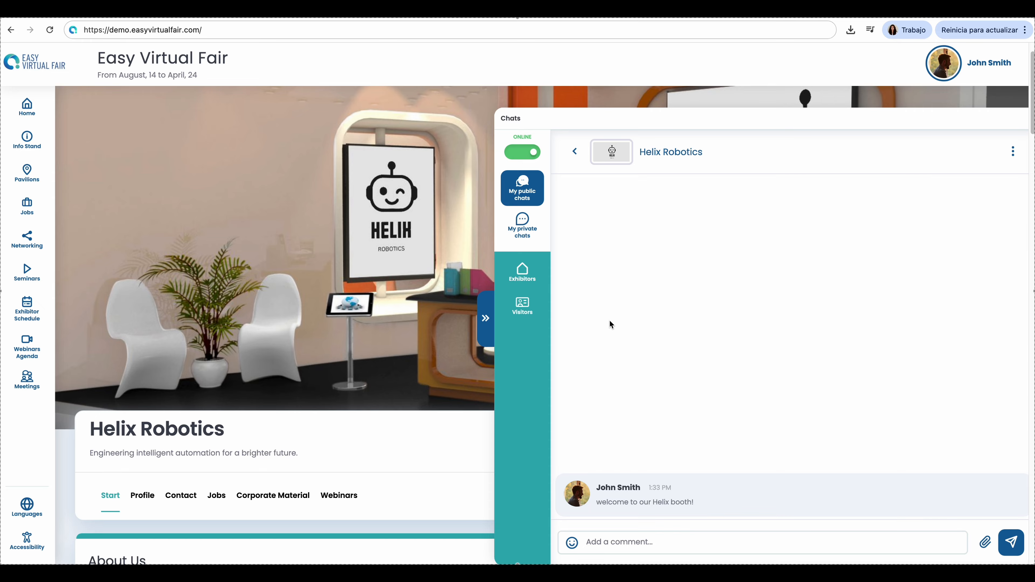
{"action": "left_click", "coordinate": [519, 224]}
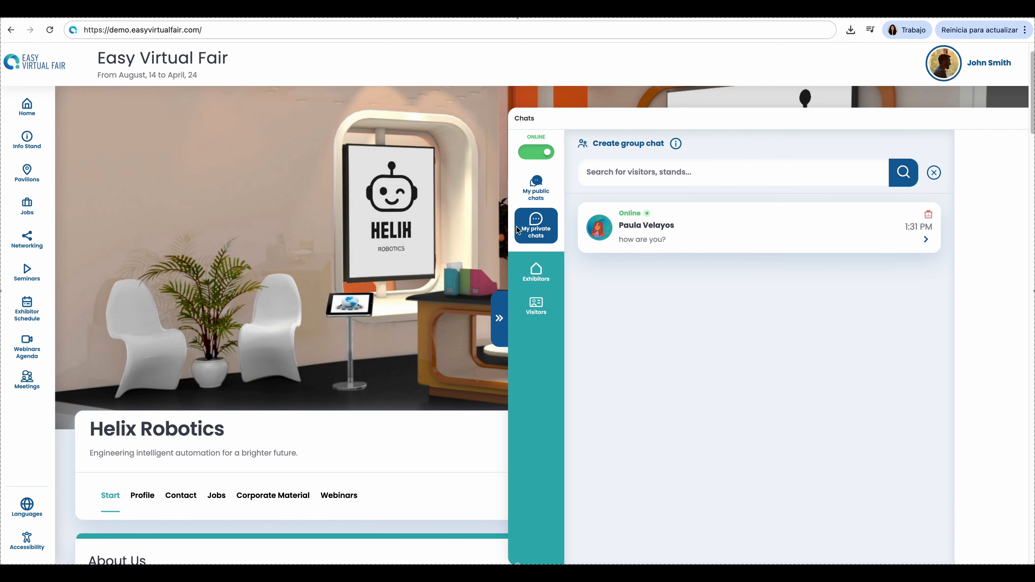
{"action": "left_click", "coordinate": [820, 240]}
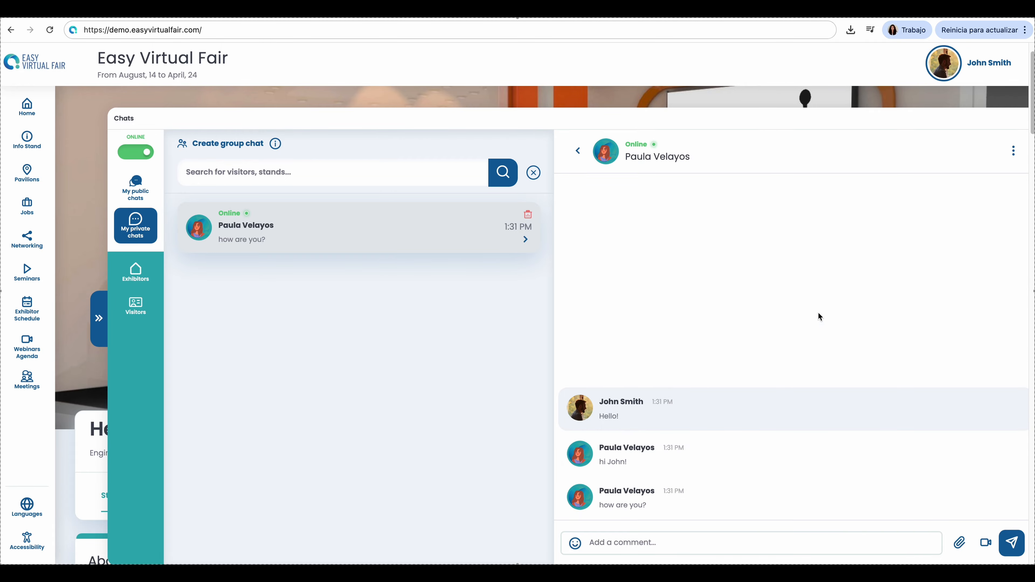
Log out of the fair from the account menu and go to the login page.
{"action": "left_click", "coordinate": [942, 69]}
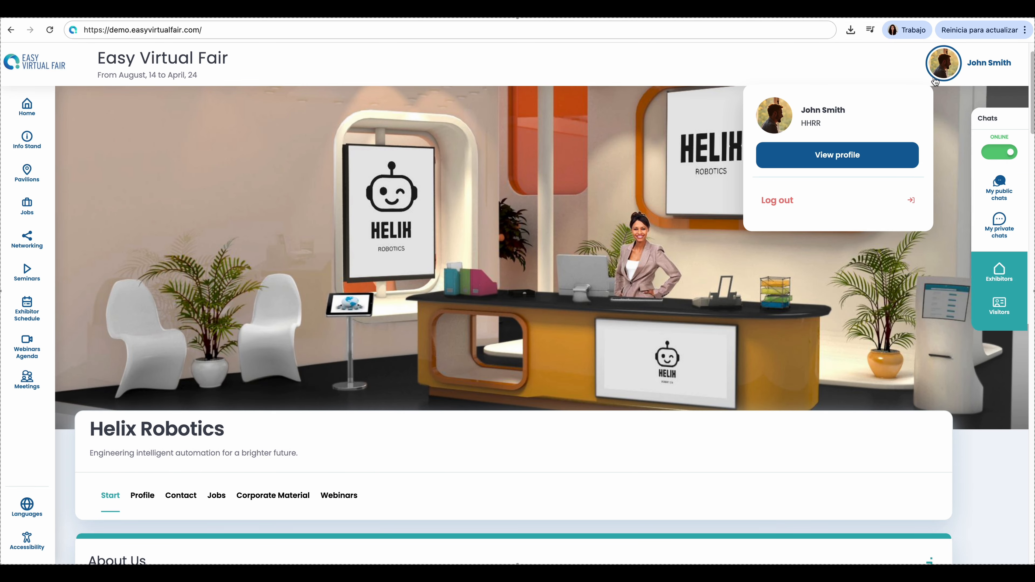
{"action": "left_click", "coordinate": [778, 203]}
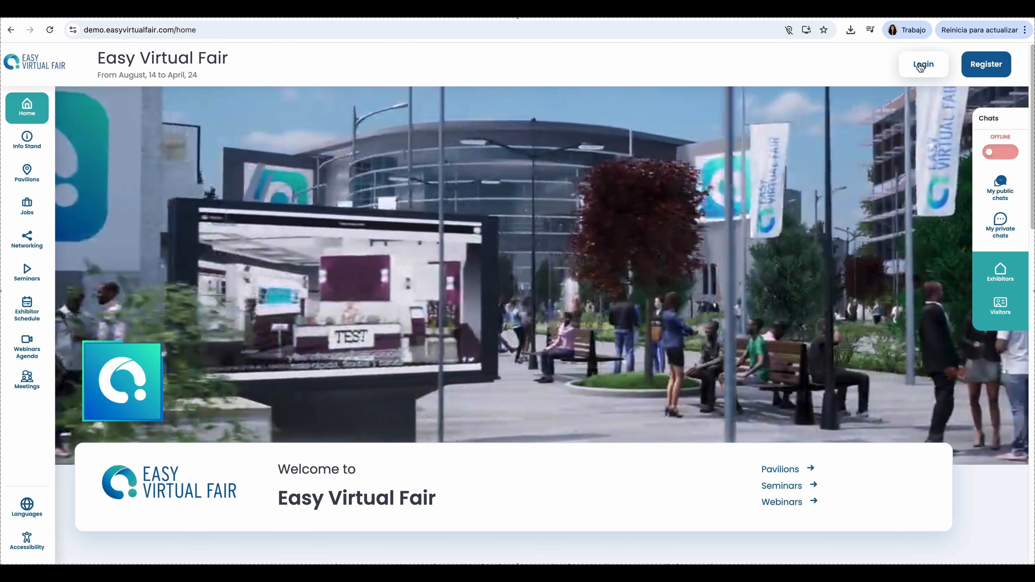
{"action": "left_click", "coordinate": [921, 64]}
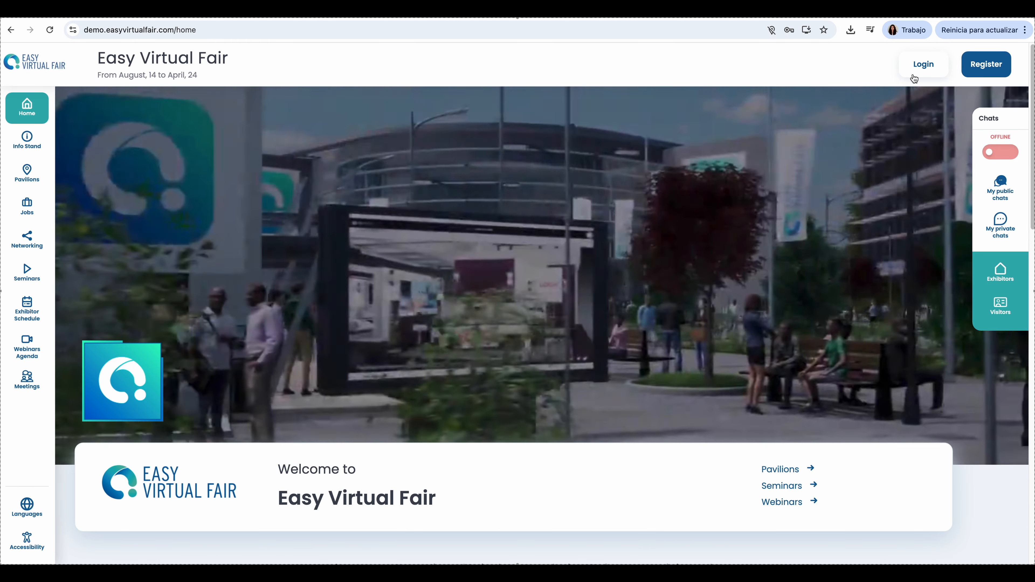
Log in with the saved EVF booth chat account, letting Chrome fill in its password.
{"action": "left_click", "coordinate": [915, 65]}
{"action": "left_click", "coordinate": [718, 254]}
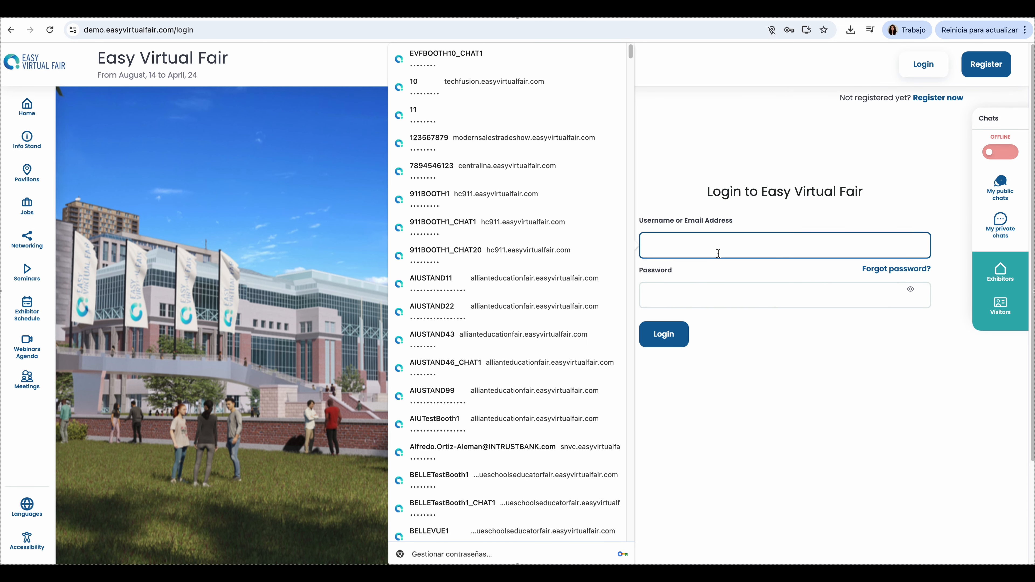
{"action": "type", "text": "EVF"}
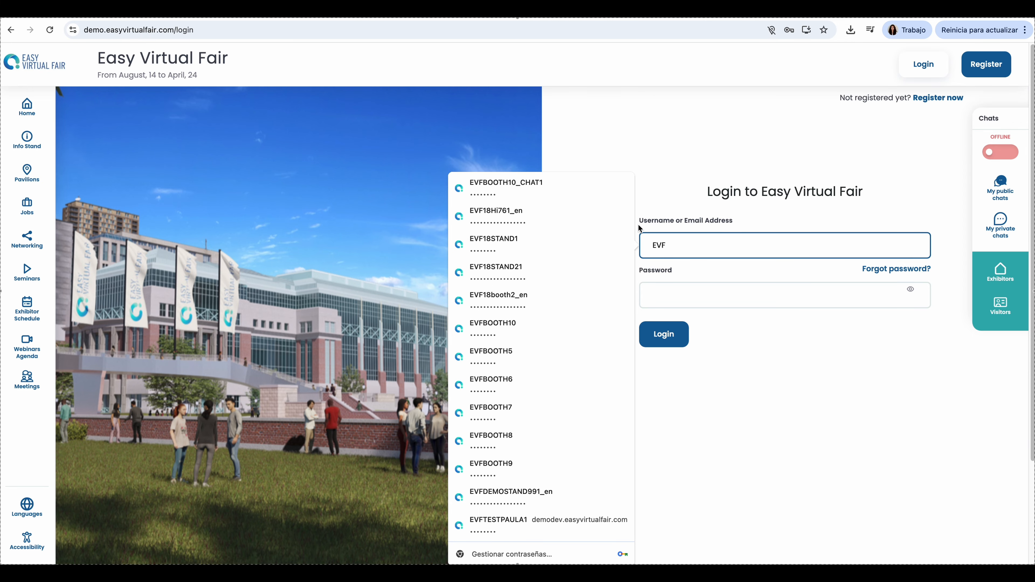
{"action": "left_click", "coordinate": [541, 182]}
{"action": "left_click", "coordinate": [575, 245]}
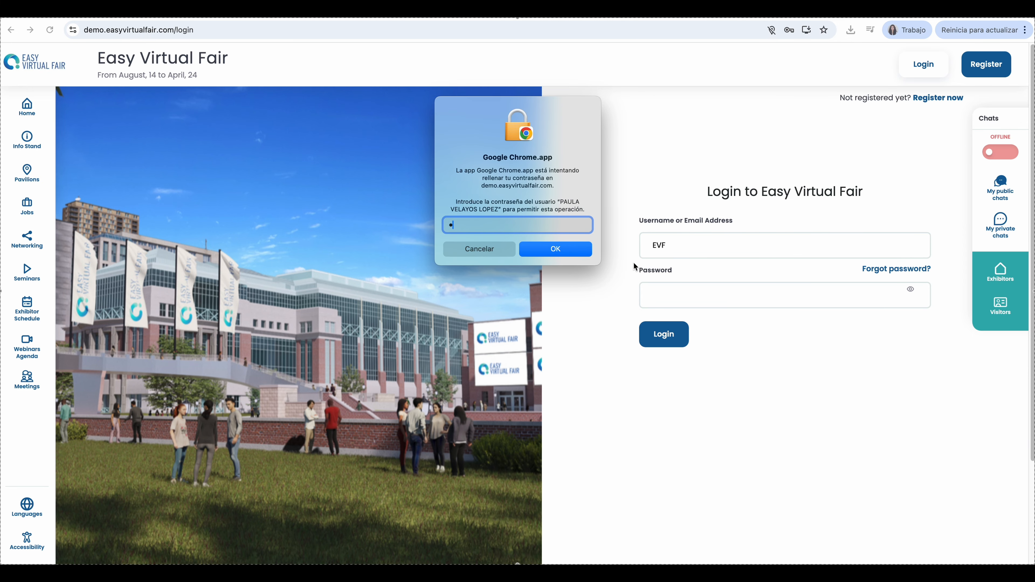
{"action": "left_click", "coordinate": [574, 246]}
{"action": "left_click", "coordinate": [664, 343]}
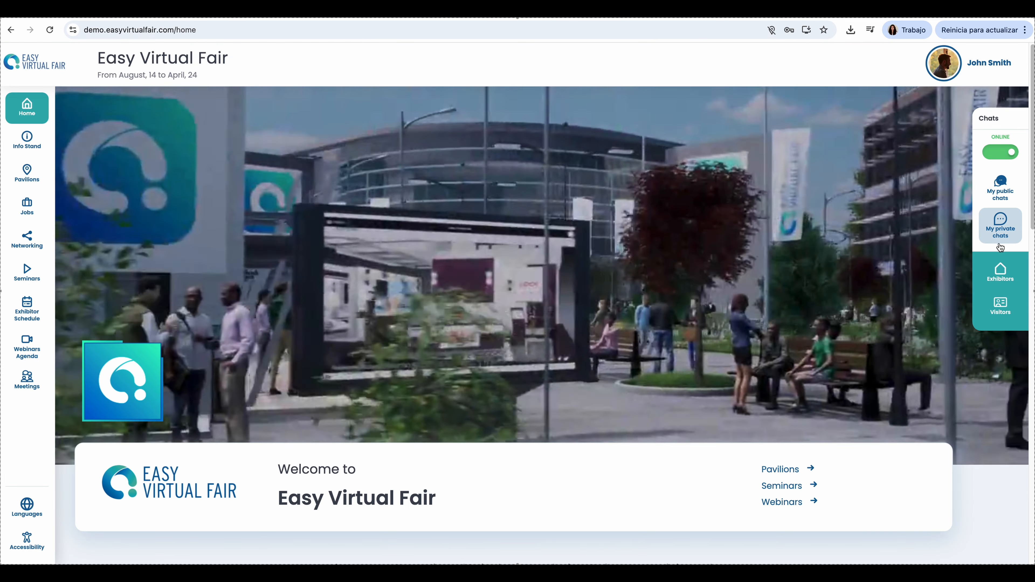
{"action": "left_click", "coordinate": [1000, 245]}
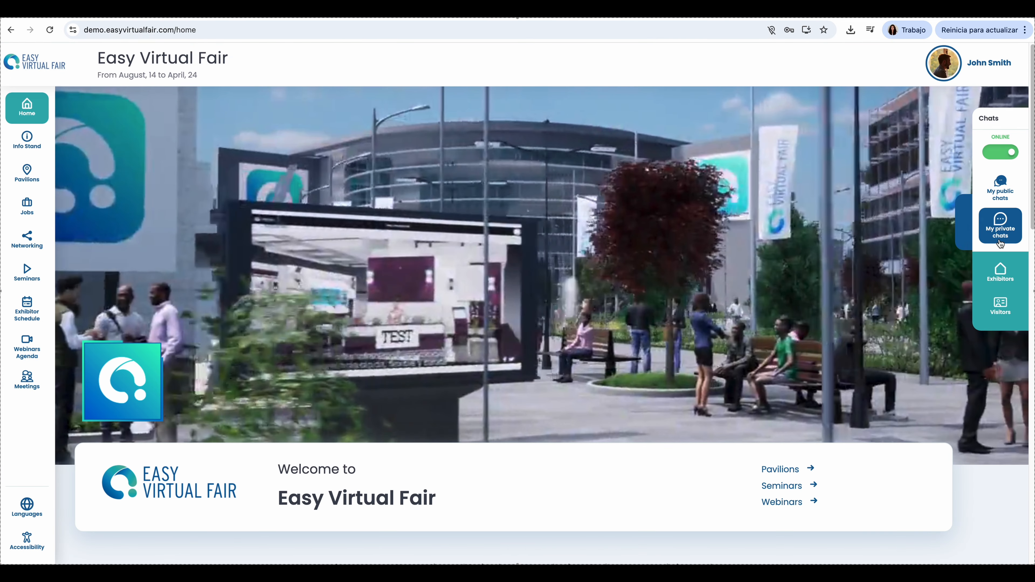
{"action": "left_click", "coordinate": [627, 301]}
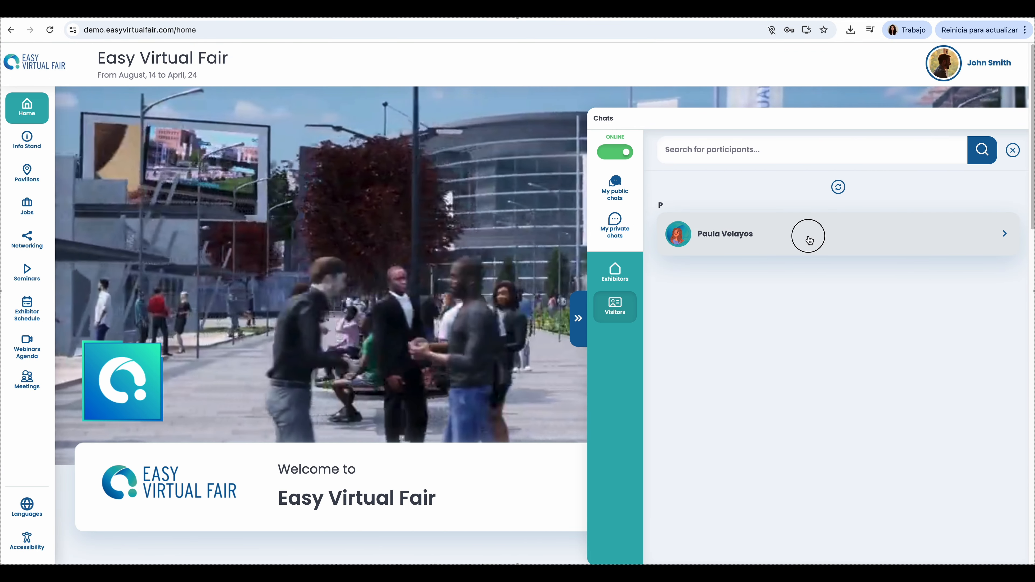
{"action": "left_click", "coordinate": [806, 235]}
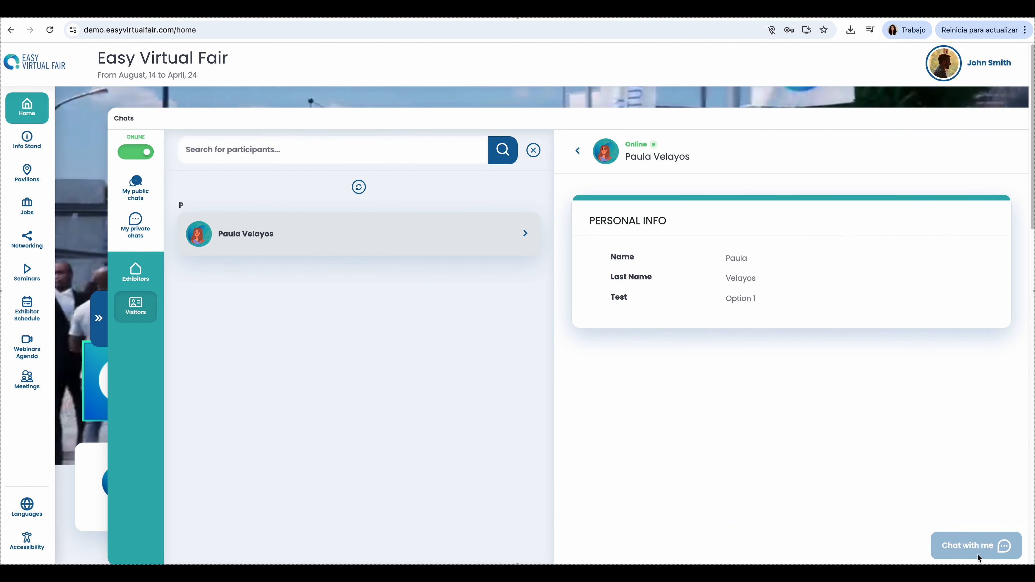
{"action": "left_click", "coordinate": [978, 545]}
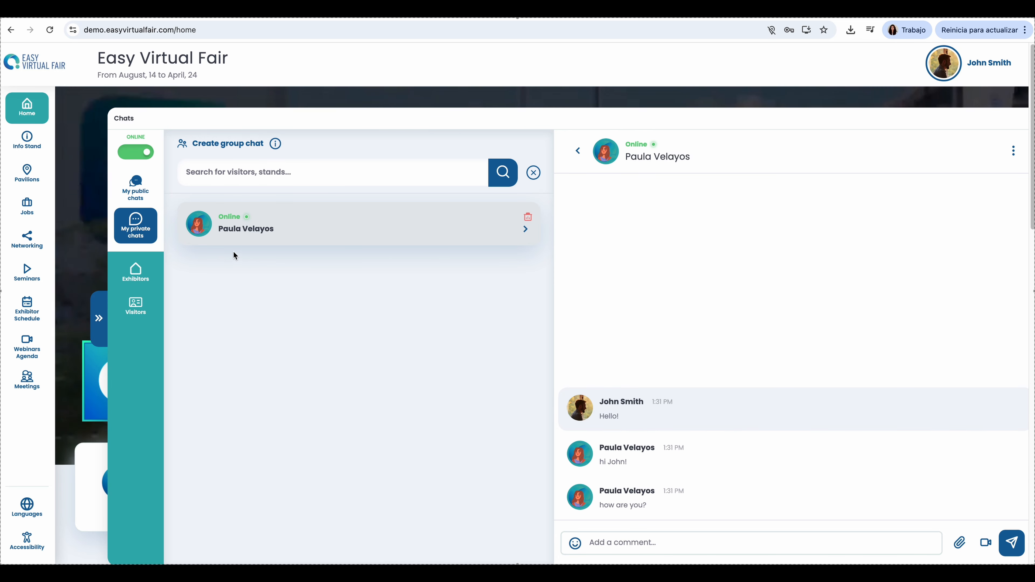
{"action": "left_click", "coordinate": [98, 318]}
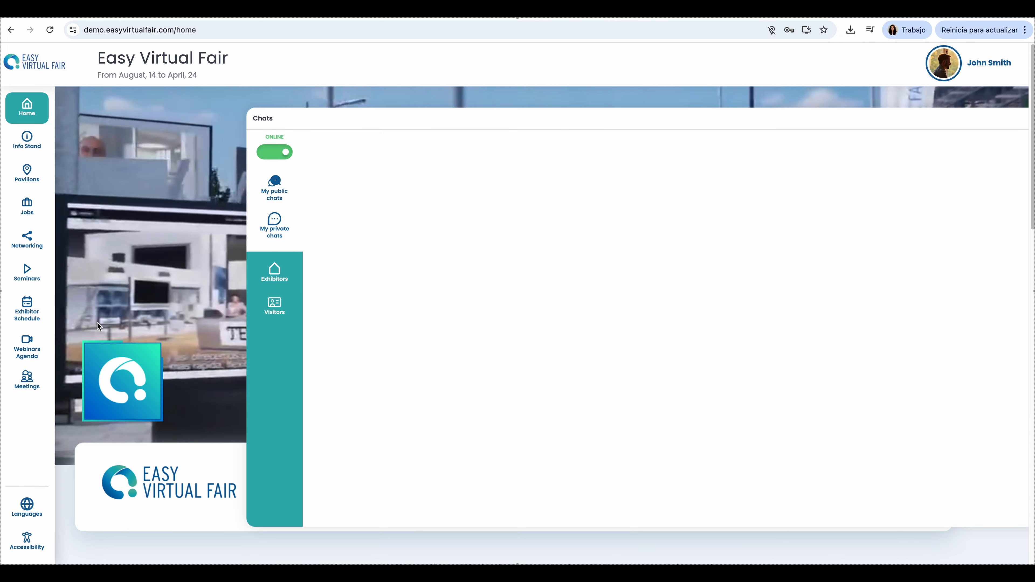